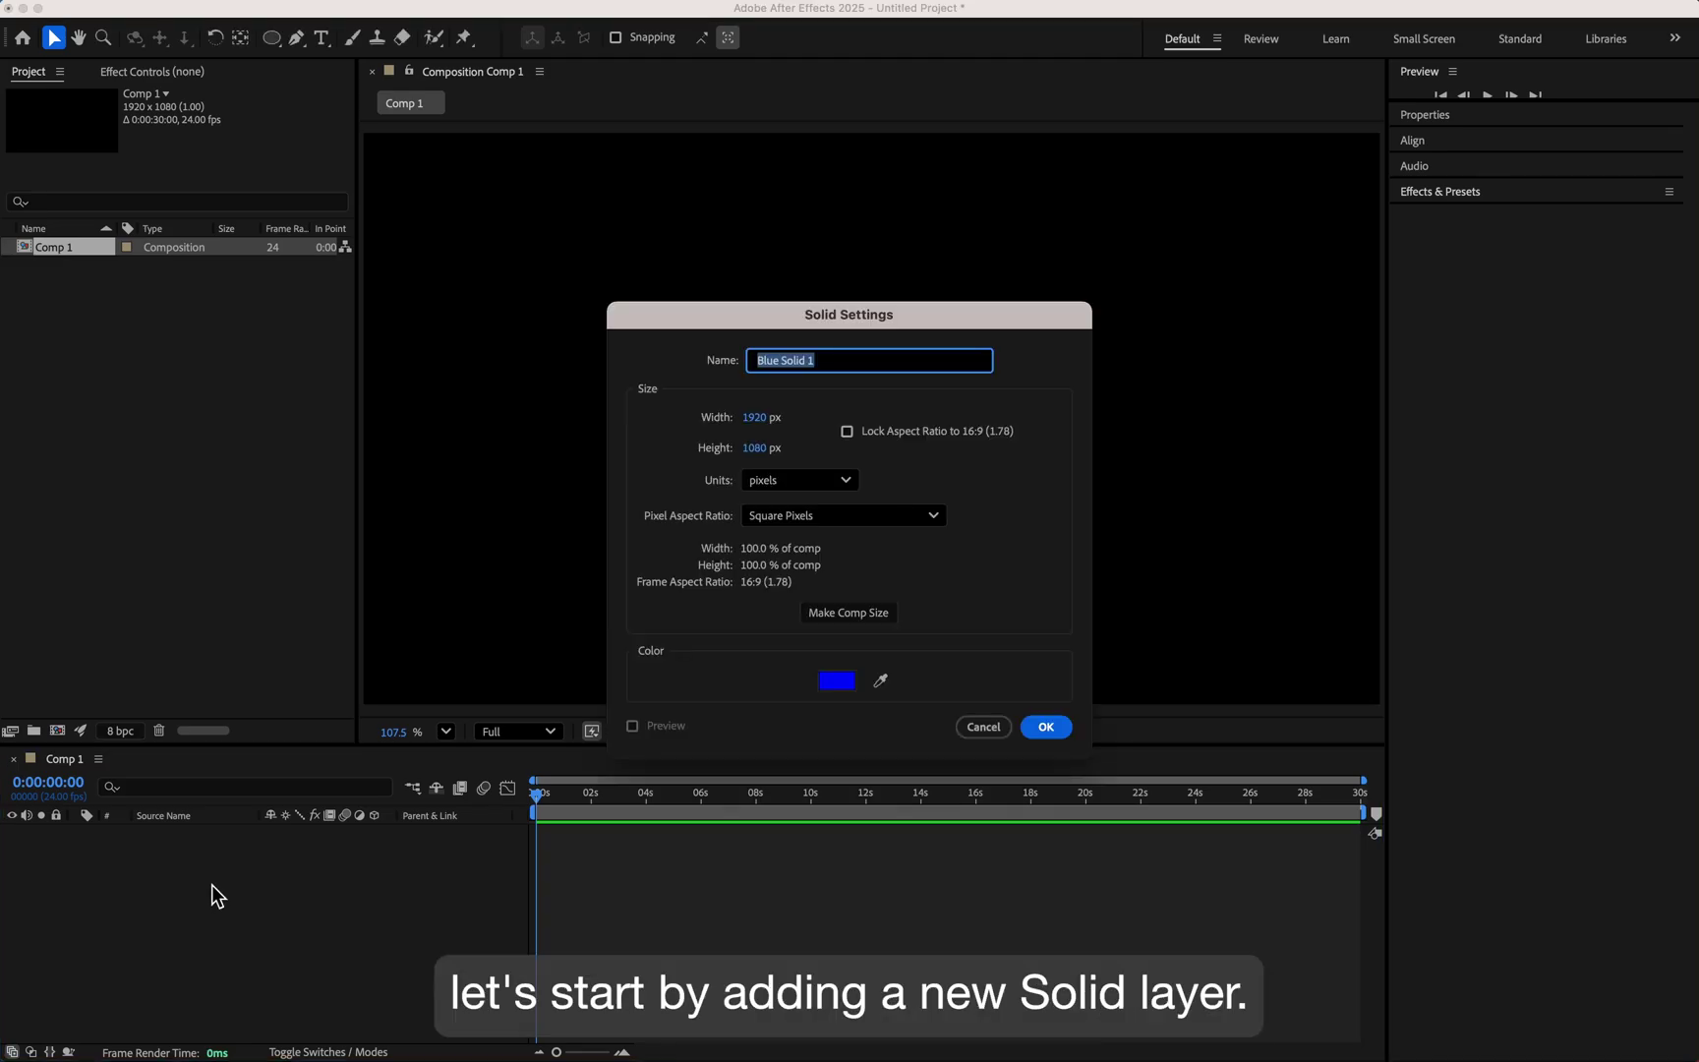
Apply Wave Effects > Wave The Path to Blue Solid 1 from the Effect Controls menu.
left_click(210, 79)
right_click(91, 151)
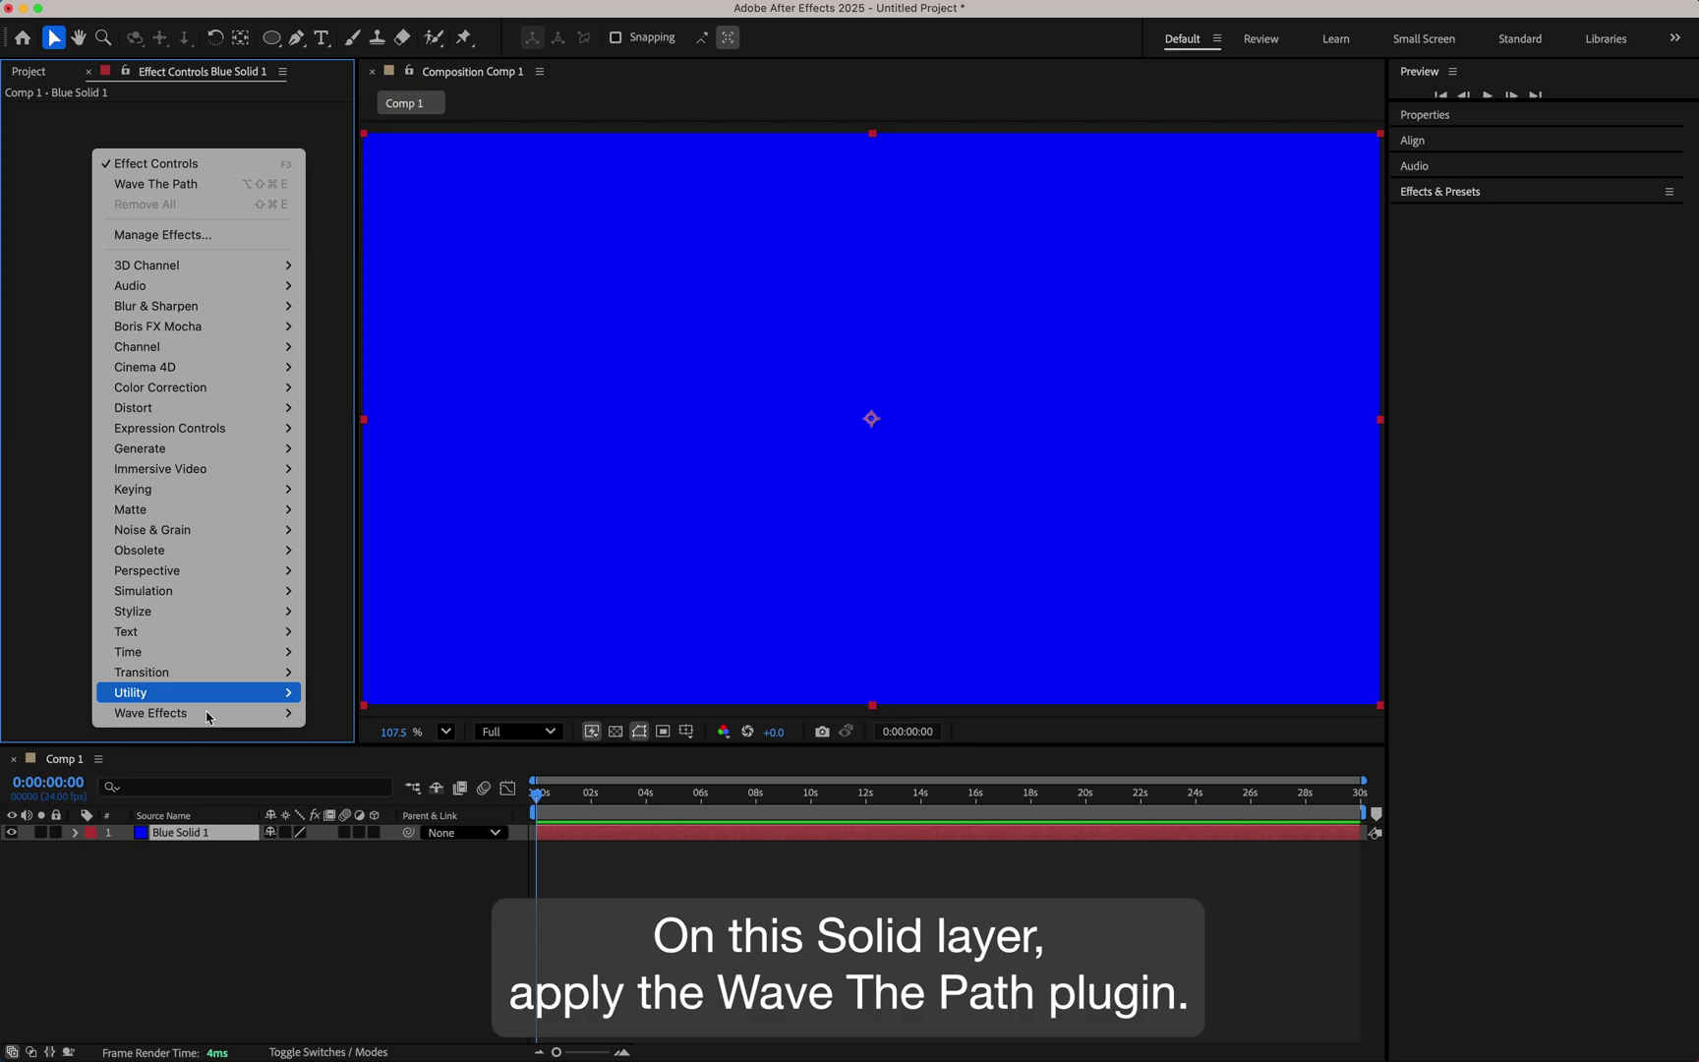
mouse_move(210, 721)
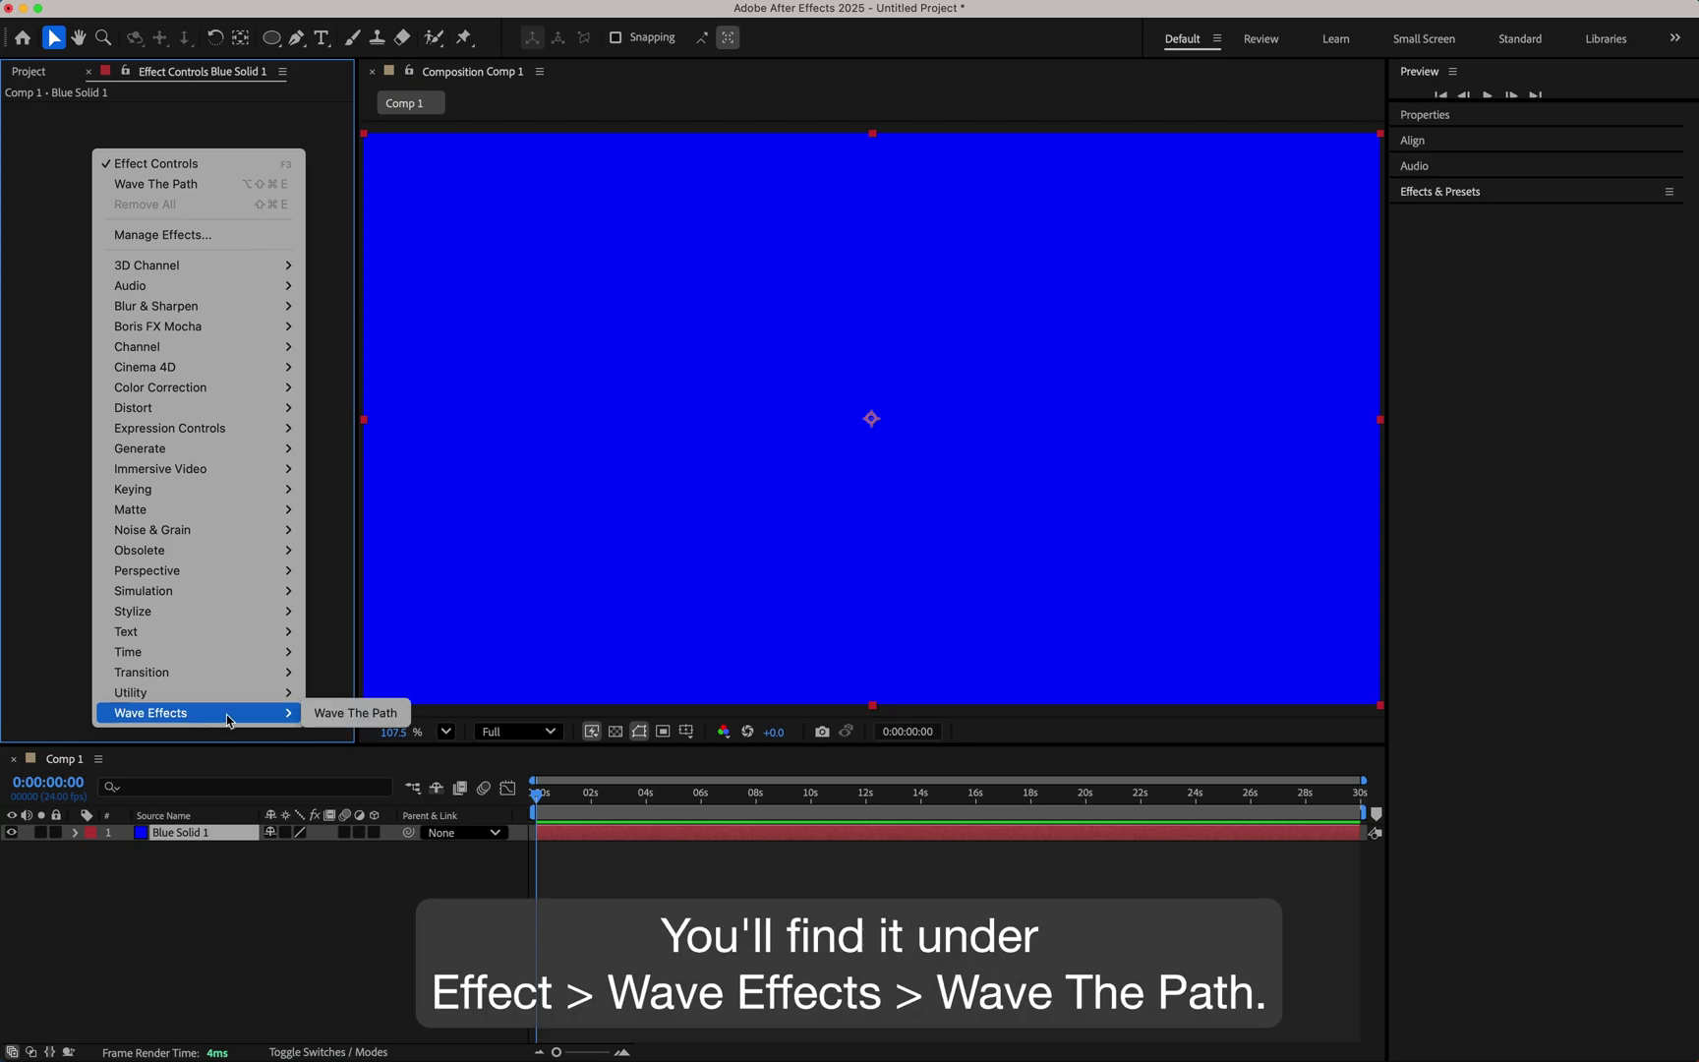
left_click(327, 719)
key("q")
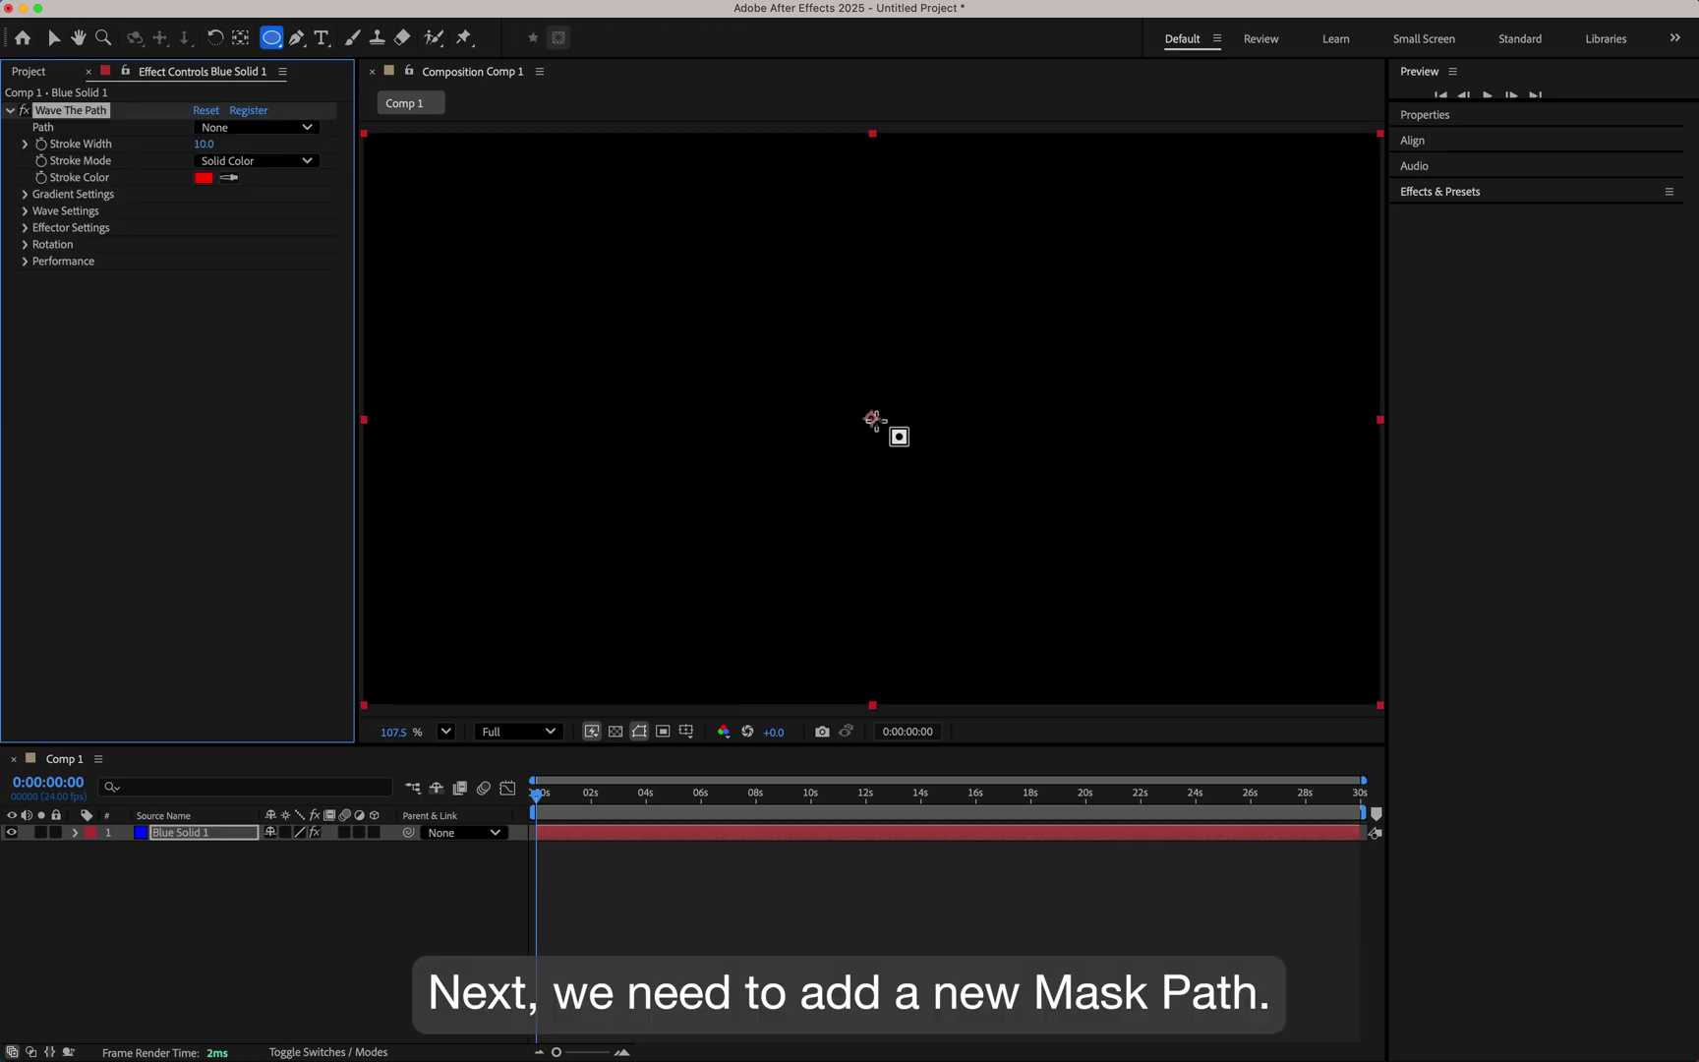
Draw a centred circular mask and set the effect's Path to Mask 1.
left_click_drag(872, 419, 667, 339)
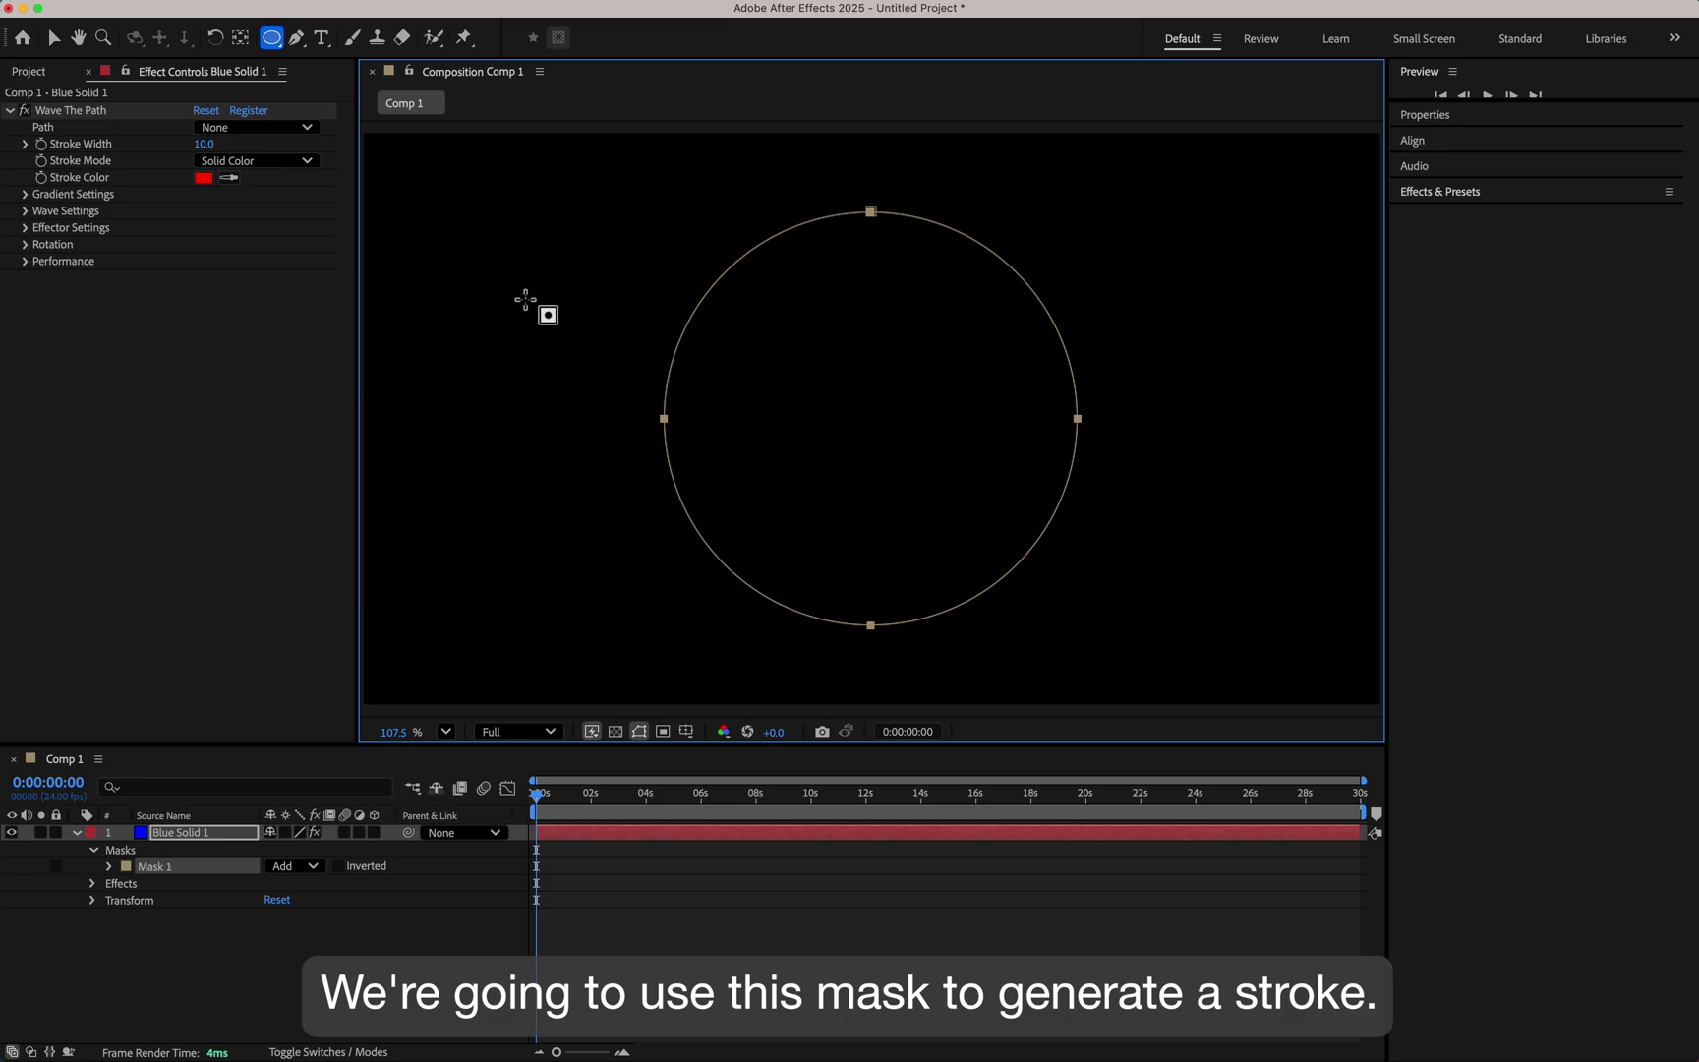
left_click(280, 129)
left_click(258, 185)
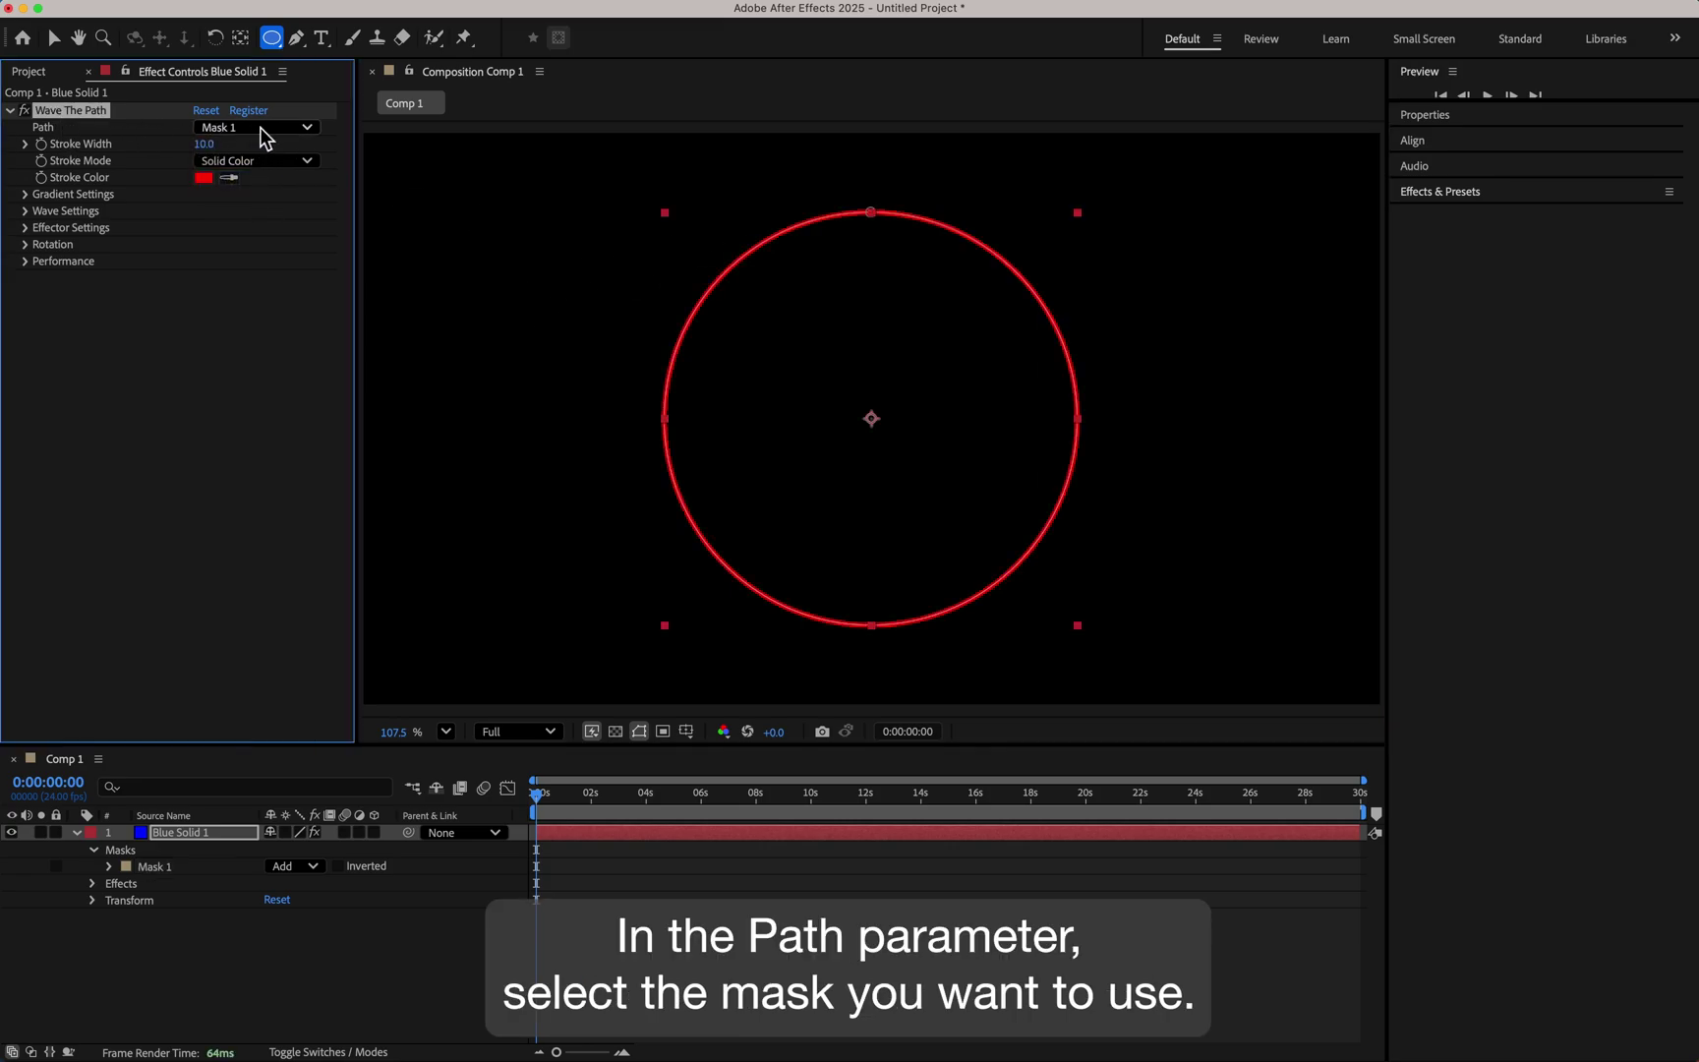
Set Stroke Width to 42 and Stroke Mode to Gradient for a red-to-green ring.
mouse_move(204, 143)
left_mouse_down()
mouse_move(334, 158)
mouse_move(277, 179)
left_mouse_up()
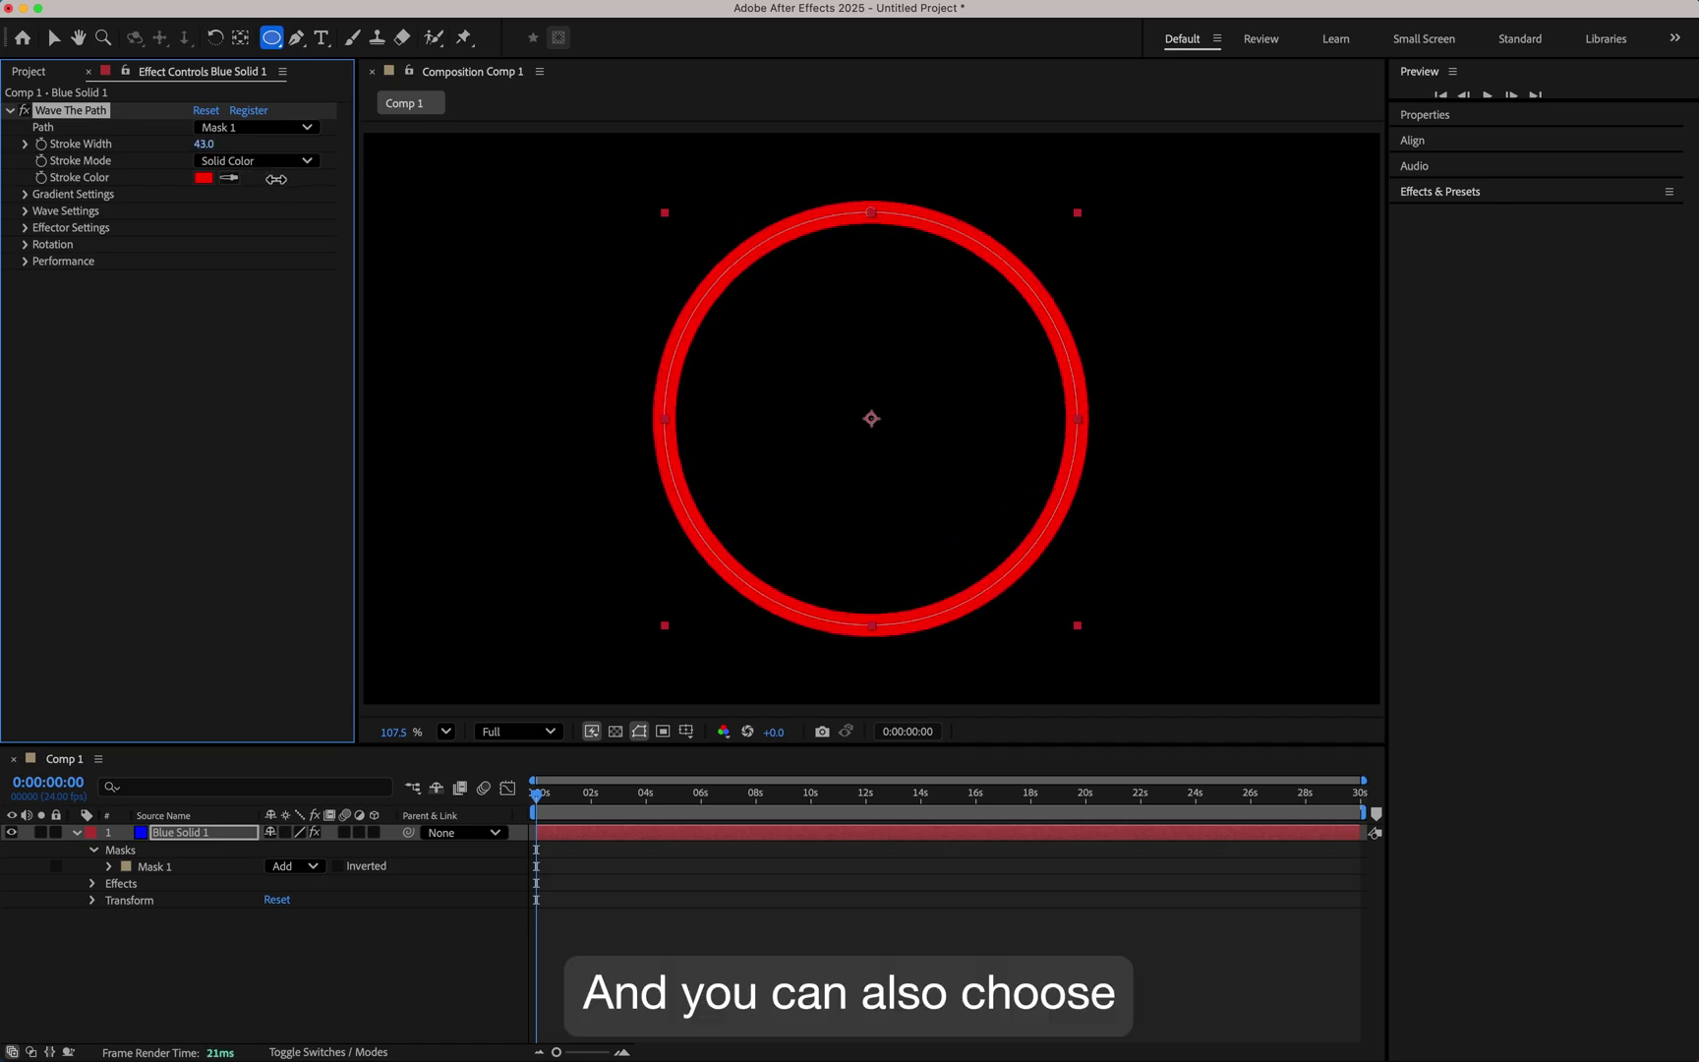
left_click(278, 164)
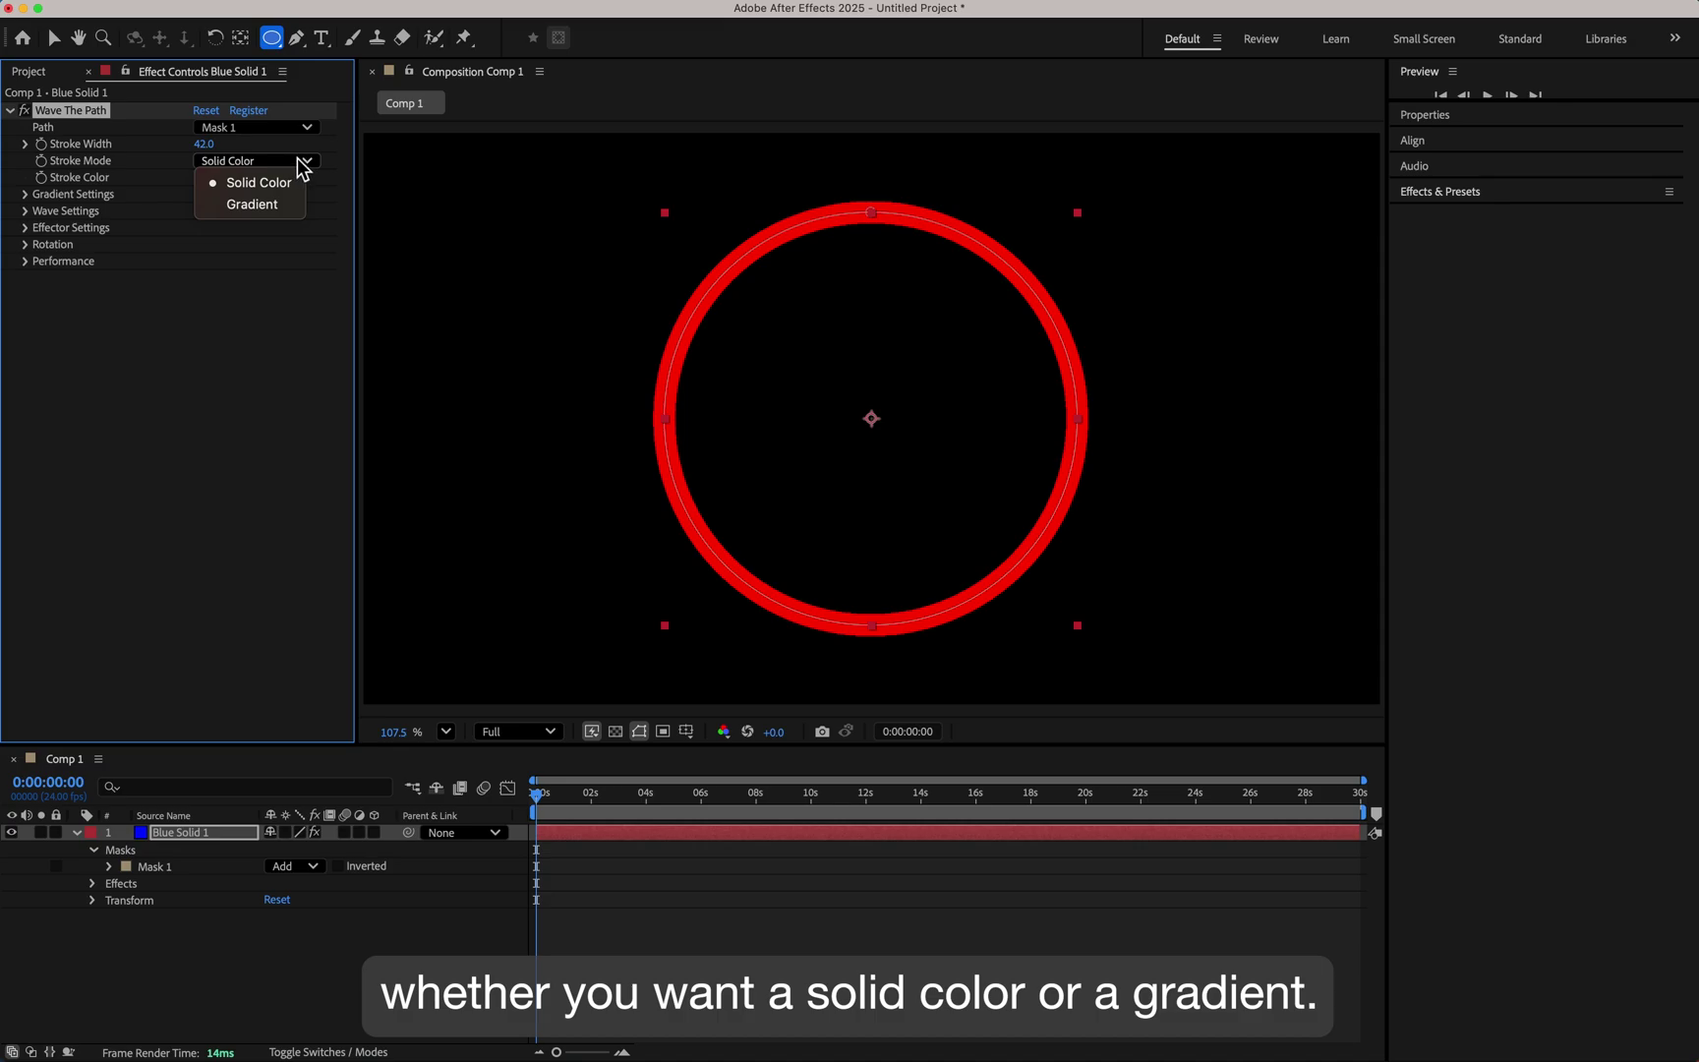
left_click(293, 205)
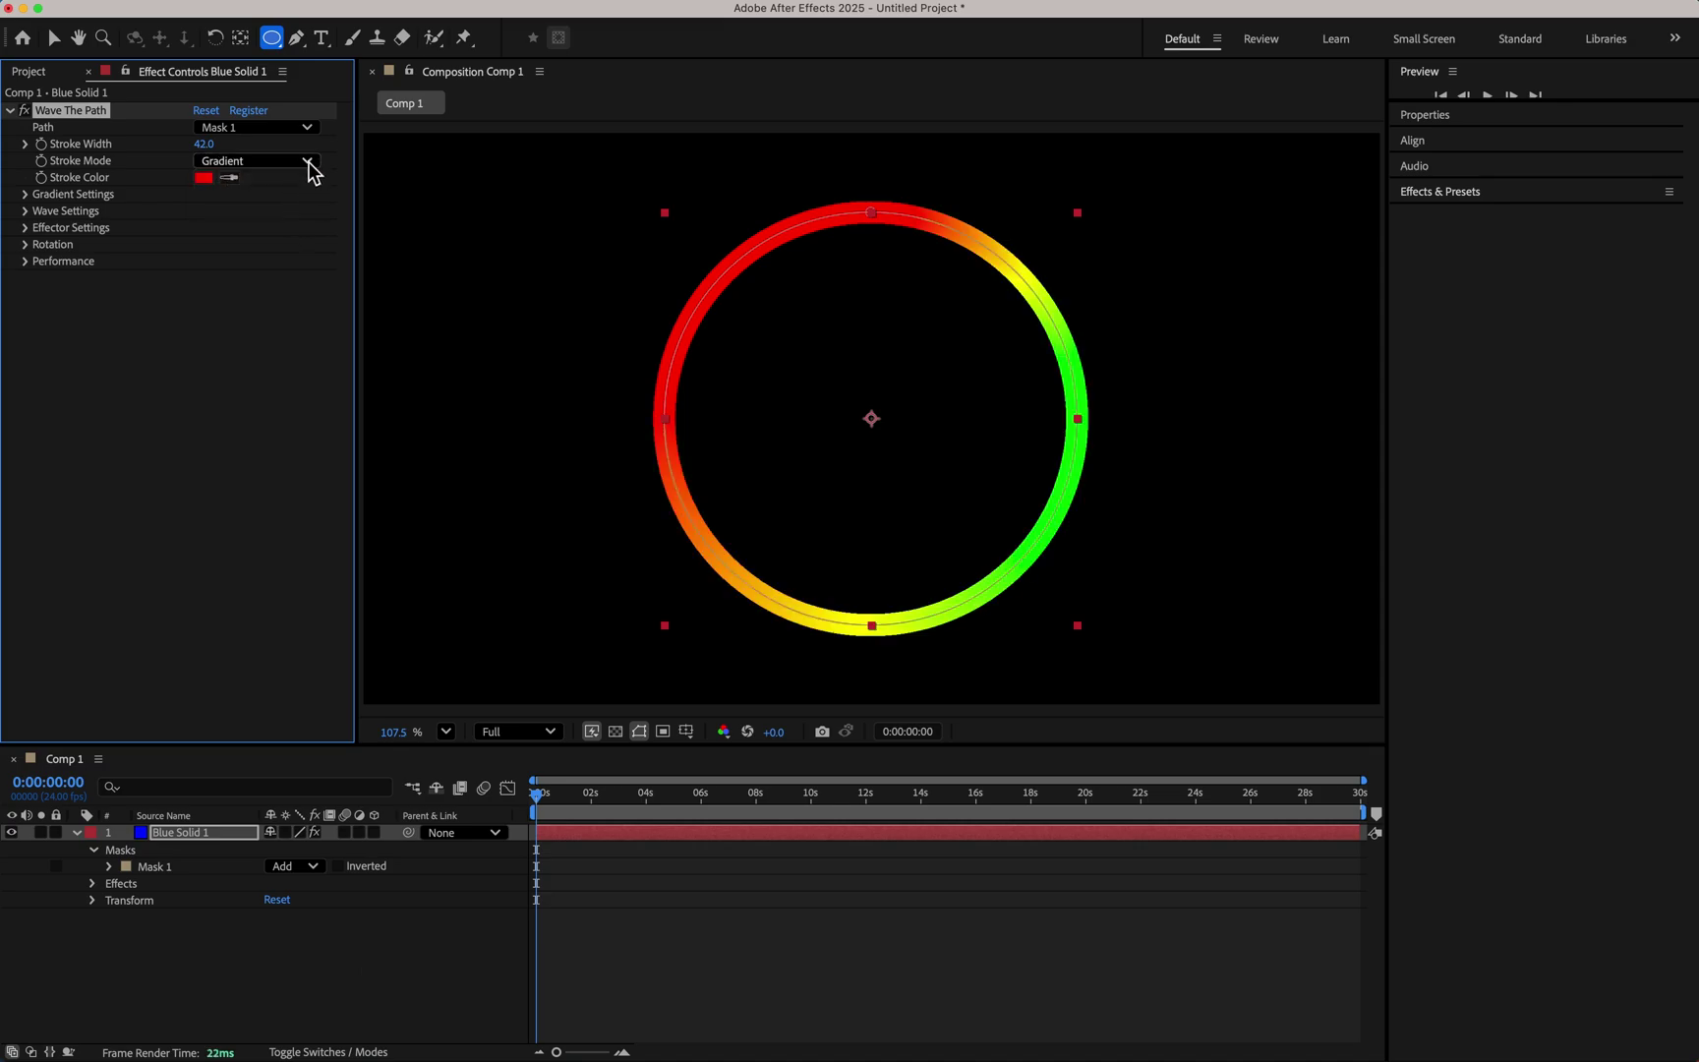
left_click(26, 211)
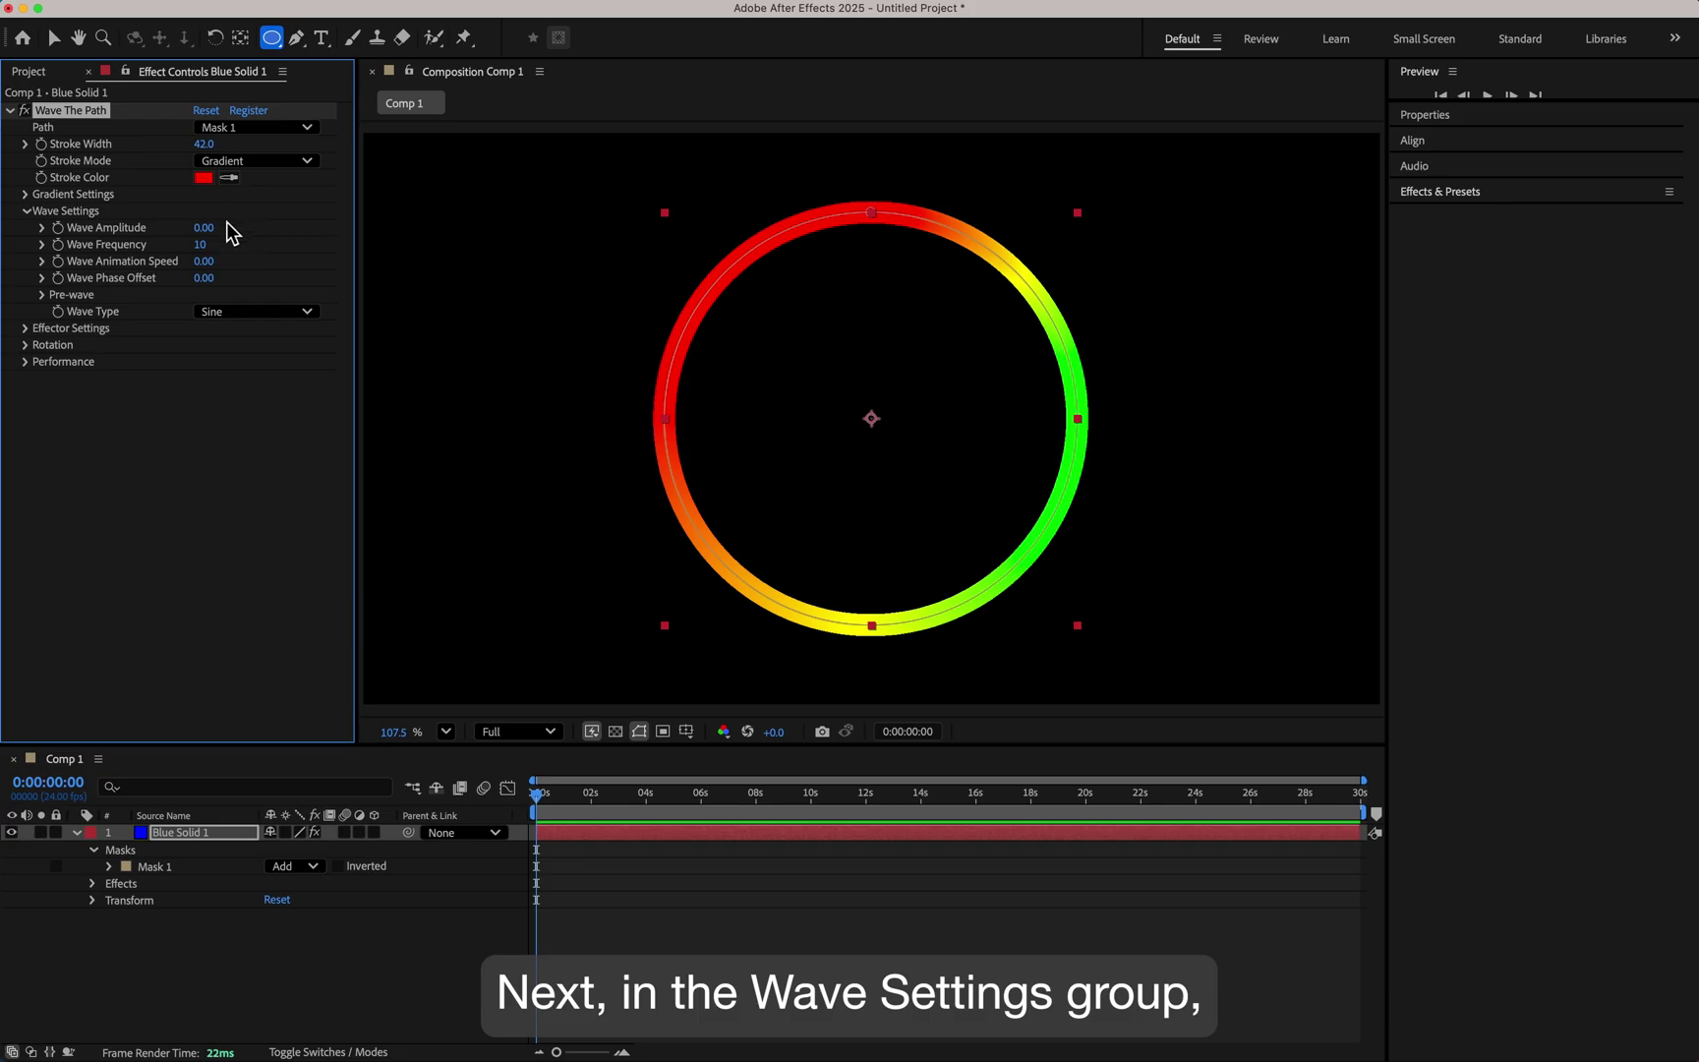
Set Wave Amplitude to 102 and Wave Frequency to 13.
mouse_move(227, 231)
left_mouse_down()
mouse_move(398, 252)
mouse_move(287, 266)
left_mouse_up()
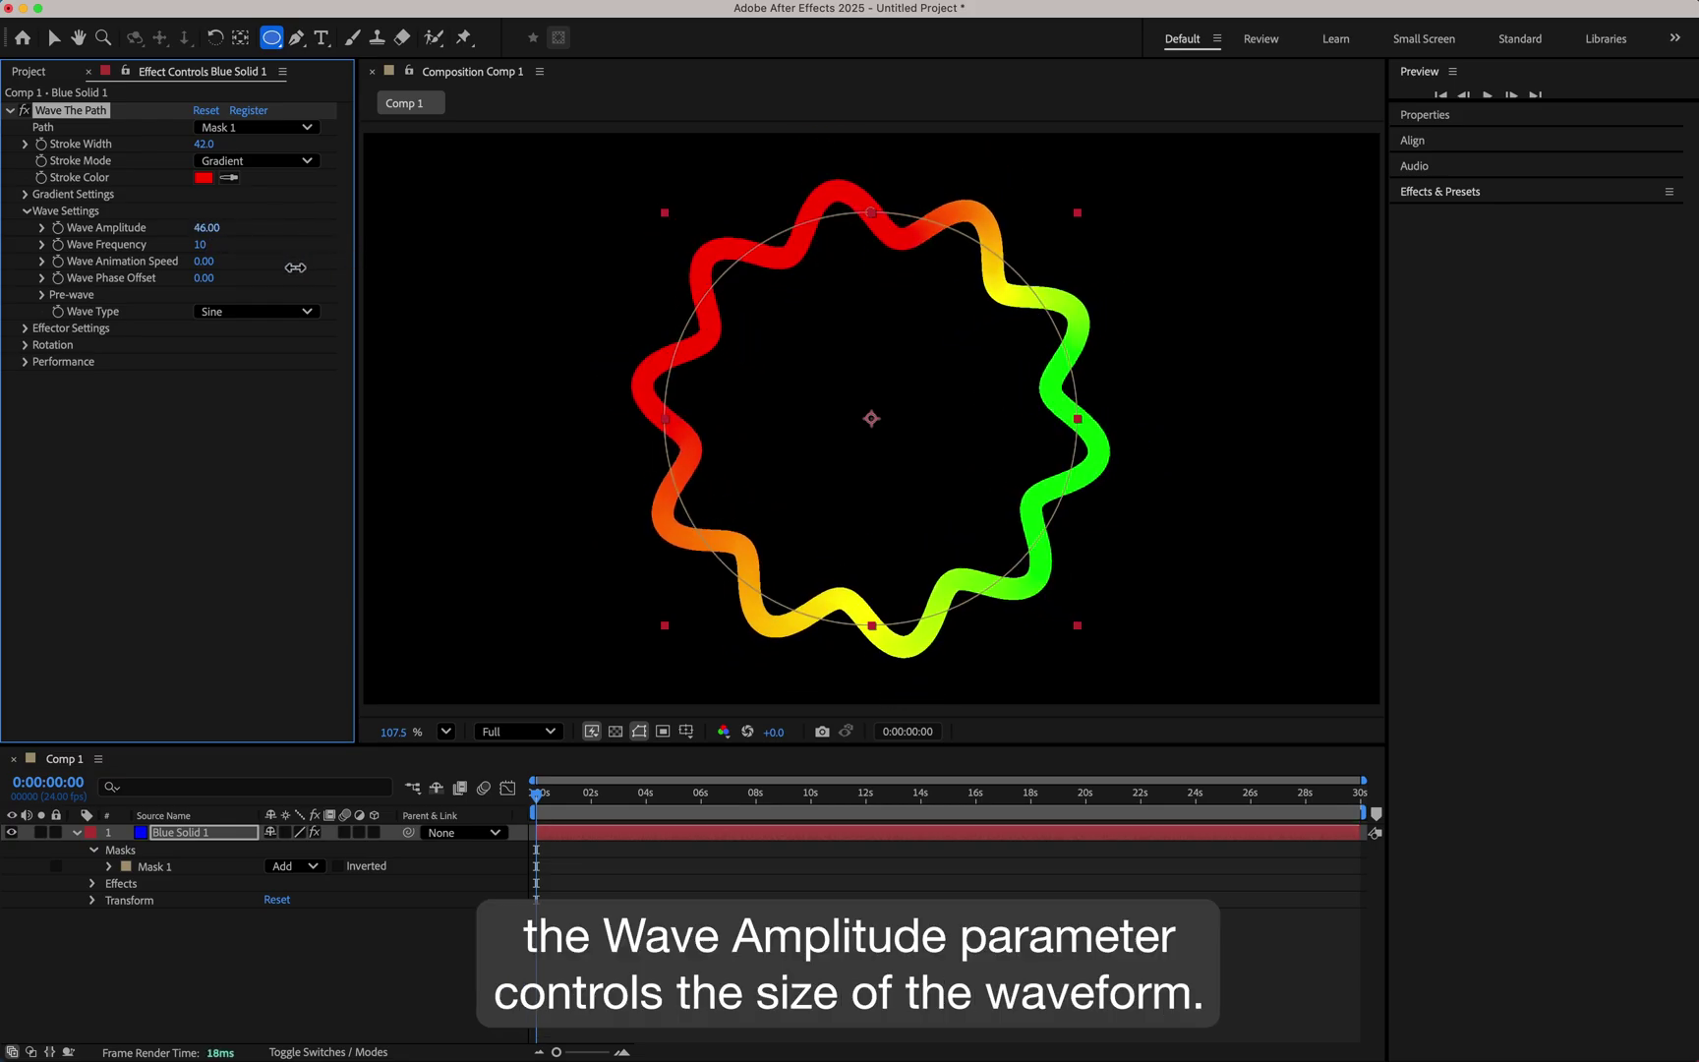
left_click_drag(365, 272, 347, 277)
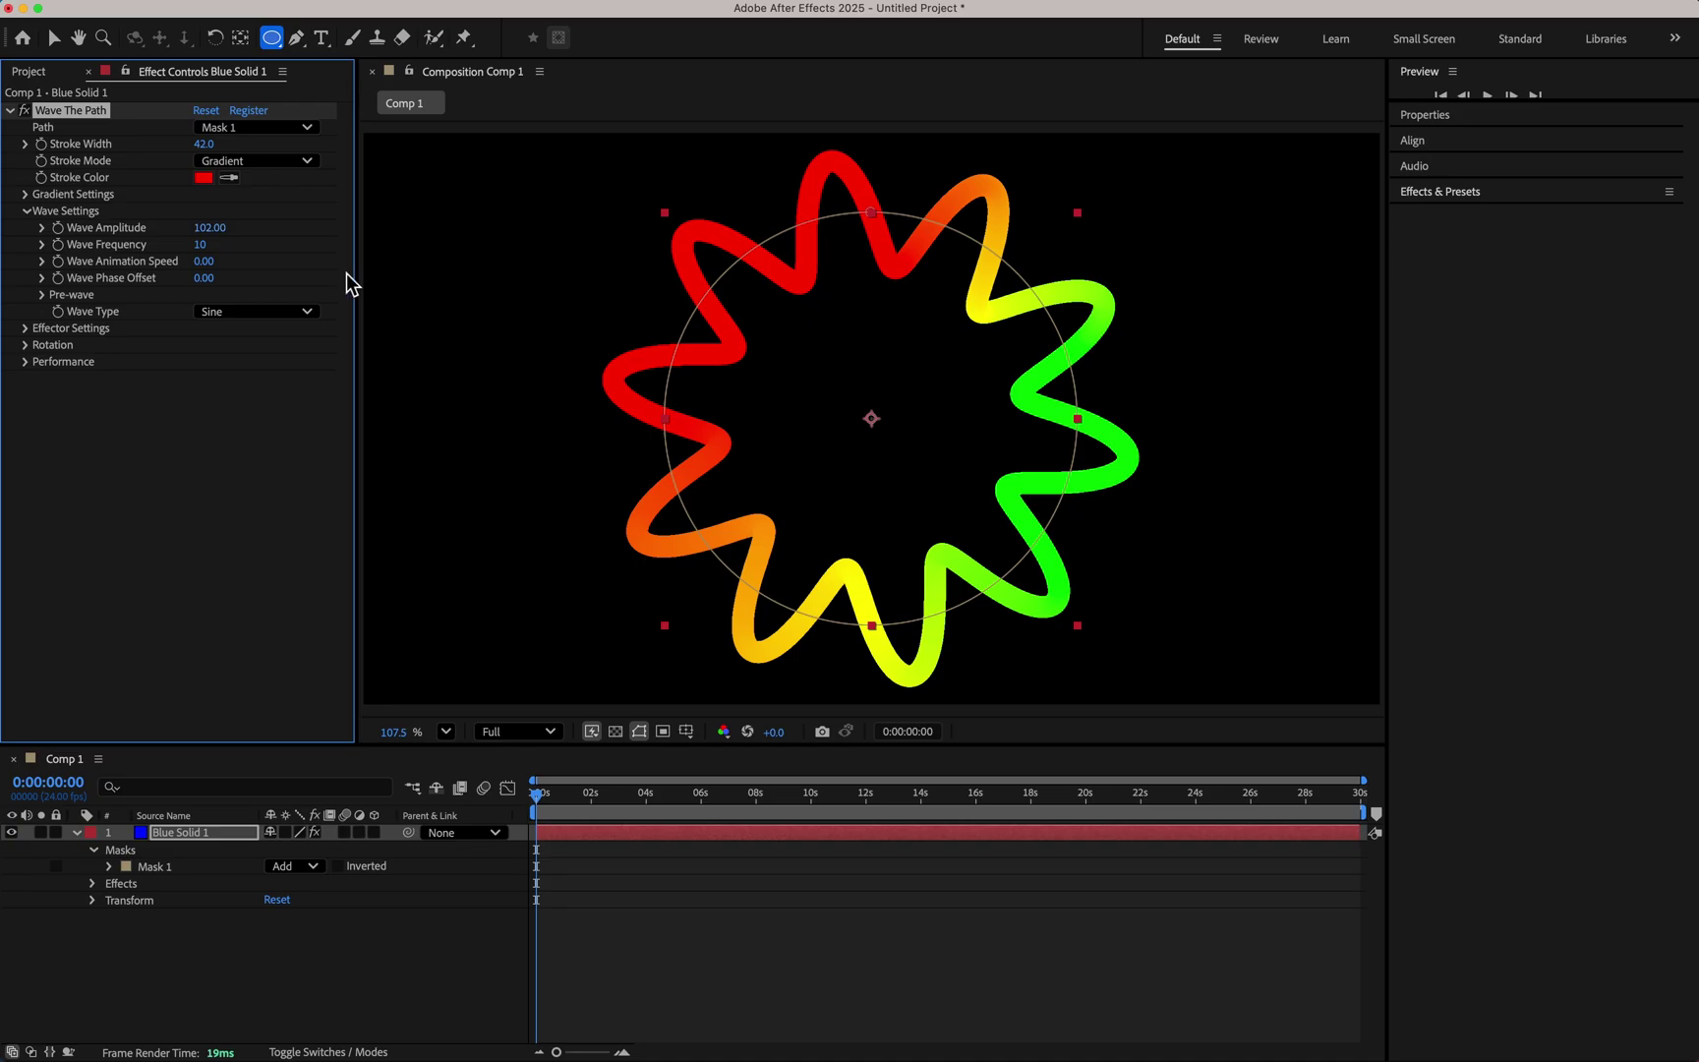
mouse_move(201, 245)
left_mouse_down()
mouse_move(228, 250)
mouse_move(214, 255)
left_mouse_up()
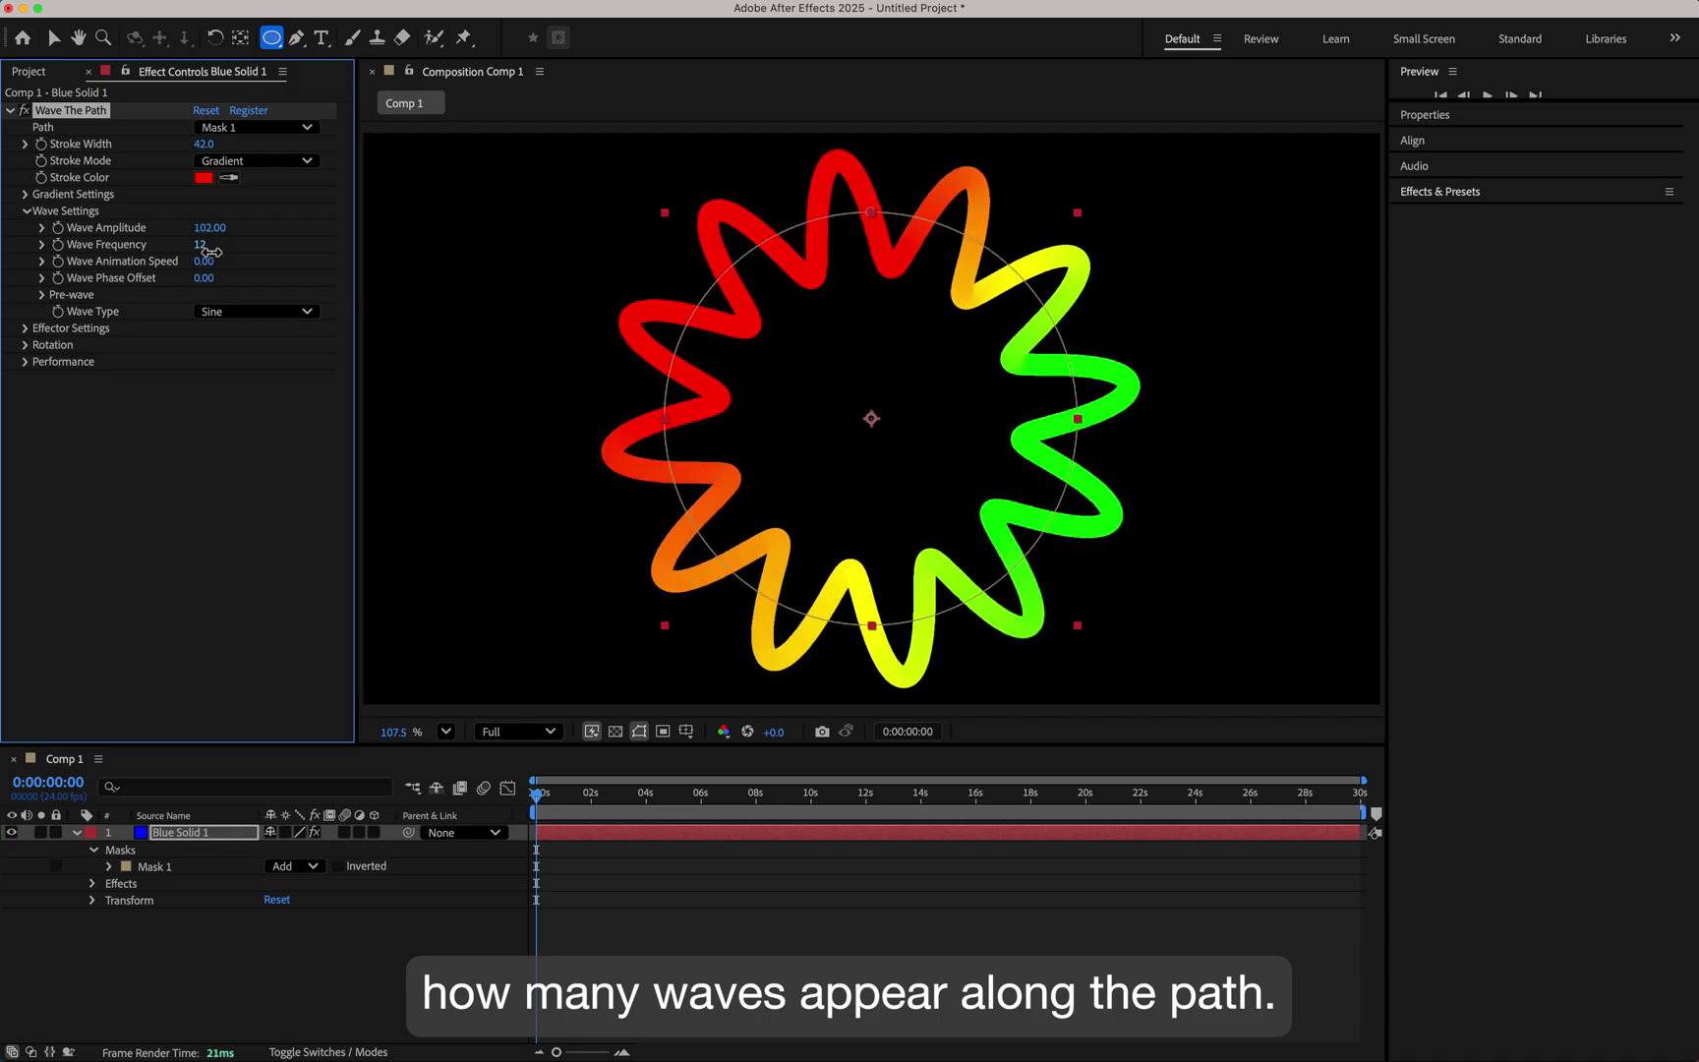
left_click_drag(211, 252, 214, 252)
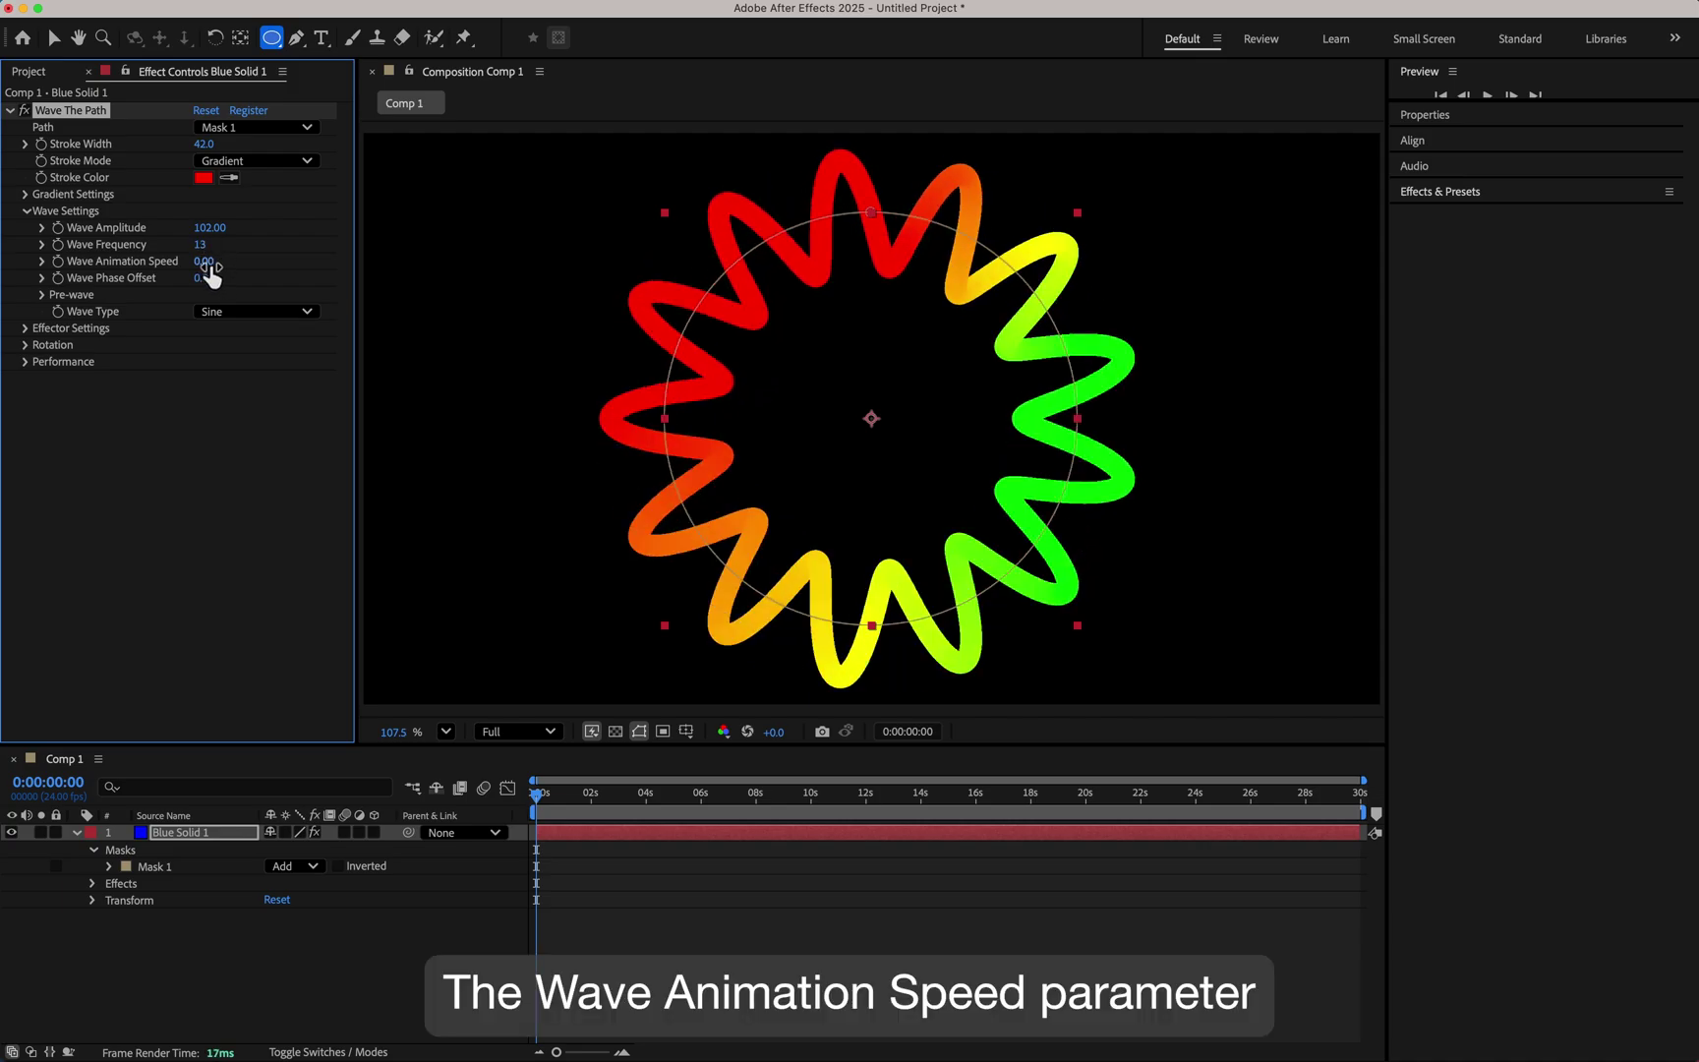
Test Animation Speed and Phase Offset, then return the speed to zero.
left_click_drag(241, 268, 297, 272)
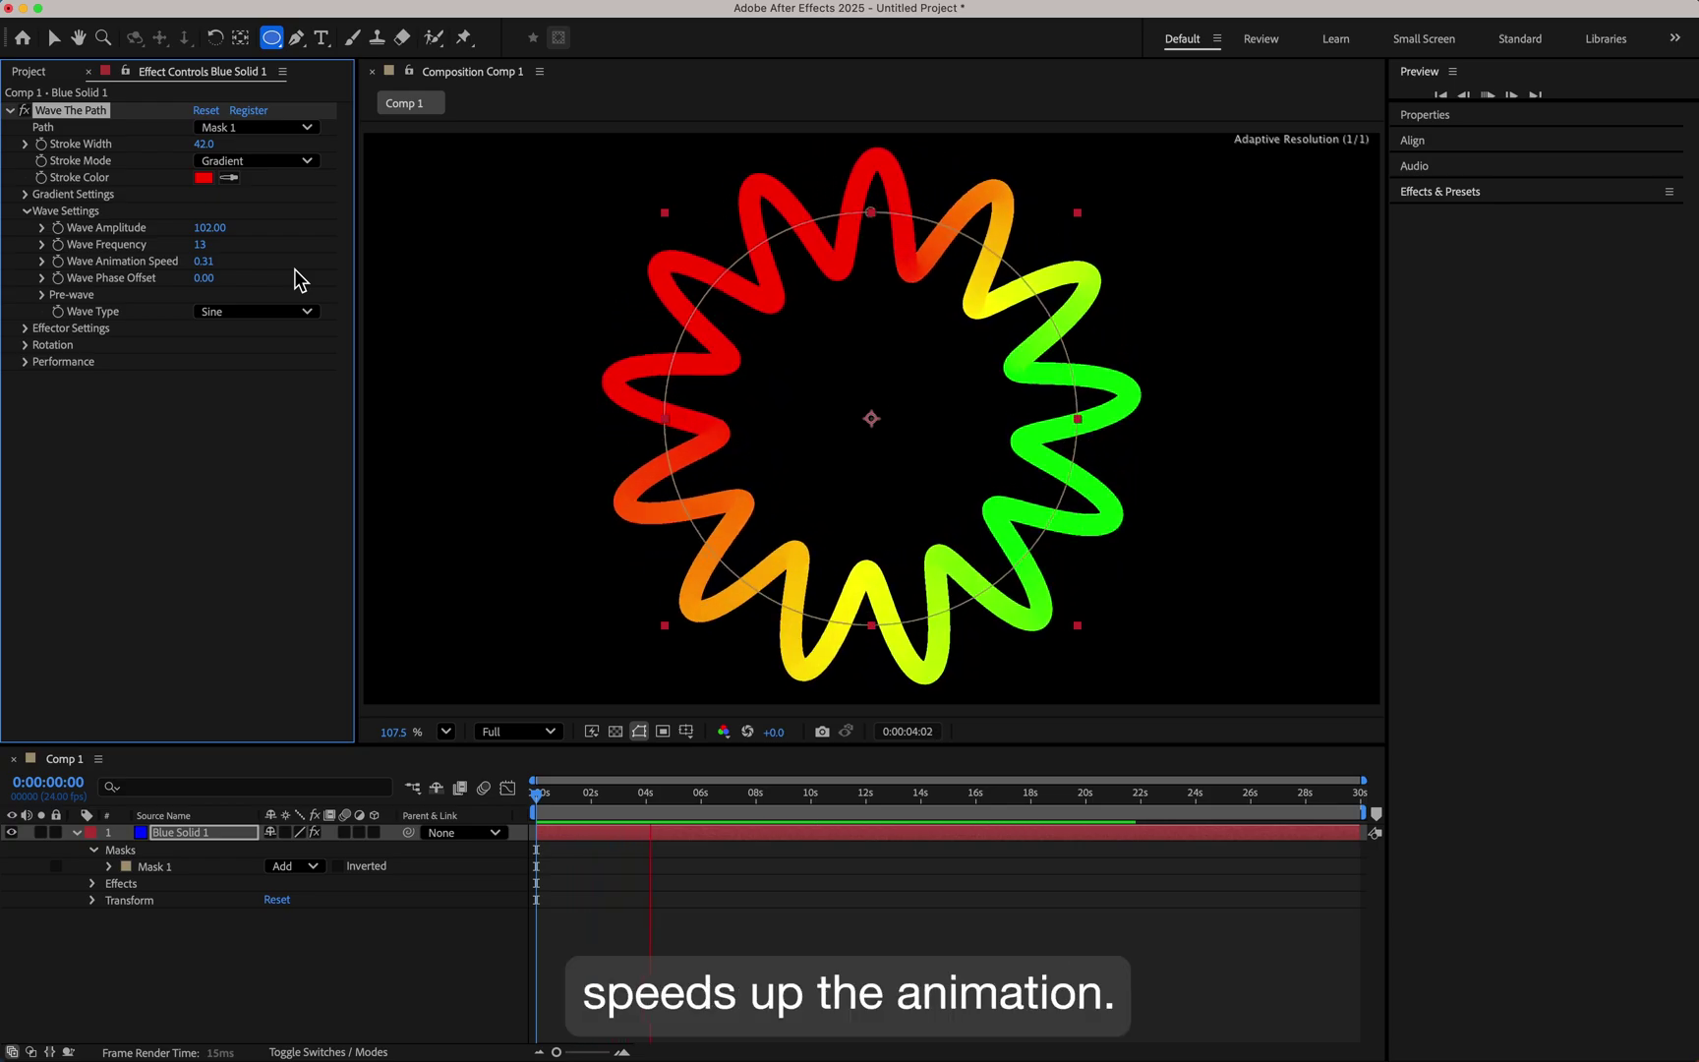
left_click_drag(206, 261, 213, 295)
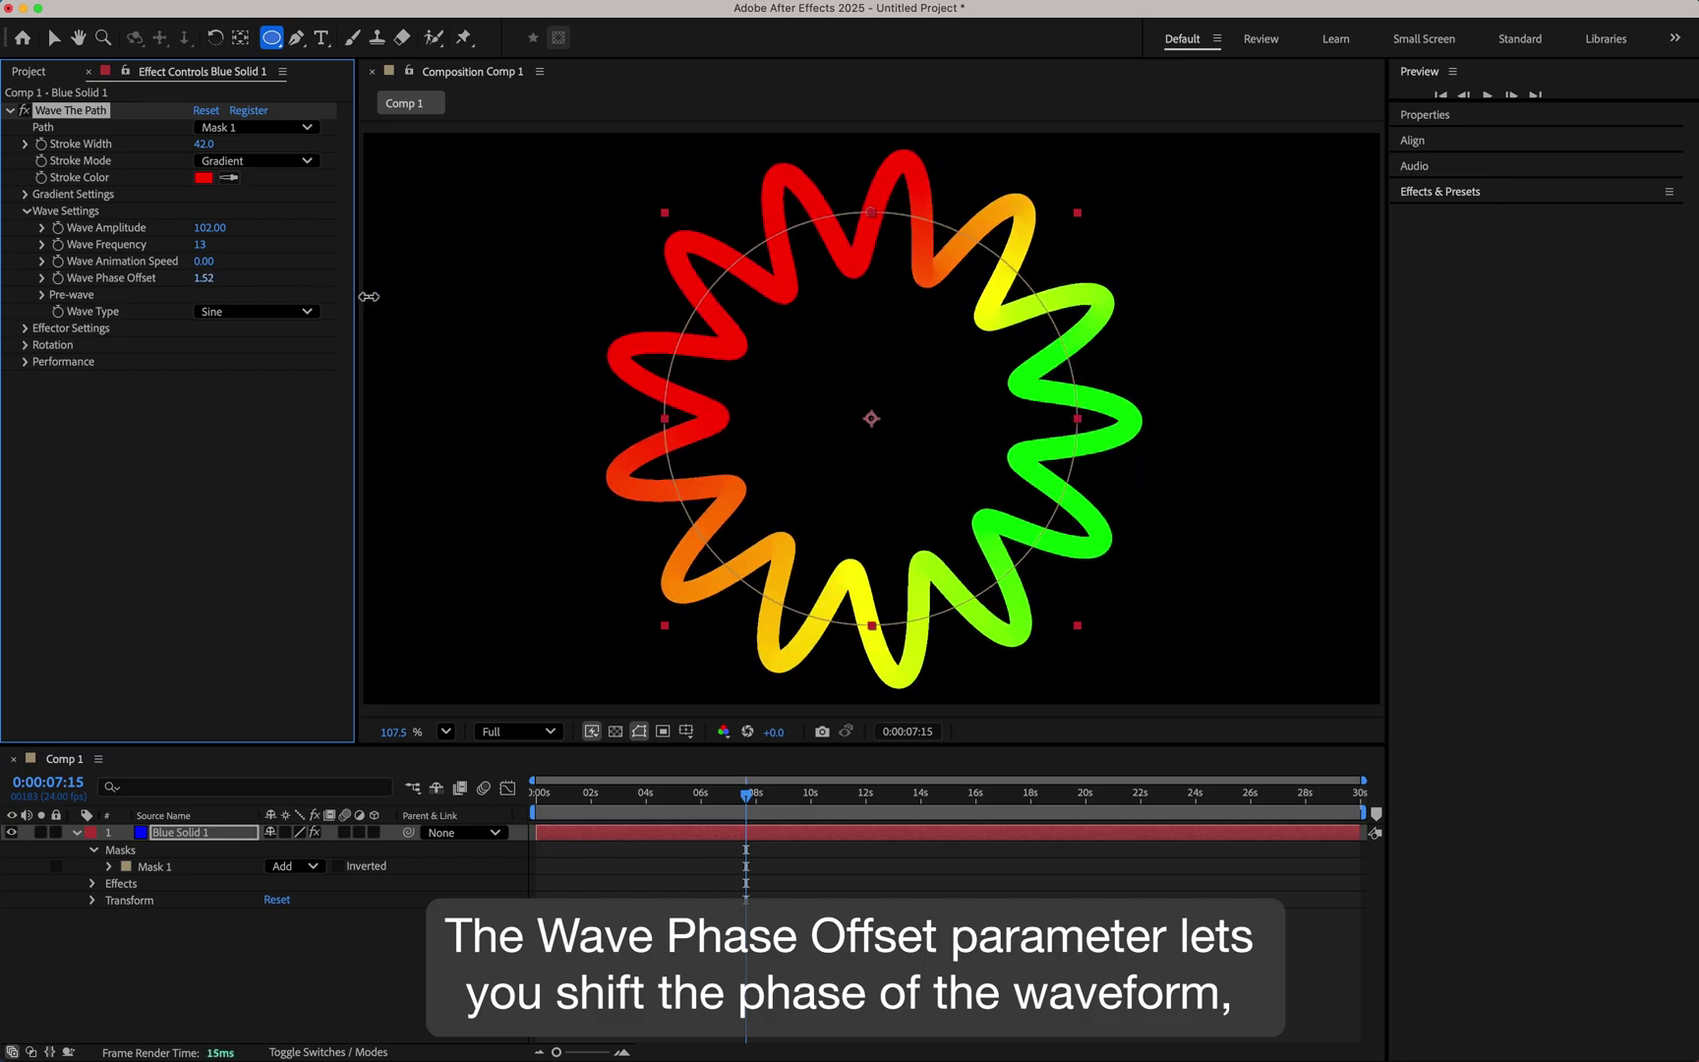
mouse_move(231, 296)
left_mouse_down()
mouse_move(485, 300)
mouse_move(211, 285)
left_mouse_up()
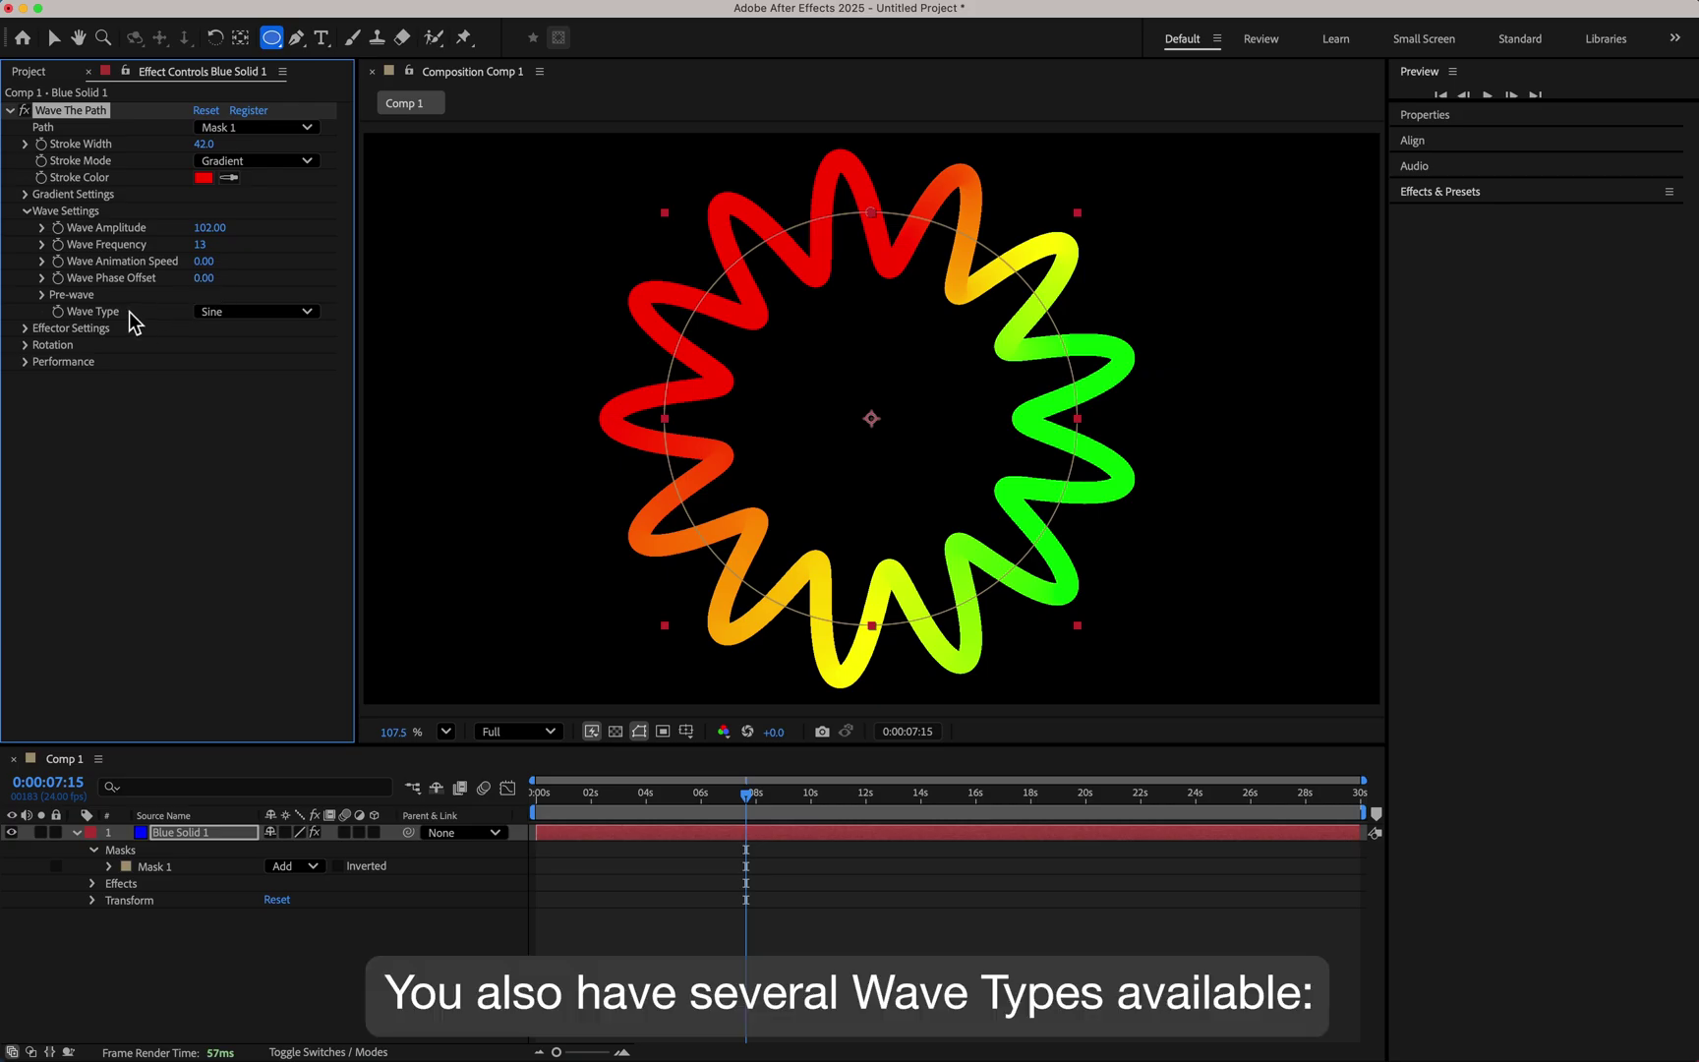
left_click(297, 314)
Try Triangle, Square, Saw Up and Saw Down wave types, then return to Sine.
left_click(293, 351)
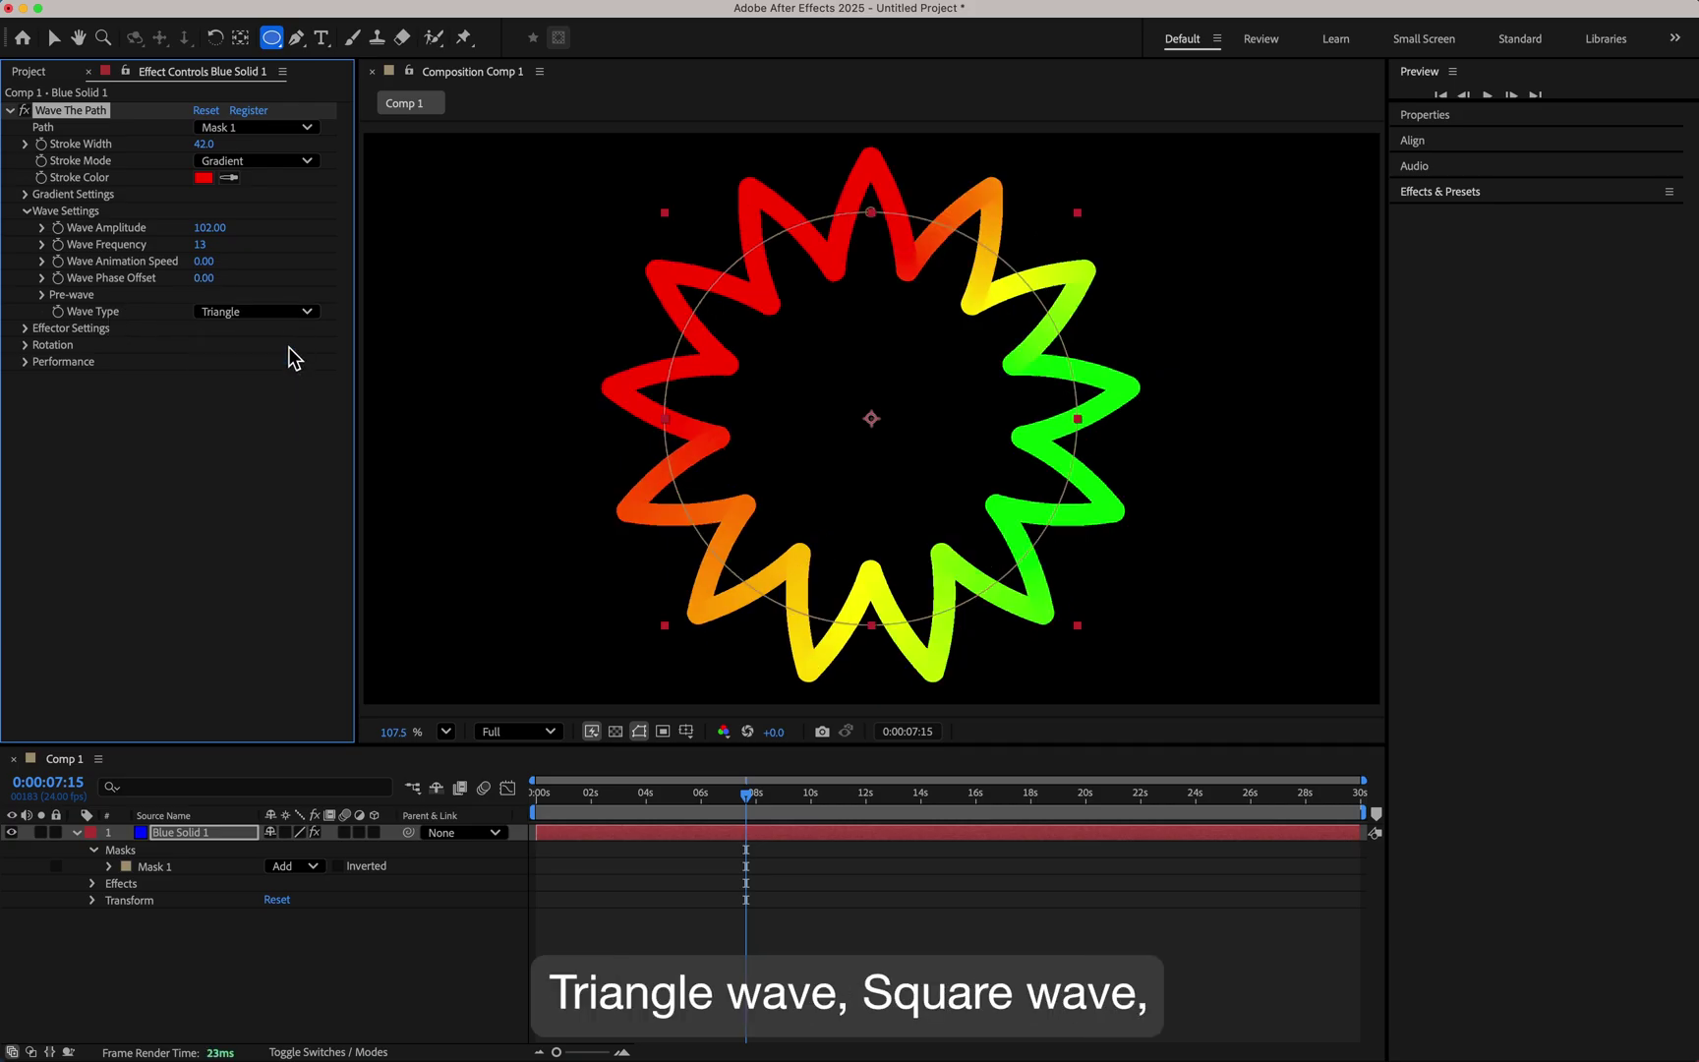
left_click(285, 333)
left_click(286, 380)
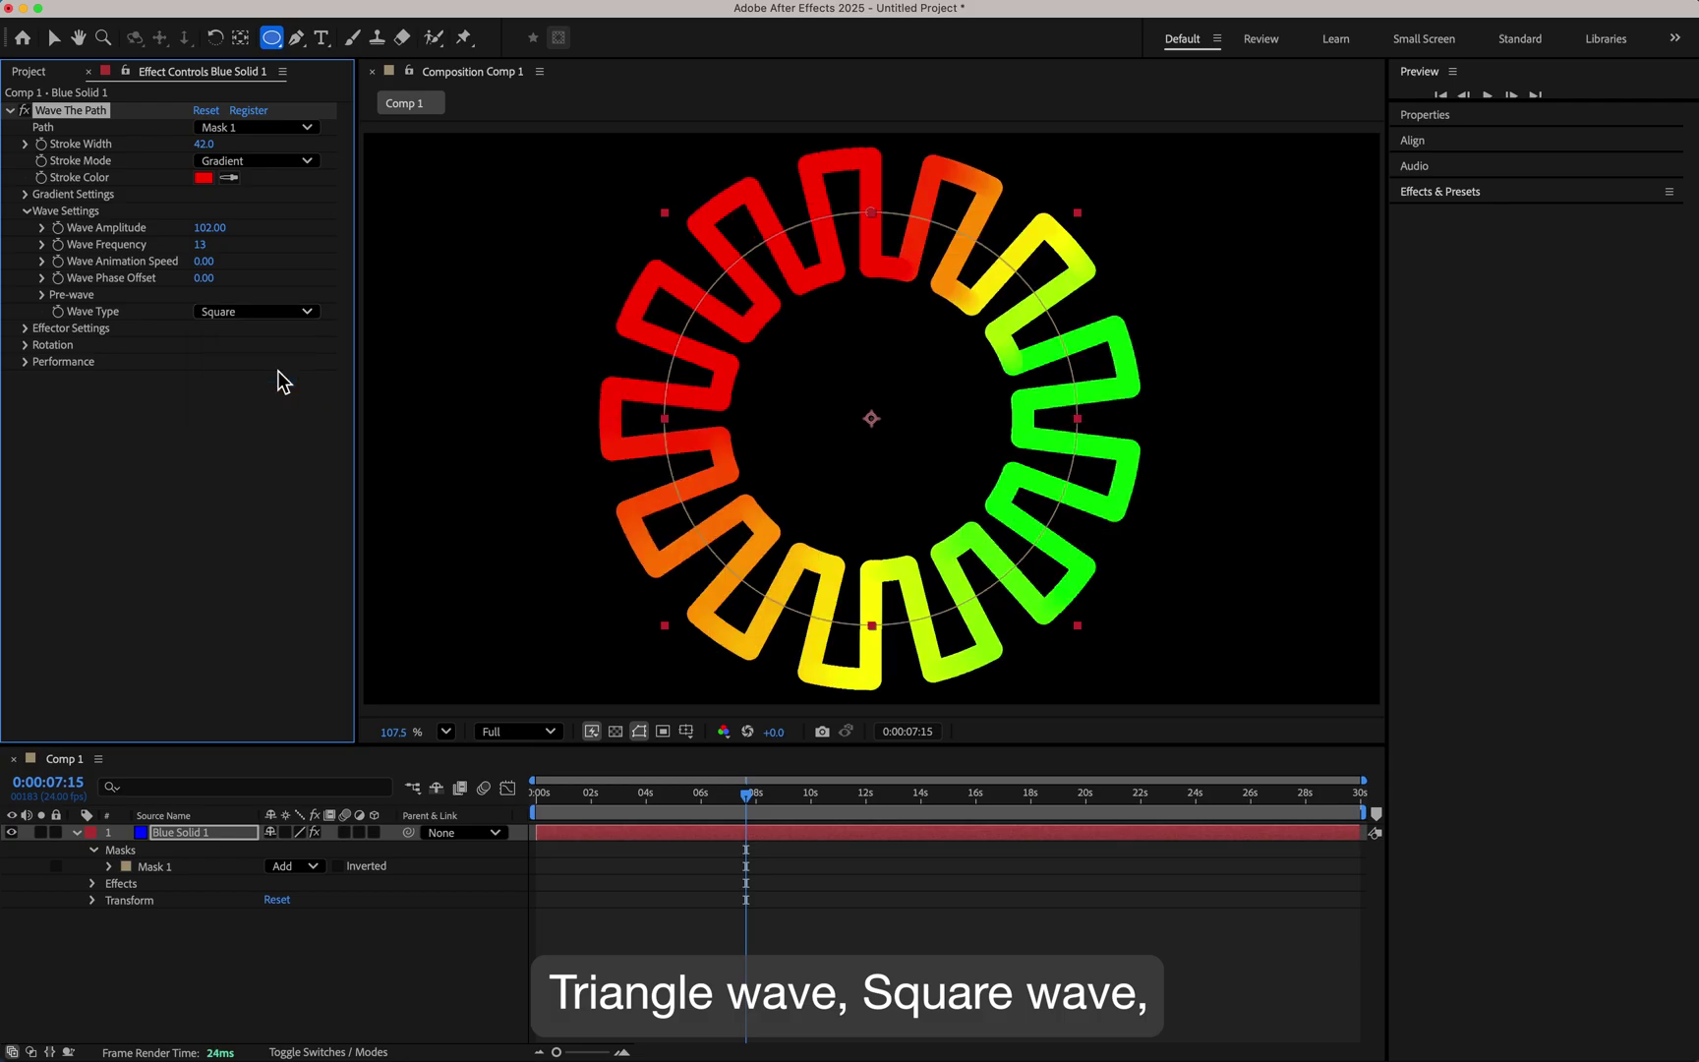
left_click(288, 324)
left_click(283, 398)
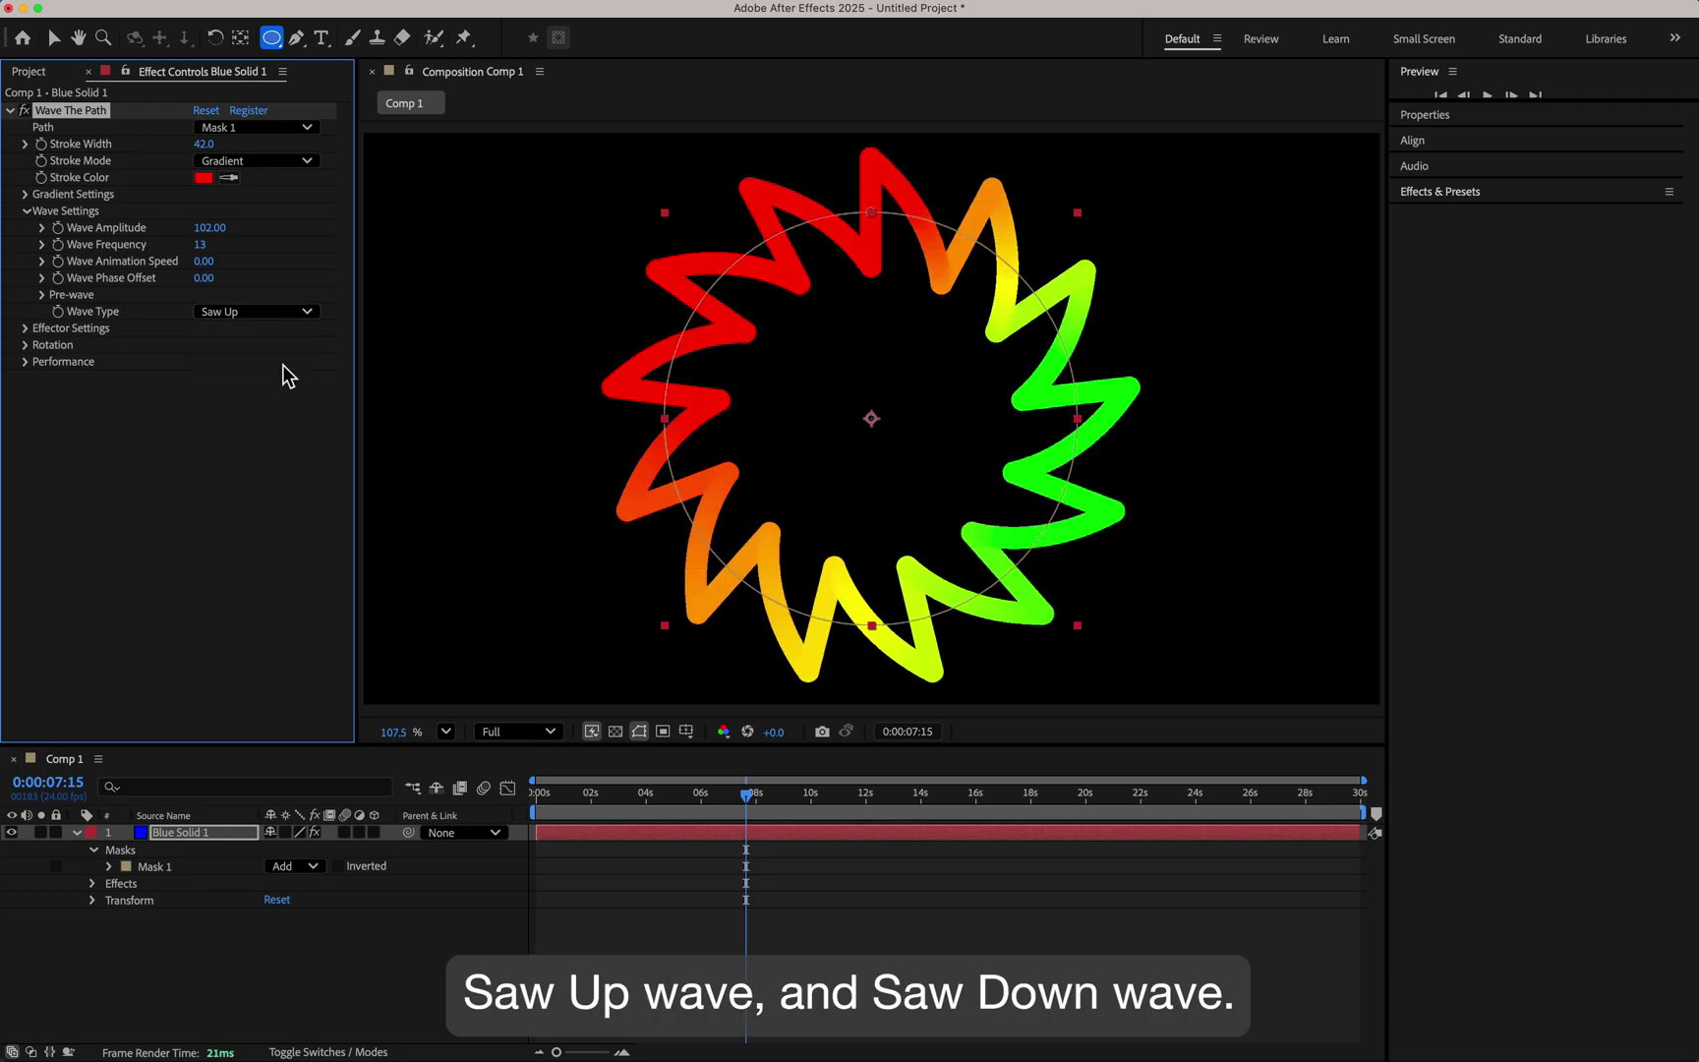
left_click(288, 325)
left_click(258, 420)
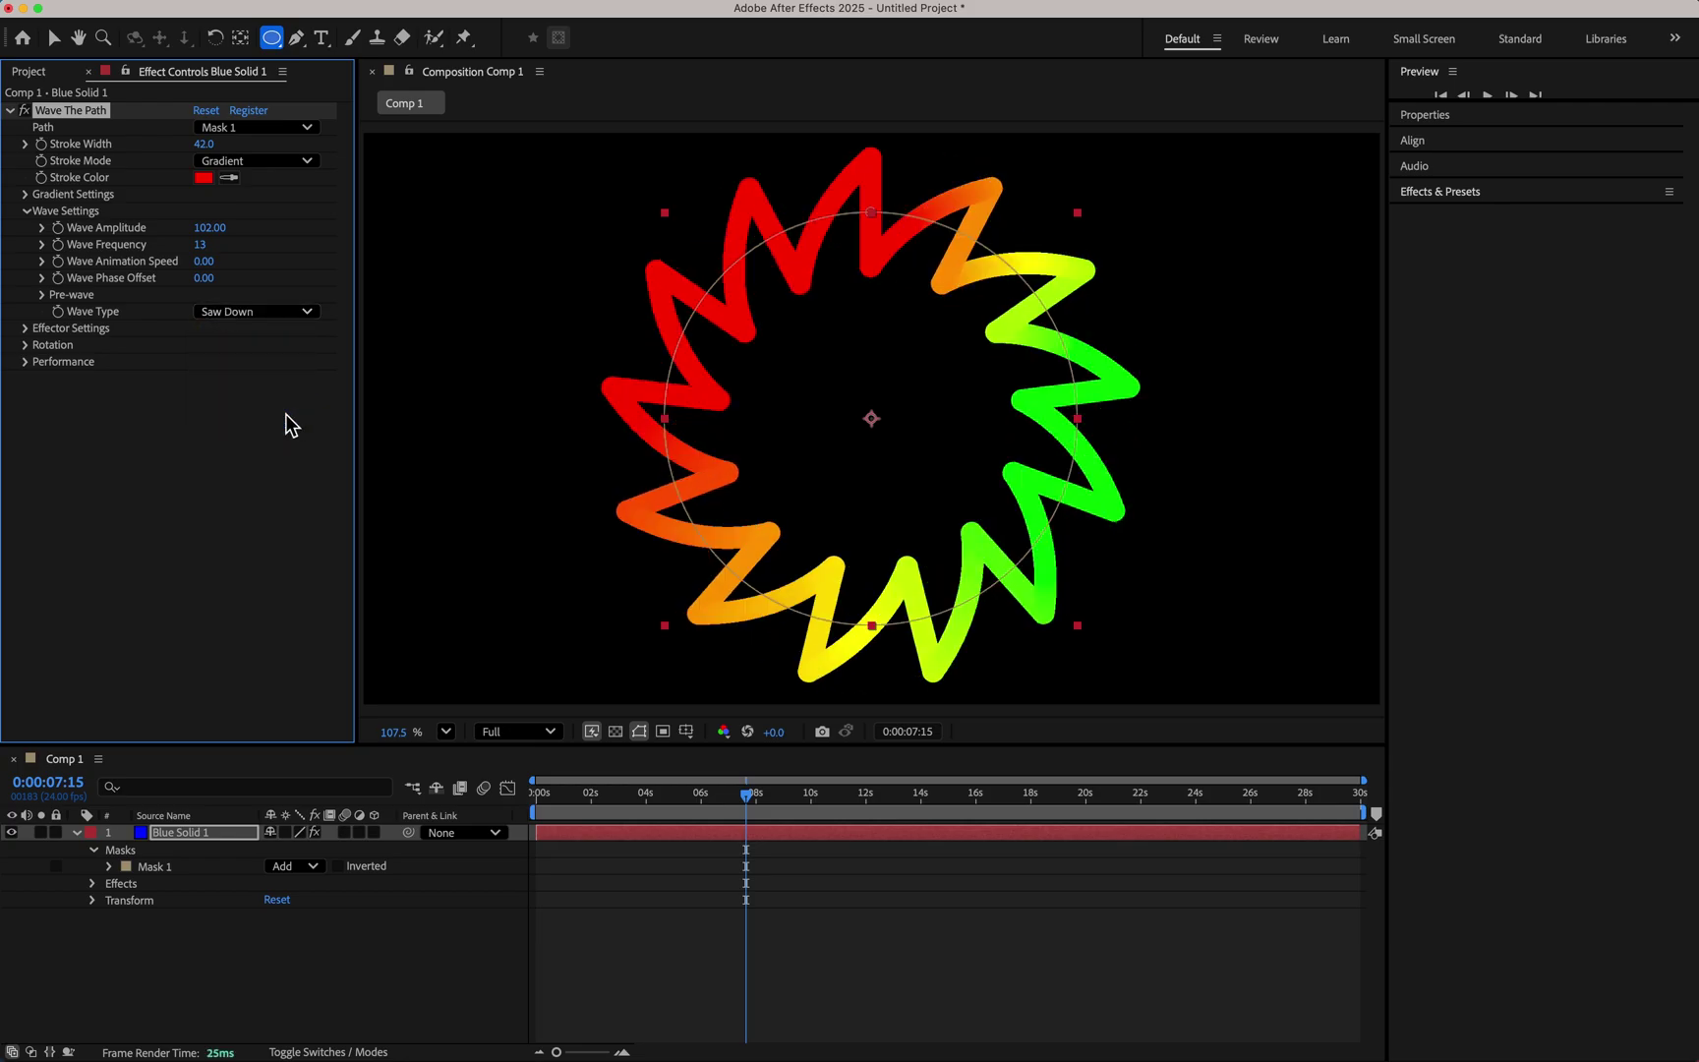
left_click(295, 326)
left_click(295, 335)
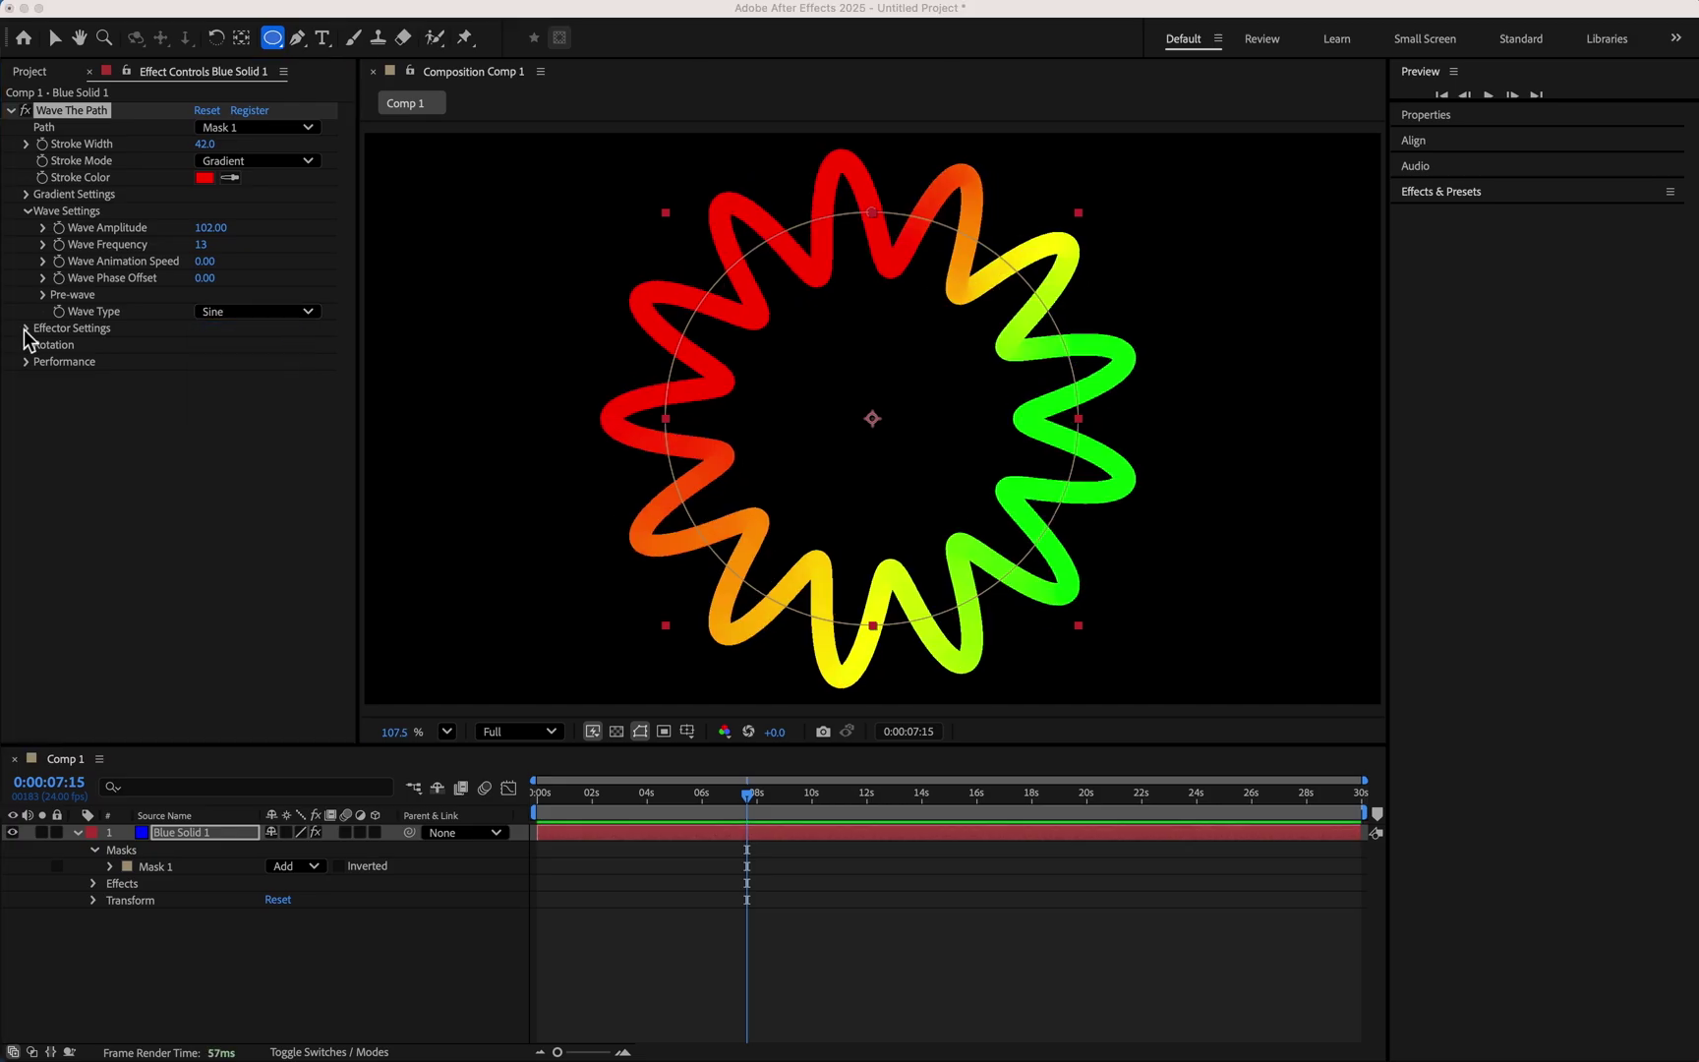
left_click(25, 329)
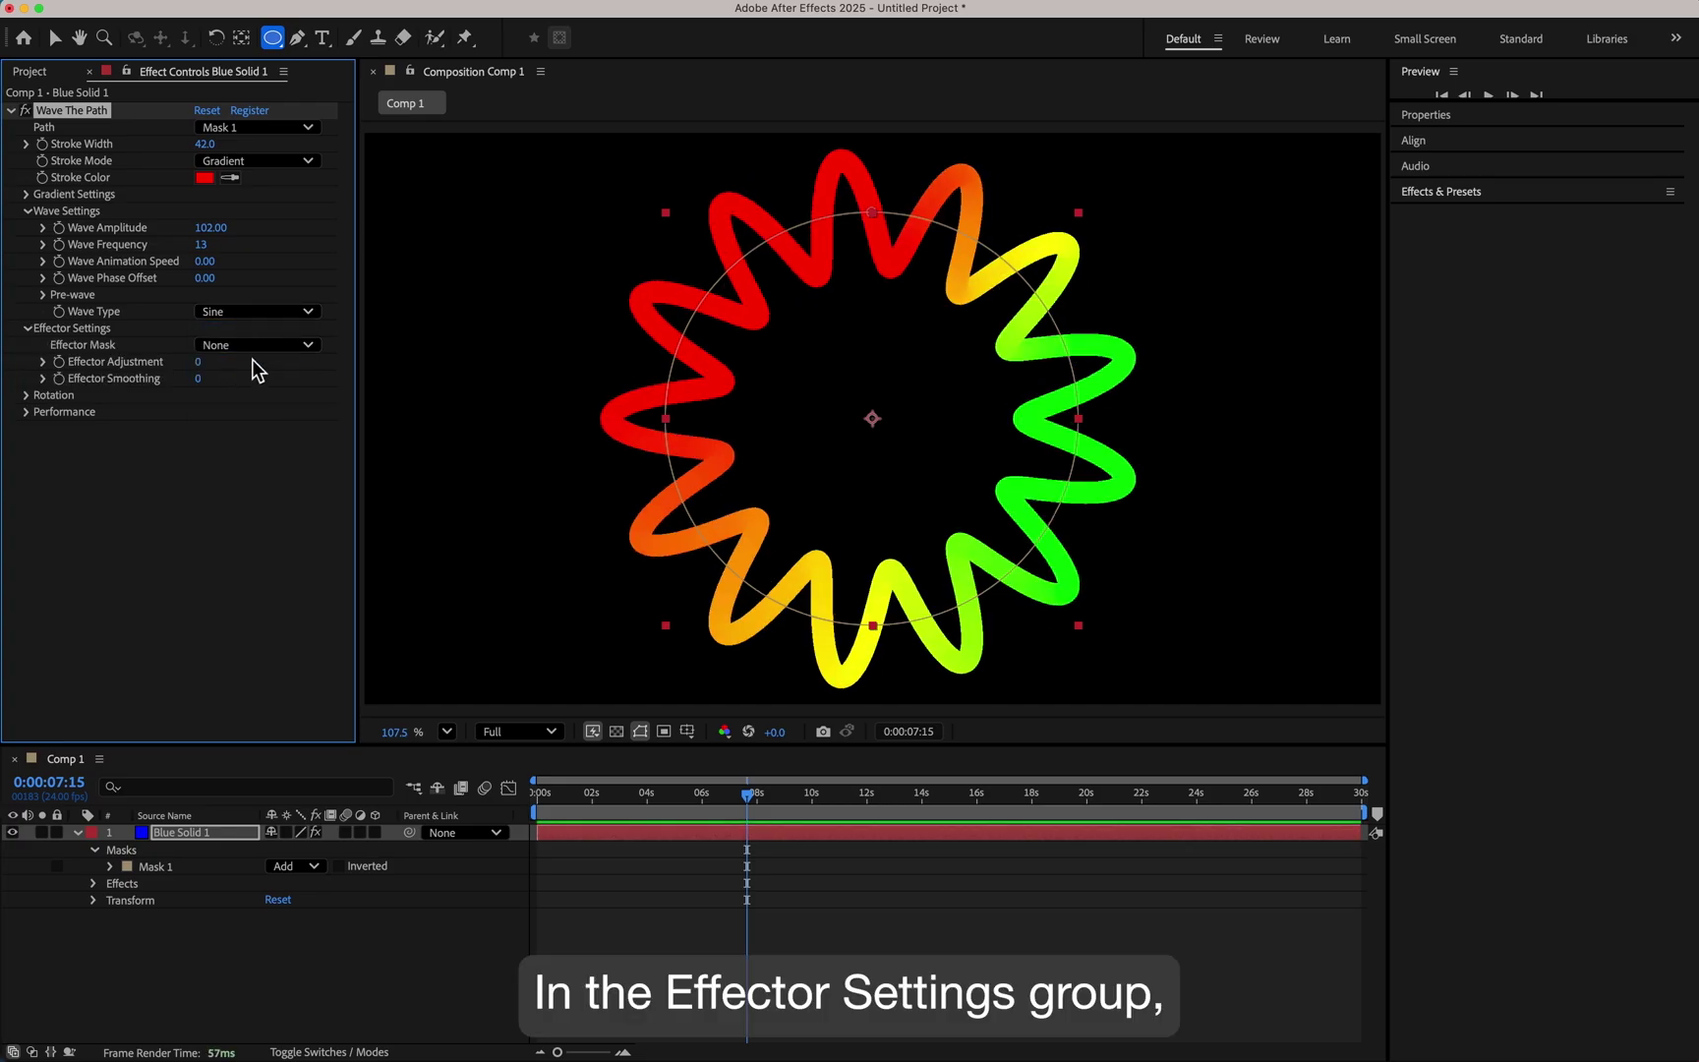
Draw a second circular mask over the ring's left side and set it as Effector Mask.
left_click_drag(665, 418, 510, 350)
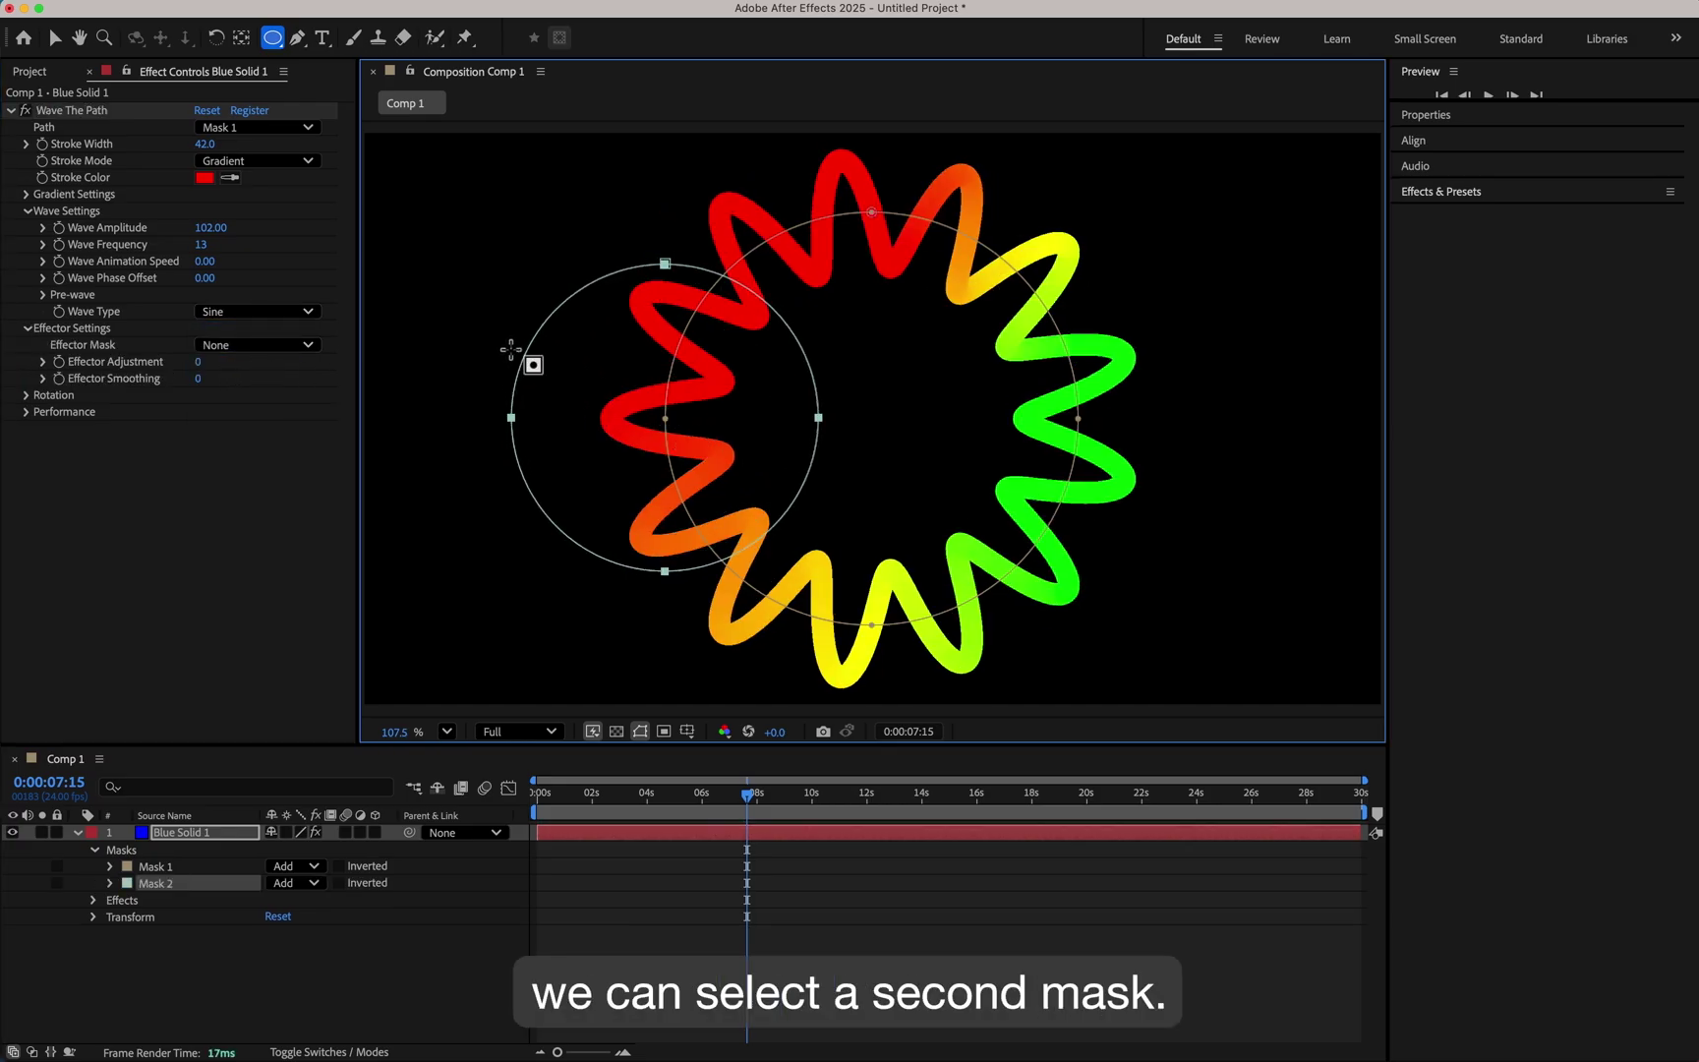
left_click(295, 346)
left_click(275, 423)
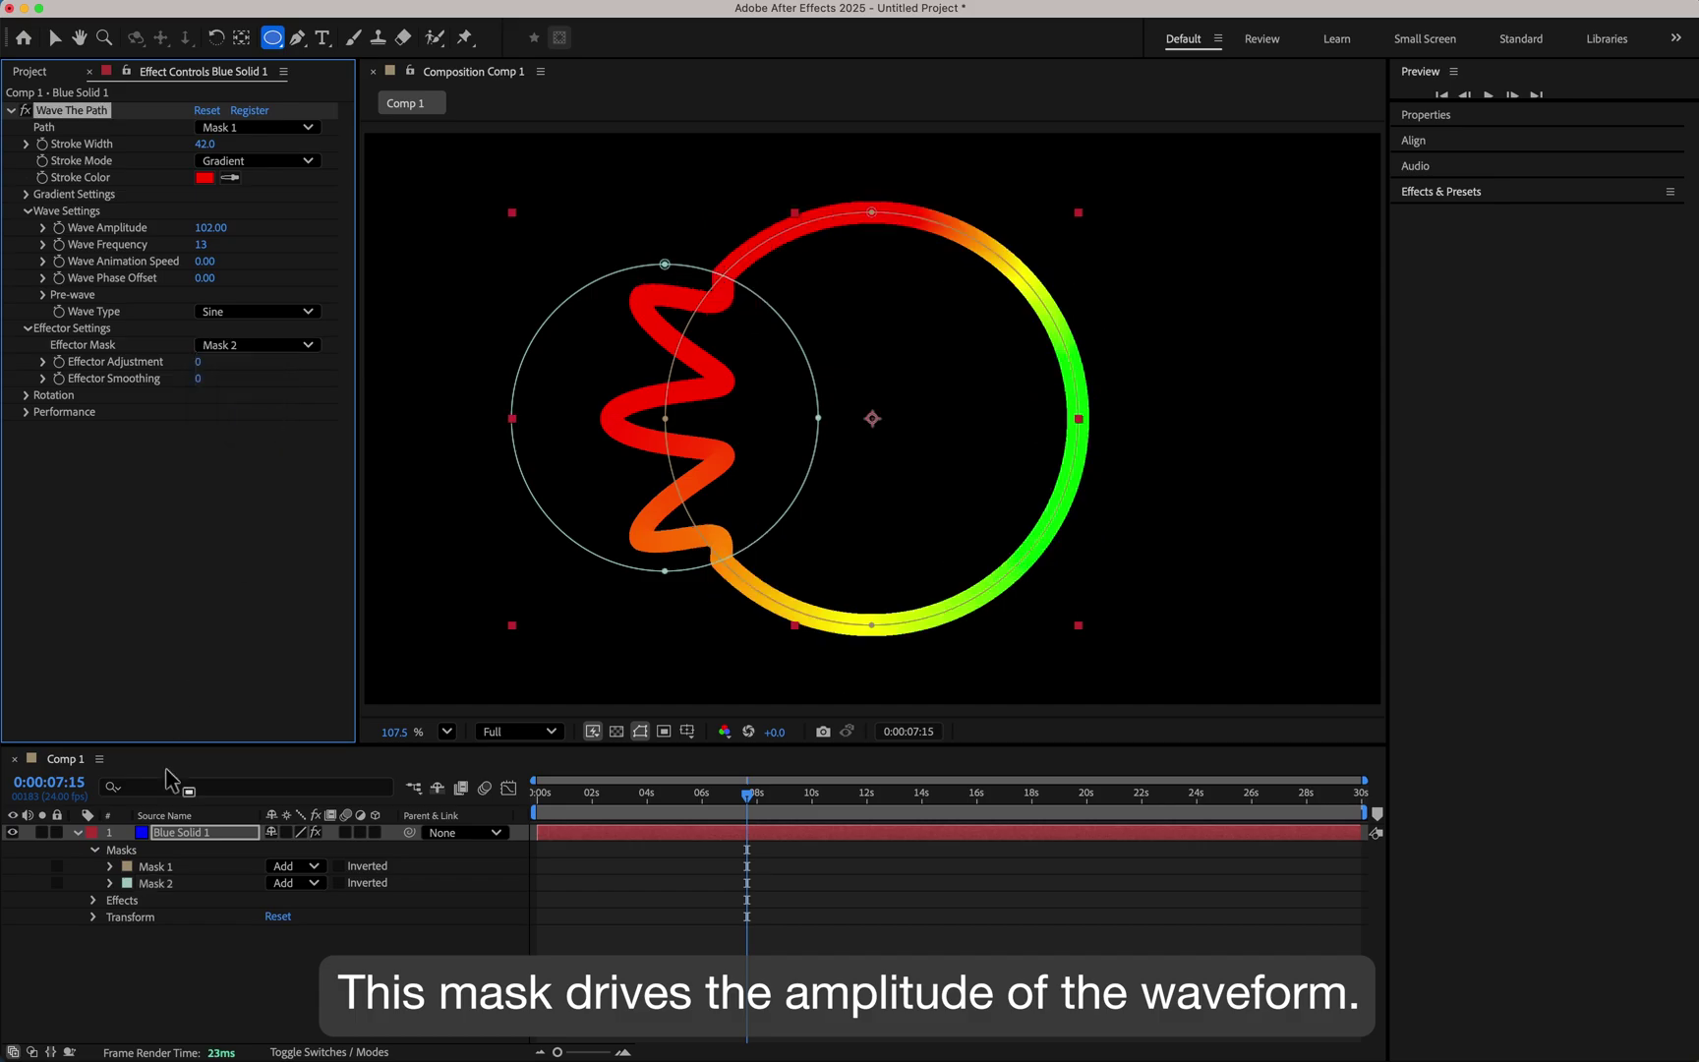
Move Mask 2 down and right and enlarge it over the ring.
left_click(110, 883)
left_click(180, 900)
key("v")
left_click_drag(707, 491, 720, 441)
mouse_move(855, 548)
left_mouse_down()
mouse_move(1145, 694)
mouse_move(1162, 649)
mouse_move(1050, 705)
mouse_move(917, 625)
mouse_move(1201, 675)
mouse_move(1203, 449)
mouse_move(1119, 664)
mouse_move(853, 547)
left_mouse_up()
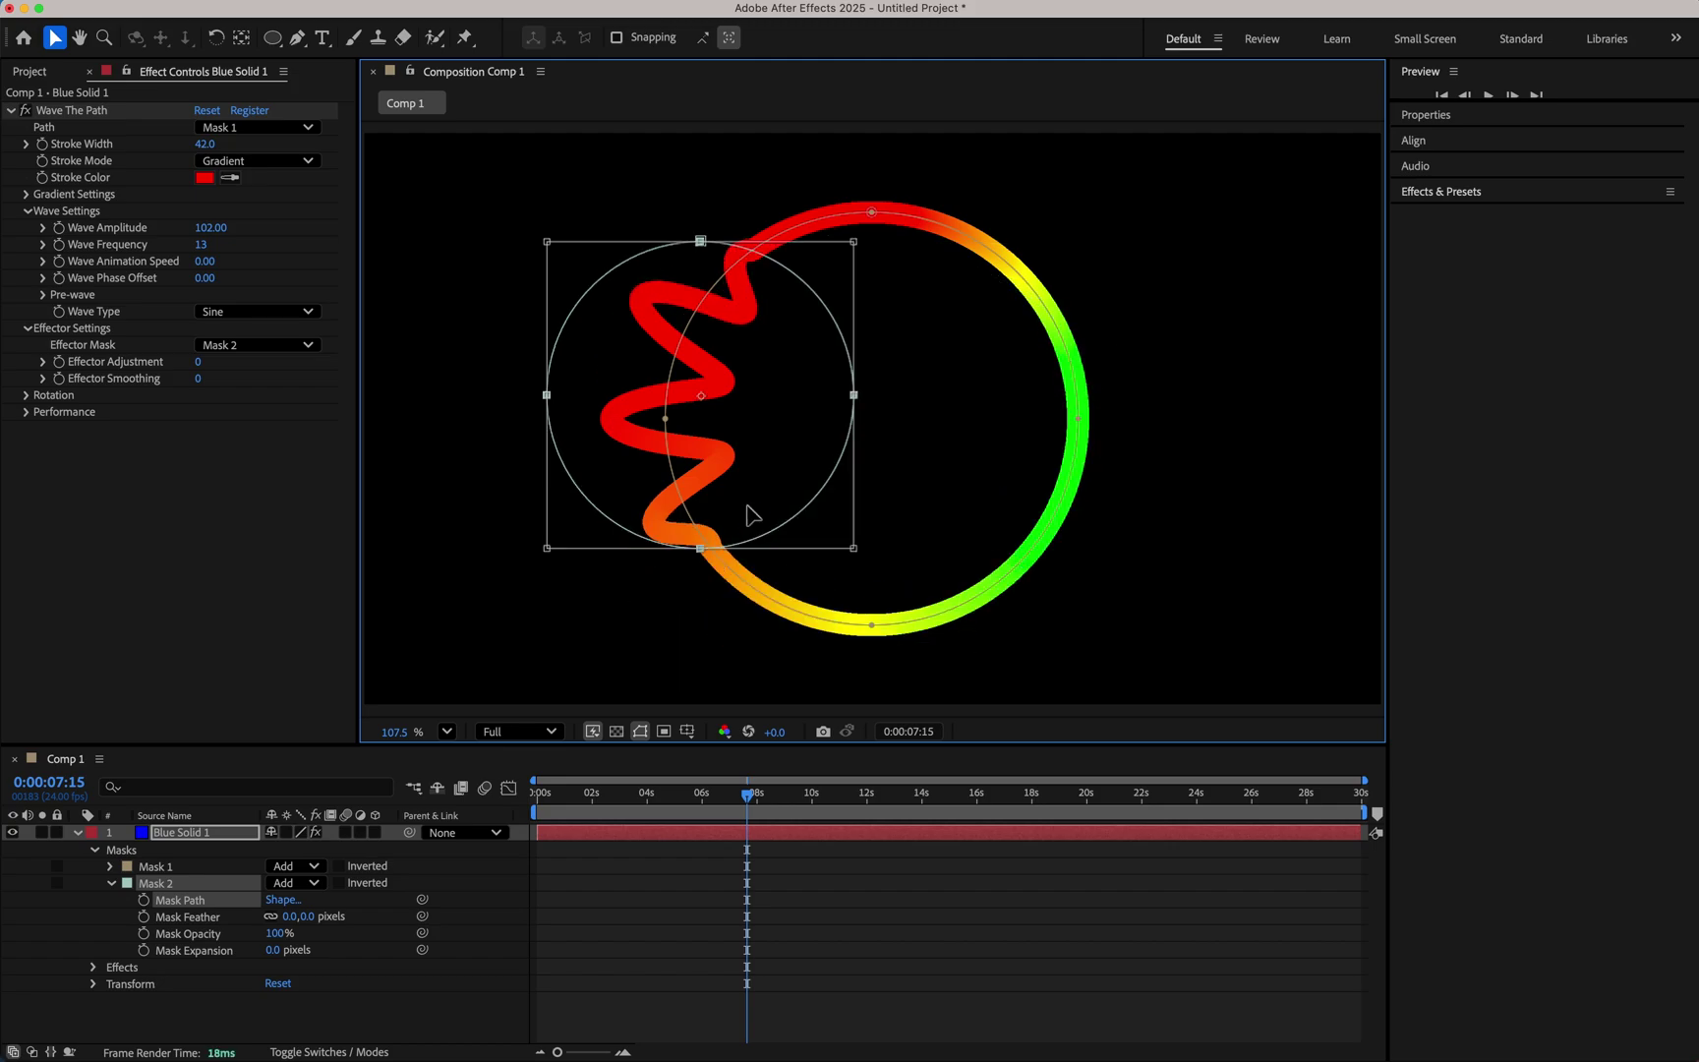
Test the effector adjustment, reset it to 0, and raise Effector Smoothing.
left_click(204, 365)
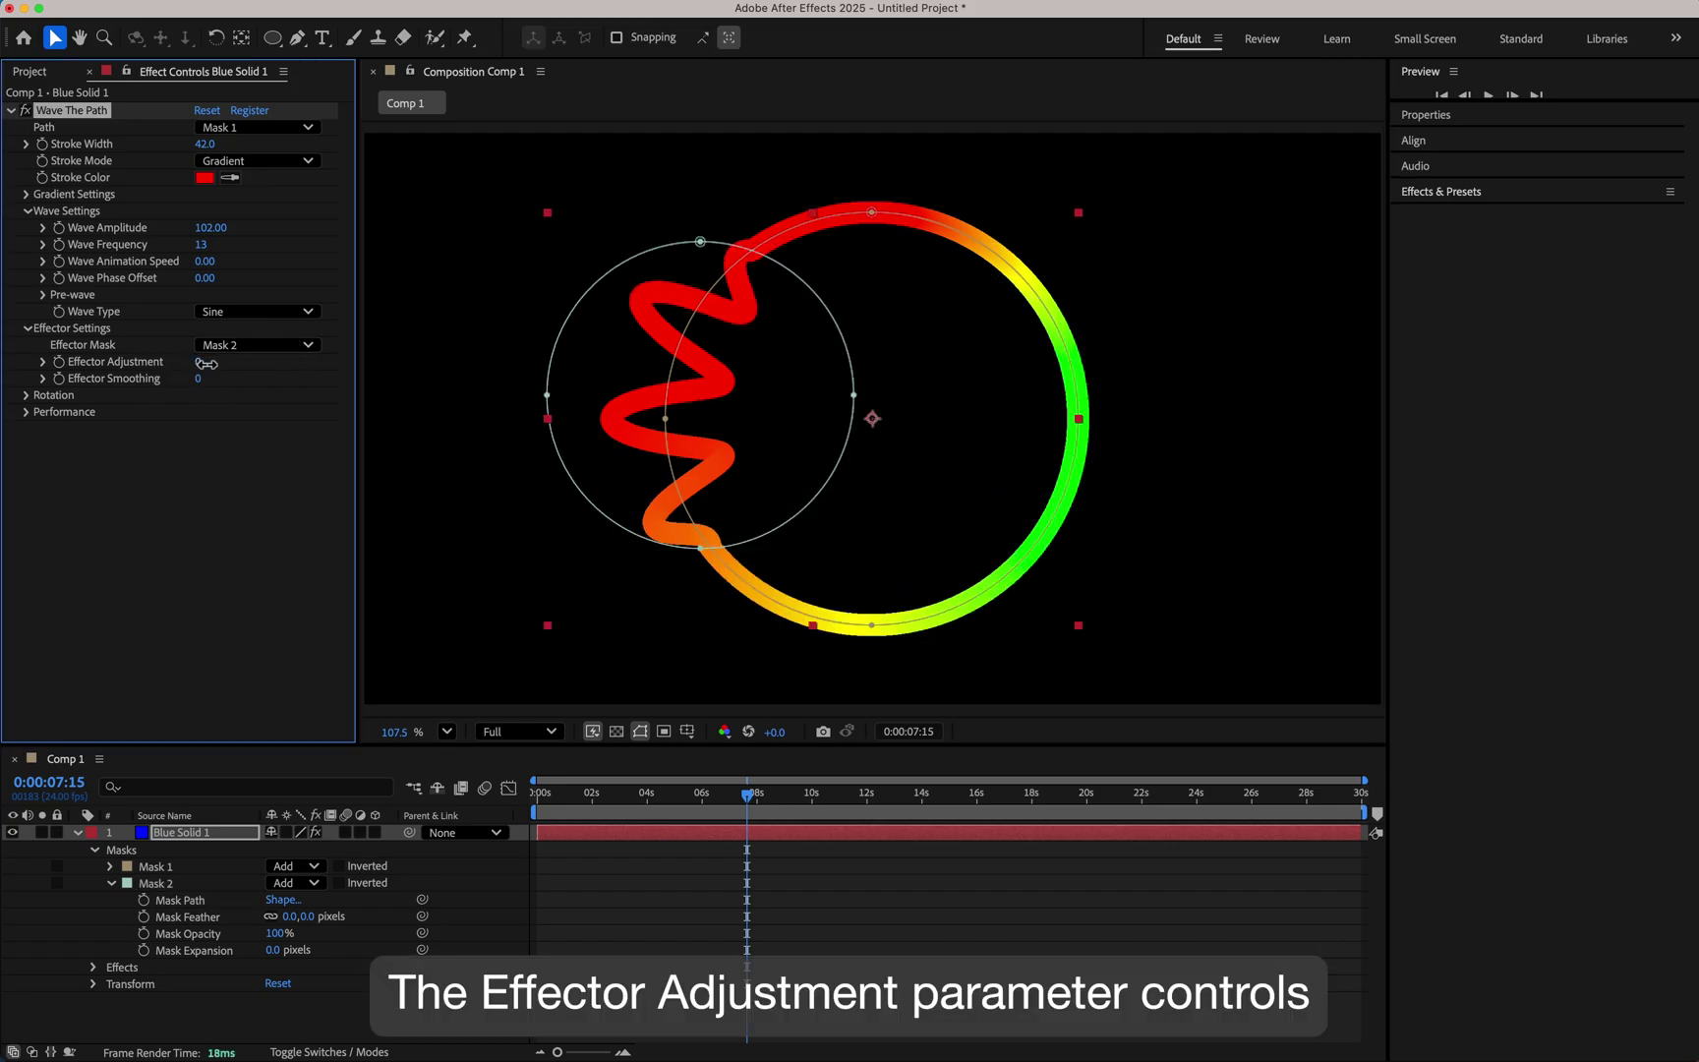
left_click_drag(238, 367, 281, 381)
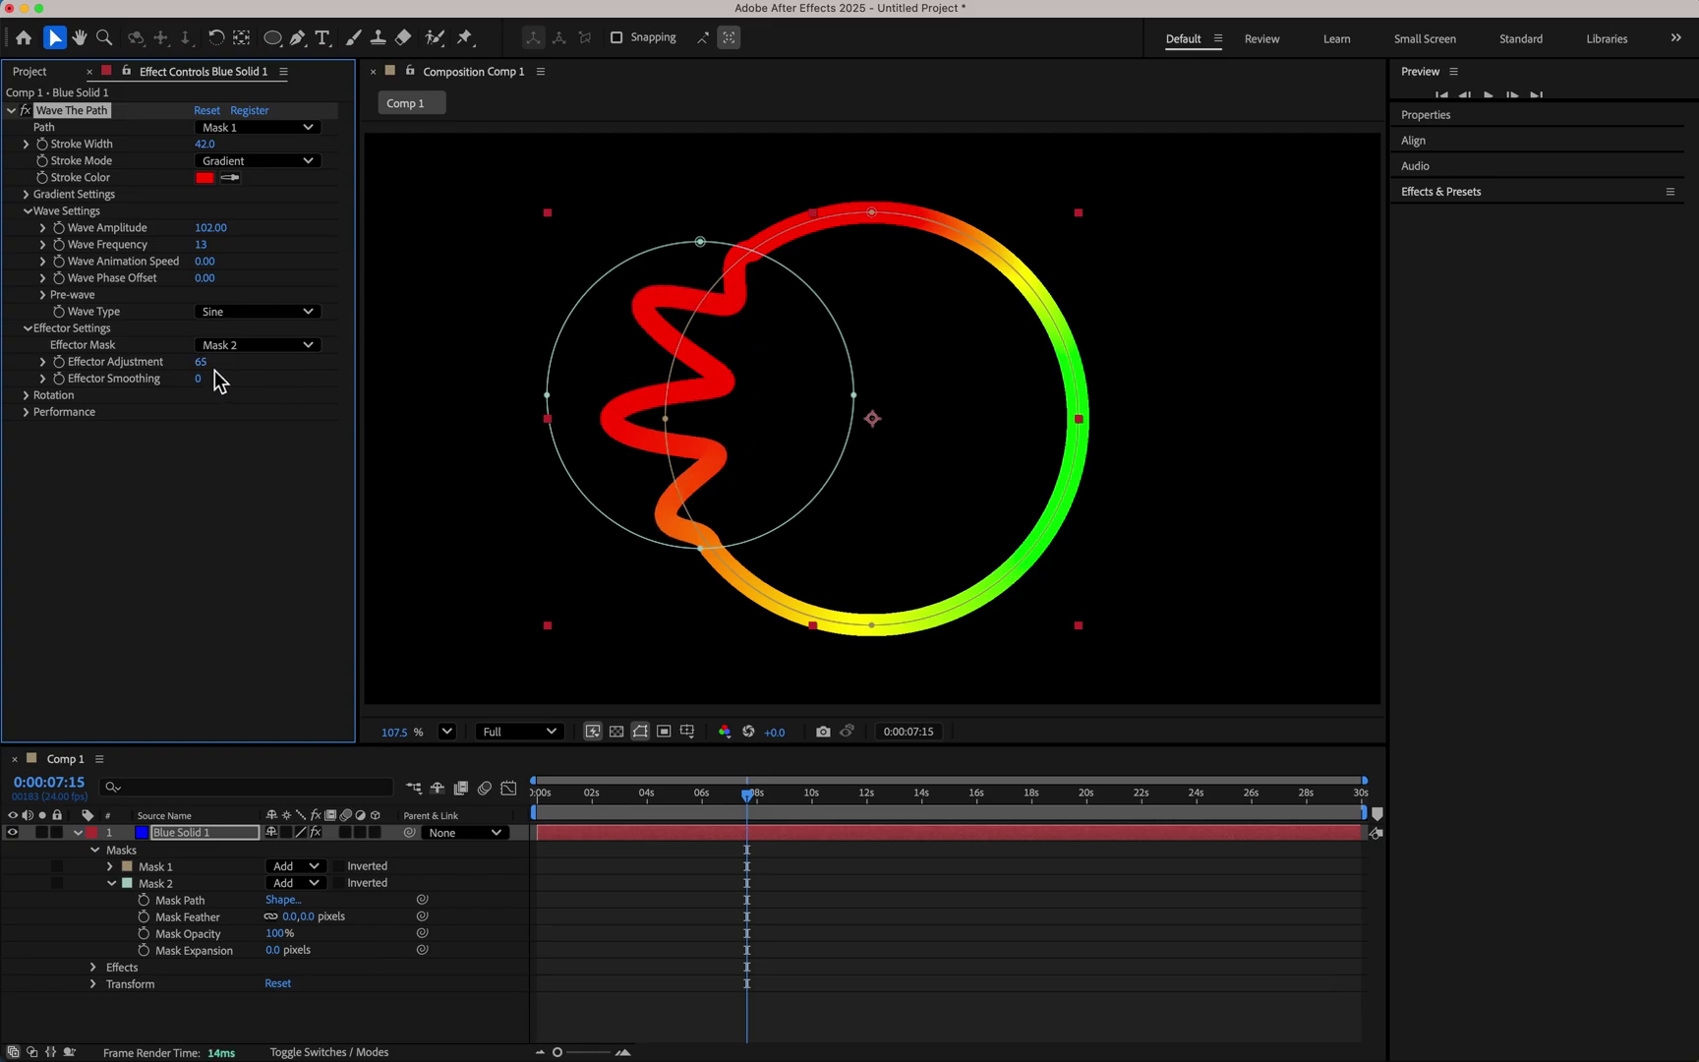
type("0")
key("Return")
left_click_drag(202, 381, 239, 386)
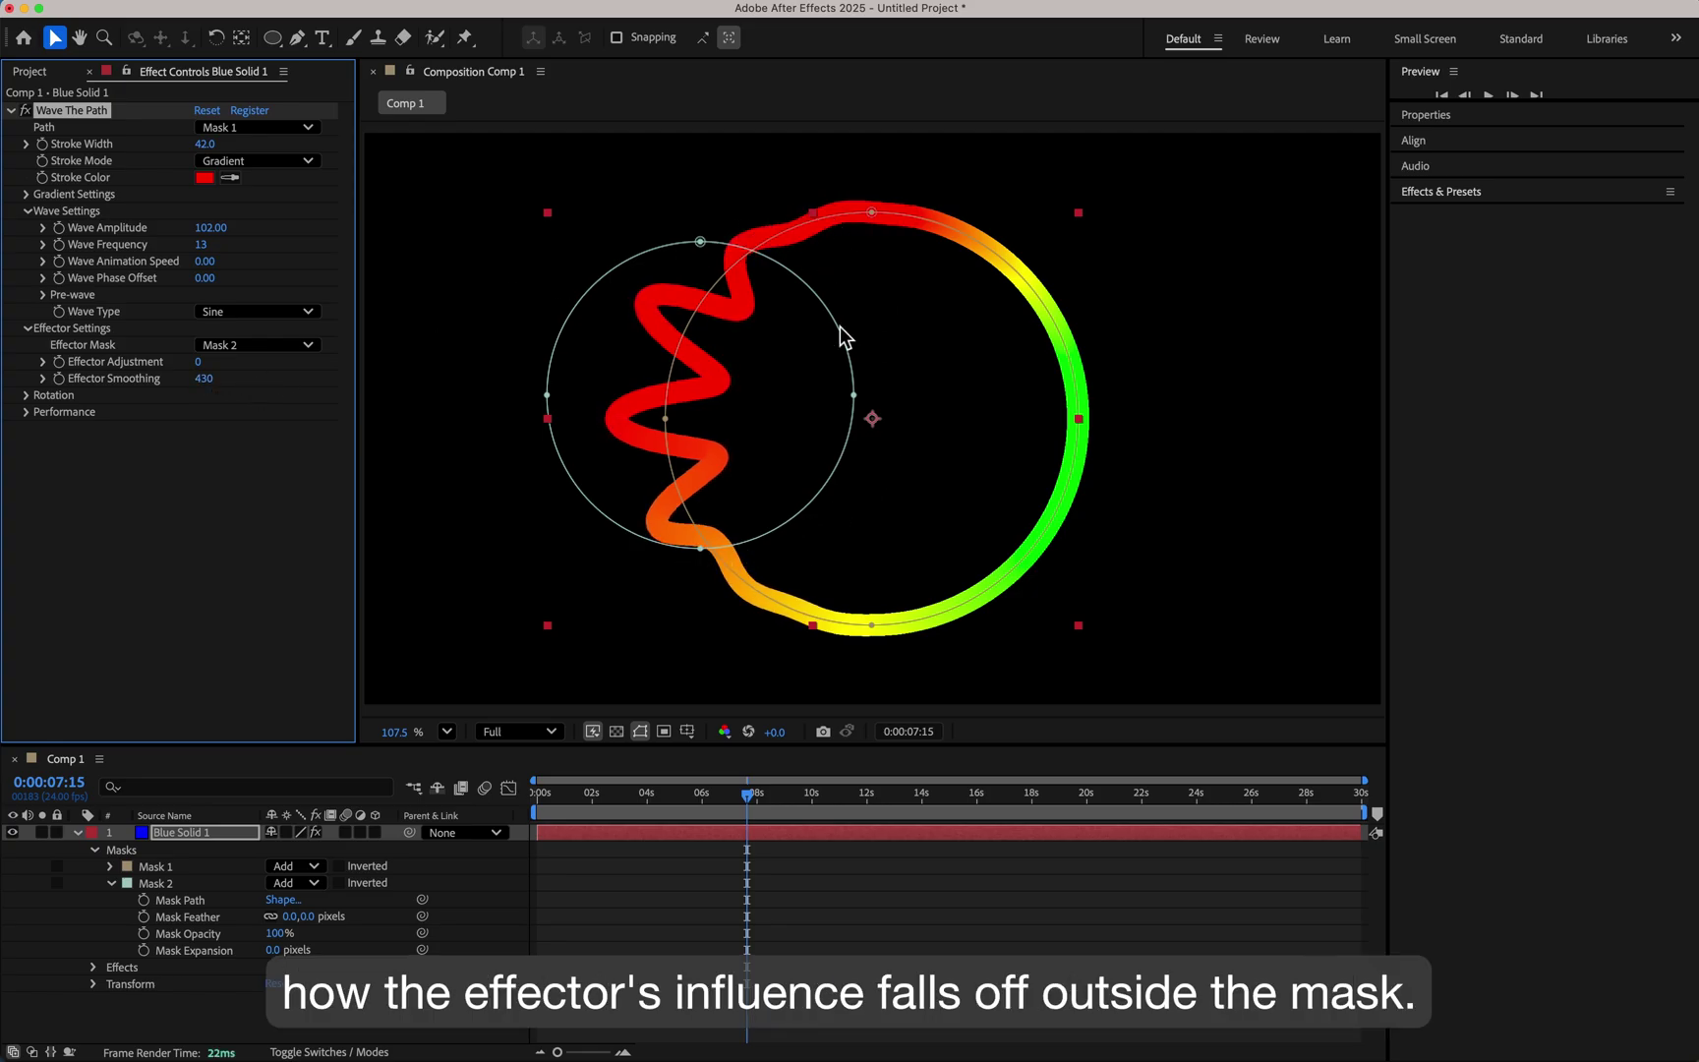
mouse_move(201, 392)
left_mouse_down()
mouse_move(235, 385)
mouse_move(172, 401)
mouse_move(210, 401)
mouse_move(196, 396)
left_mouse_up()
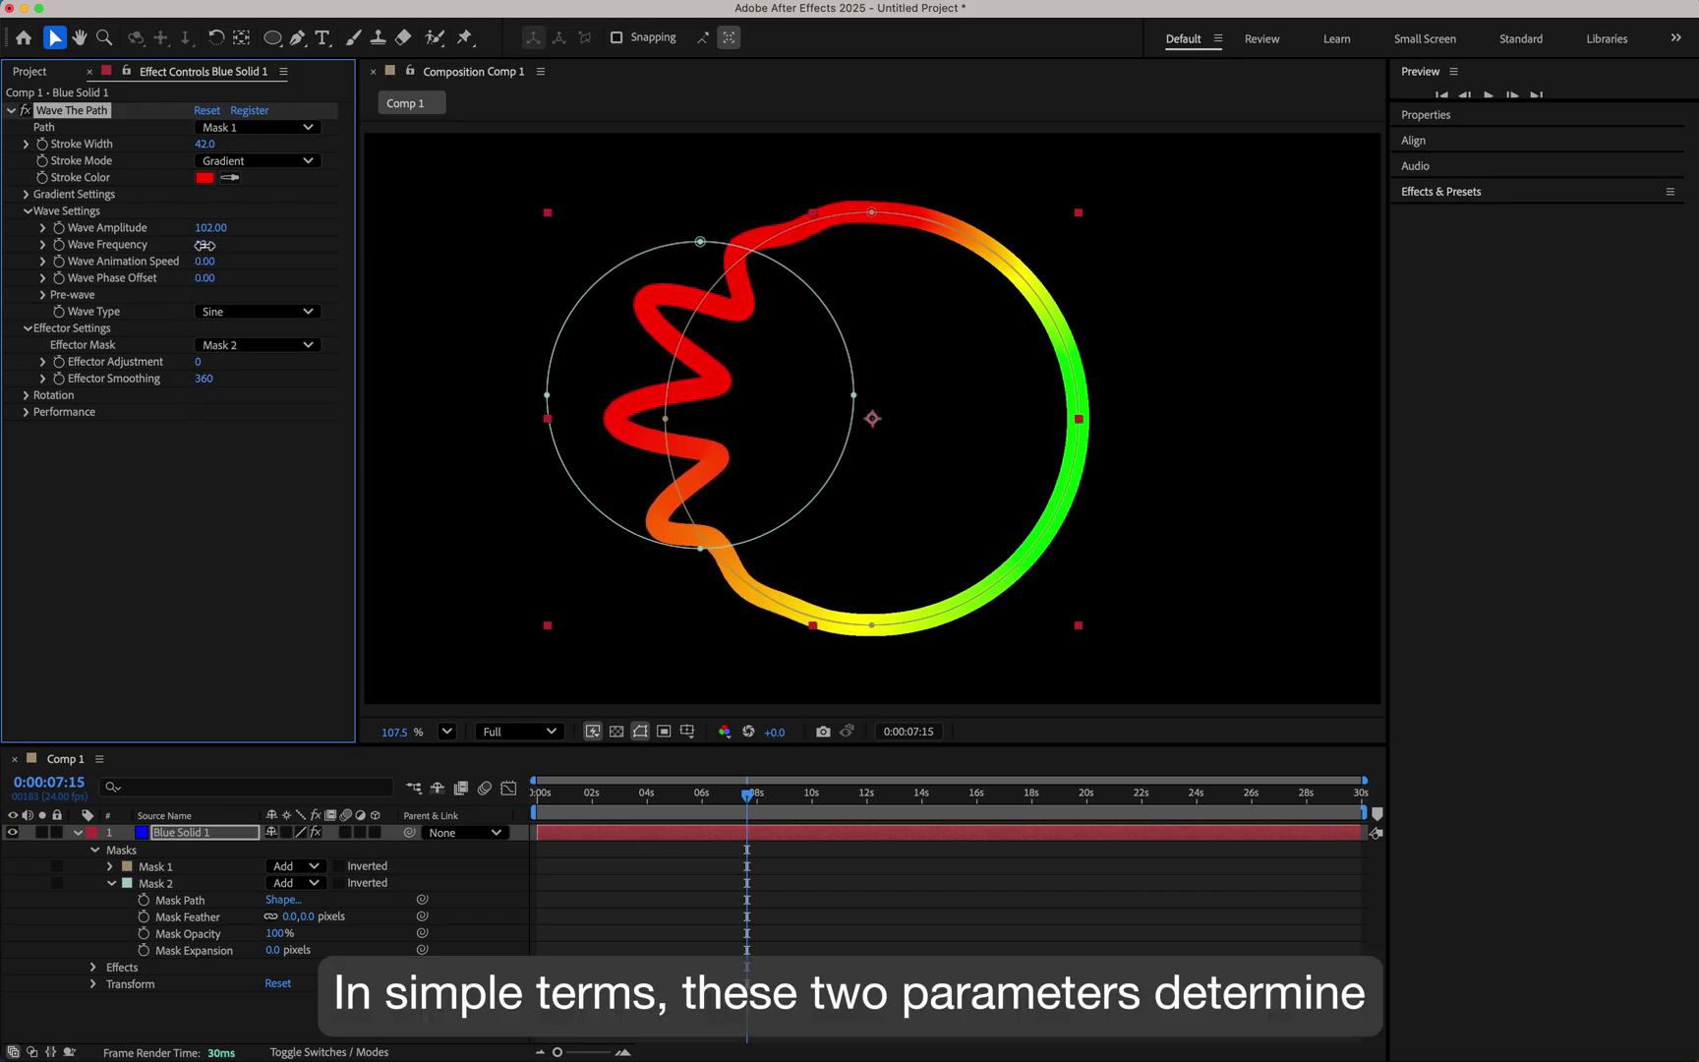
Raise Wave Frequency to 24, preview the animation, and set Effector Smoothing to 0.
left_click_drag(204, 245, 256, 265)
key("space")
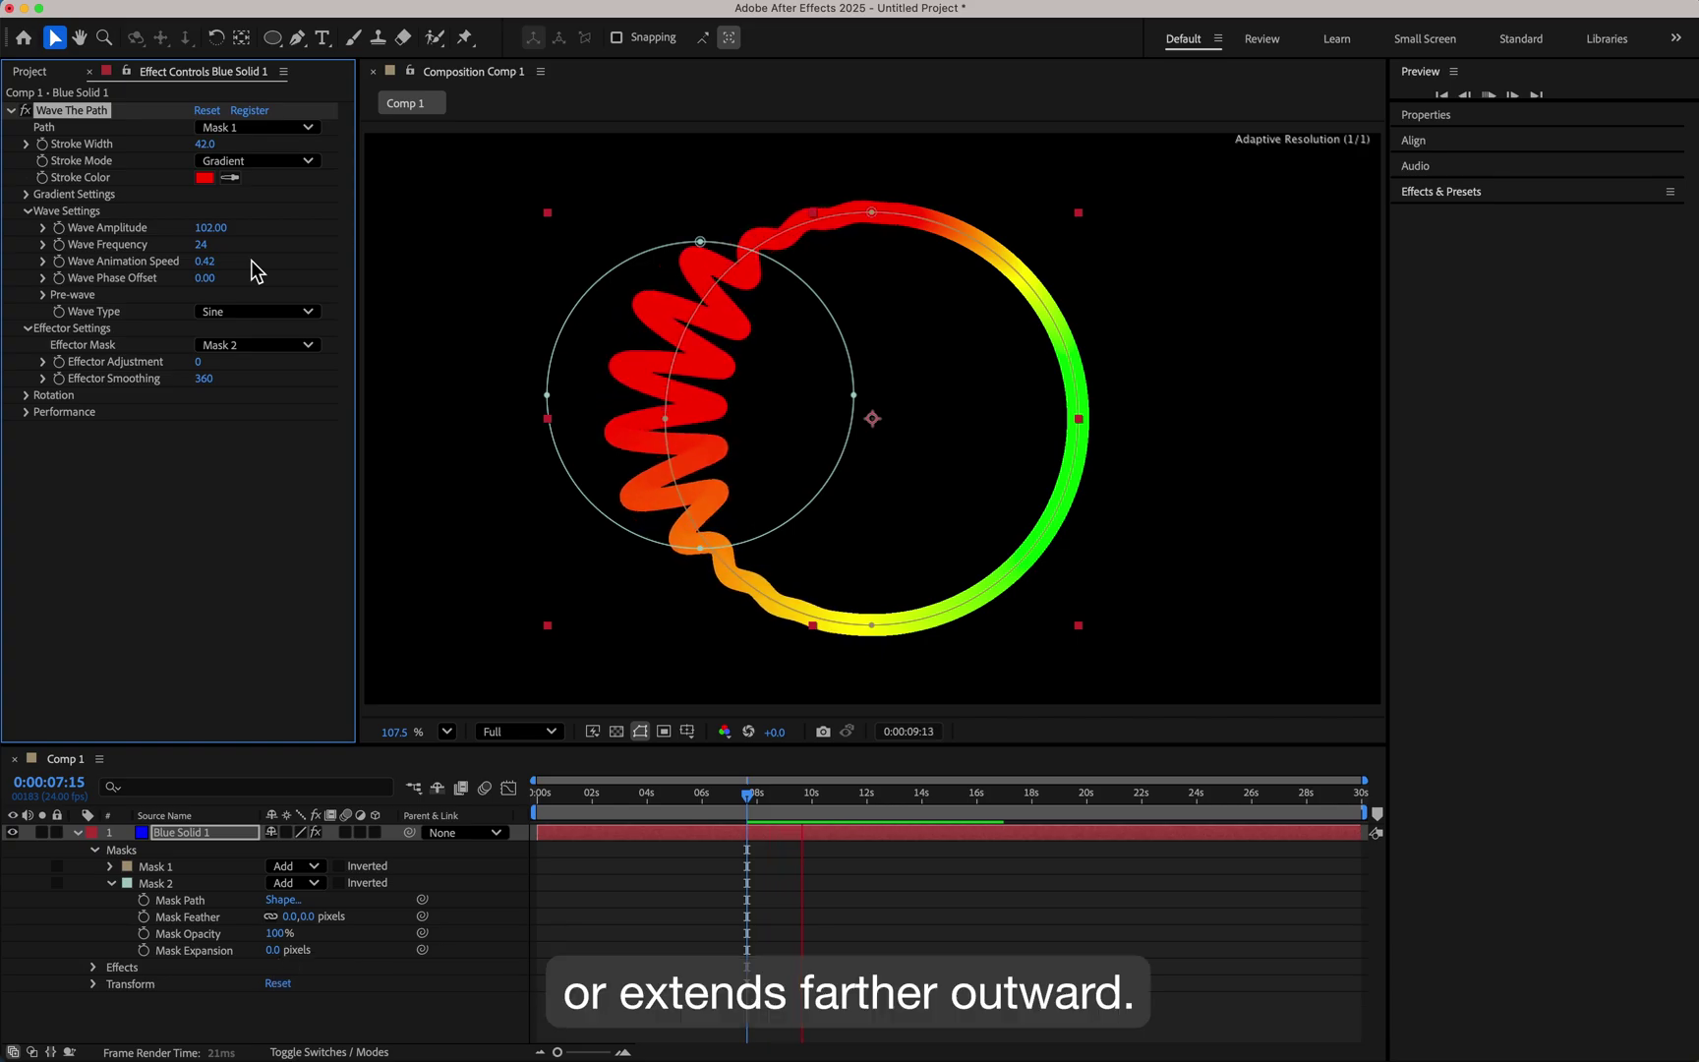
left_click_drag(202, 377, 179, 395)
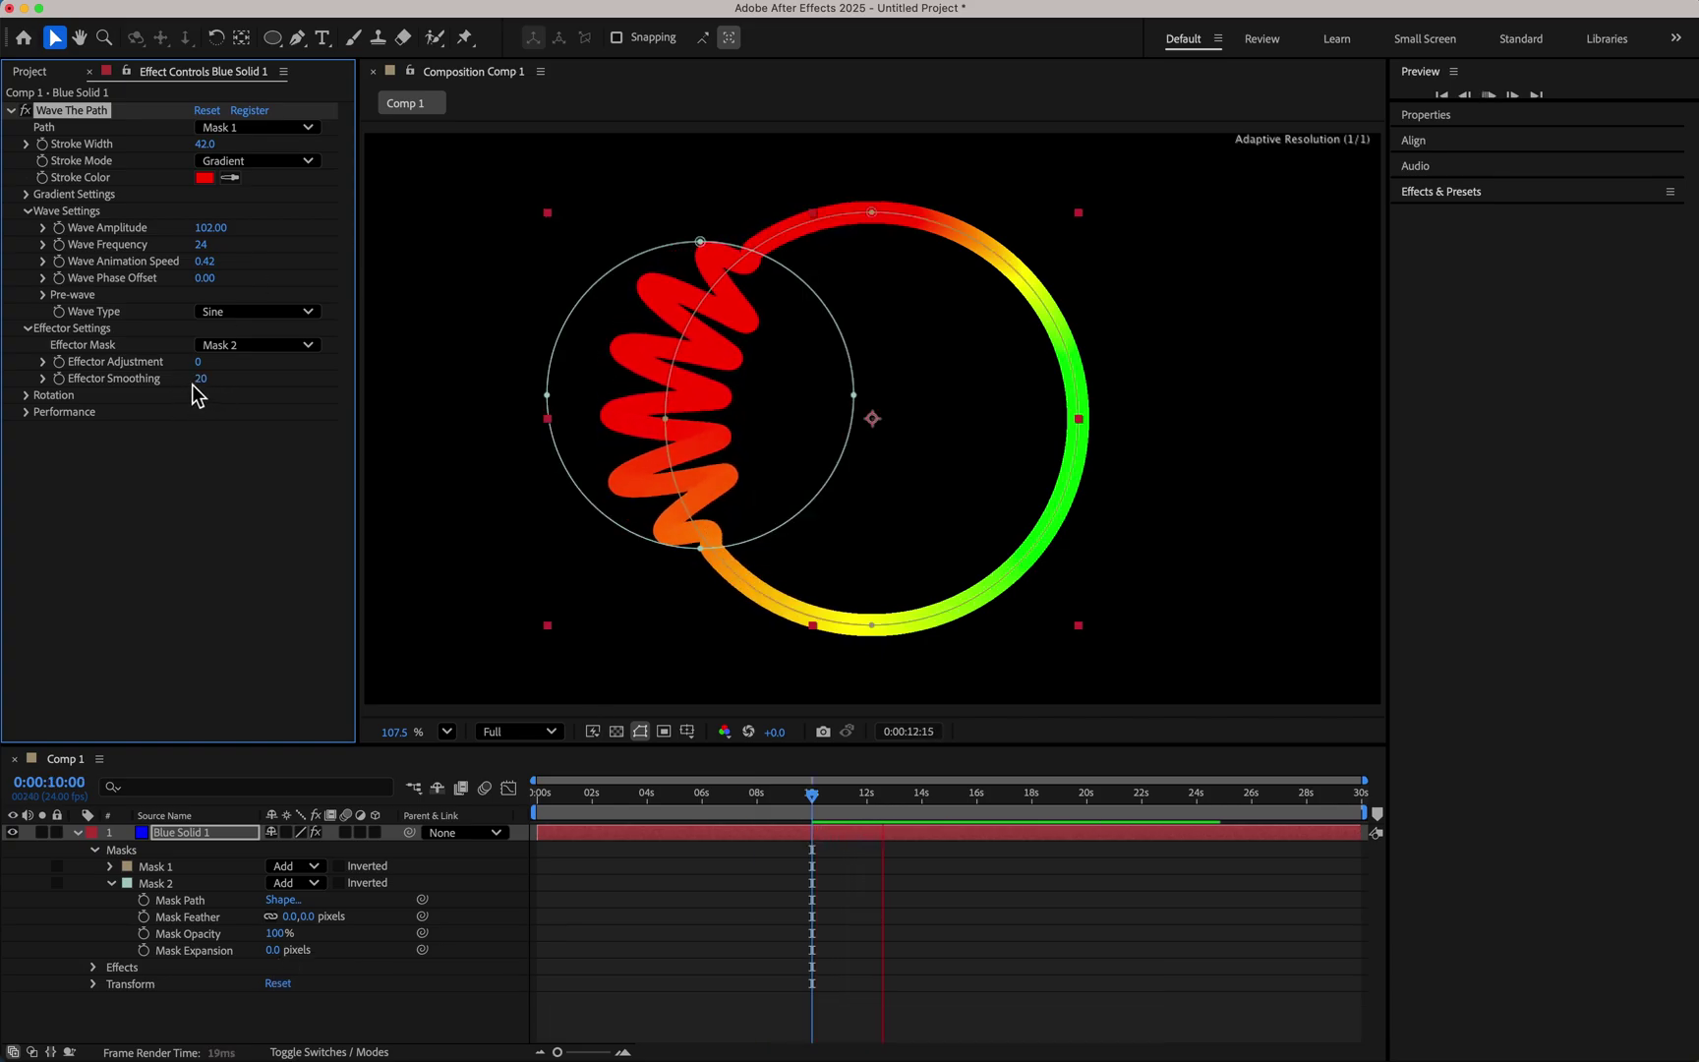
left_click(201, 379)
type("0")
key("Return")
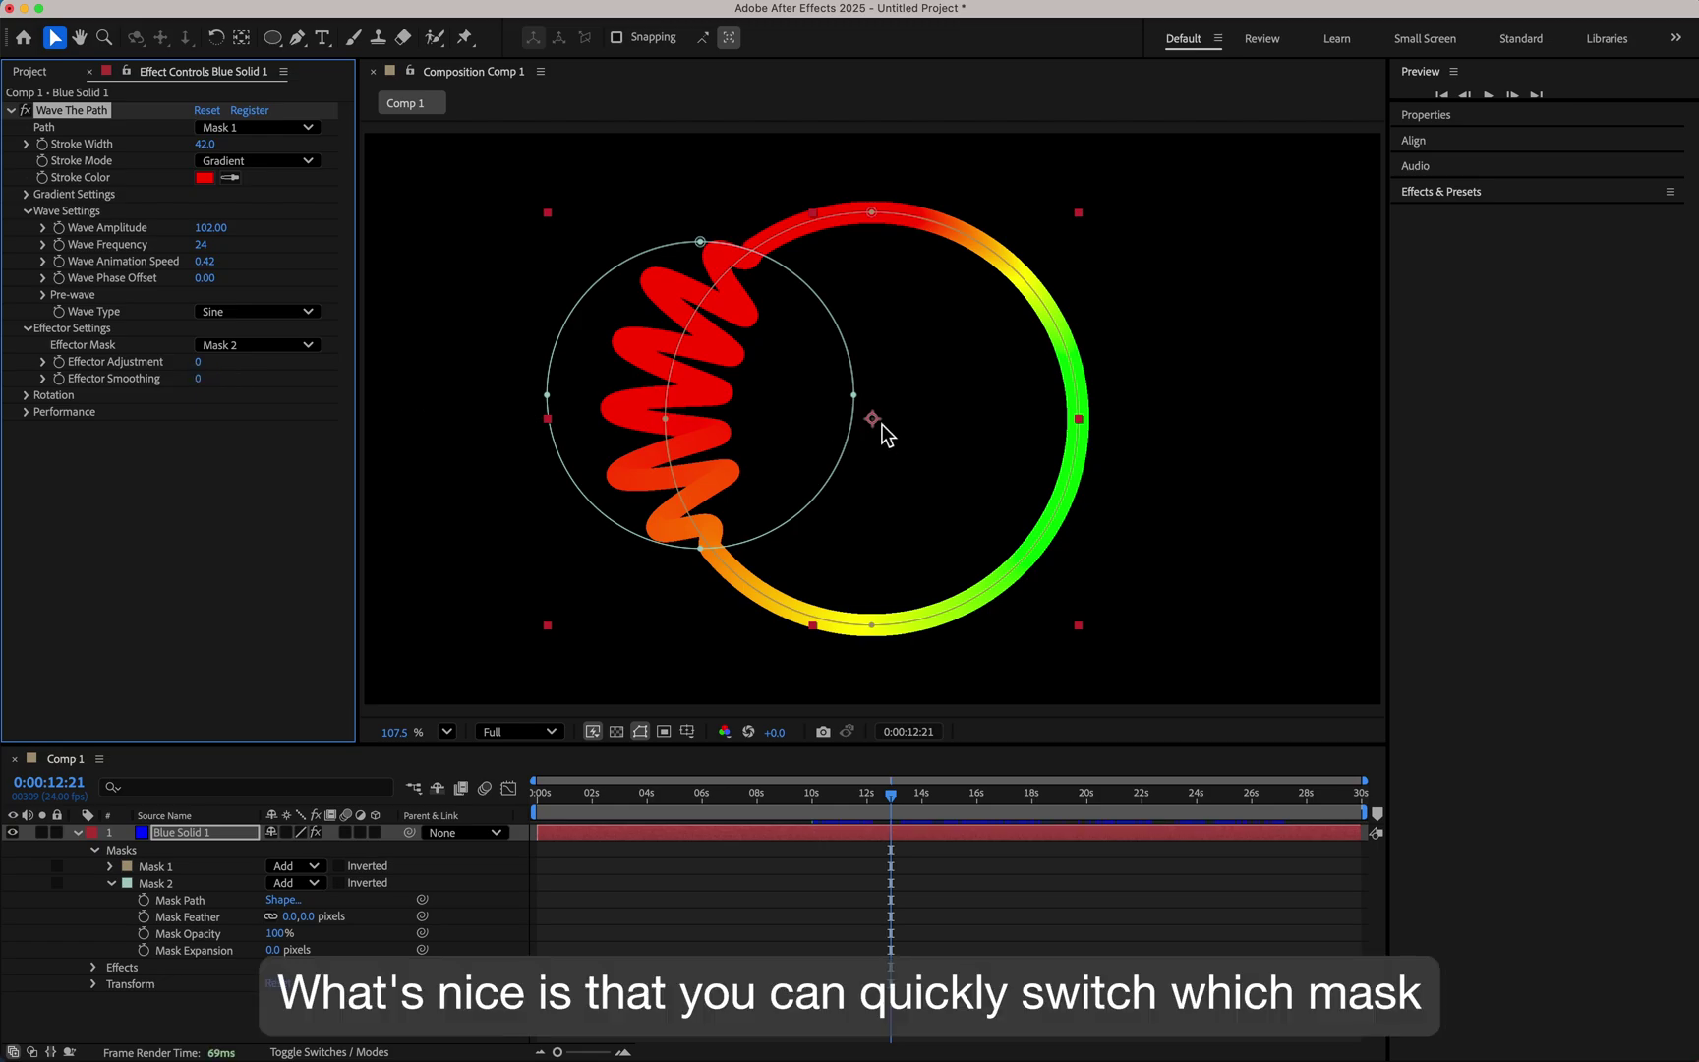
key("q")
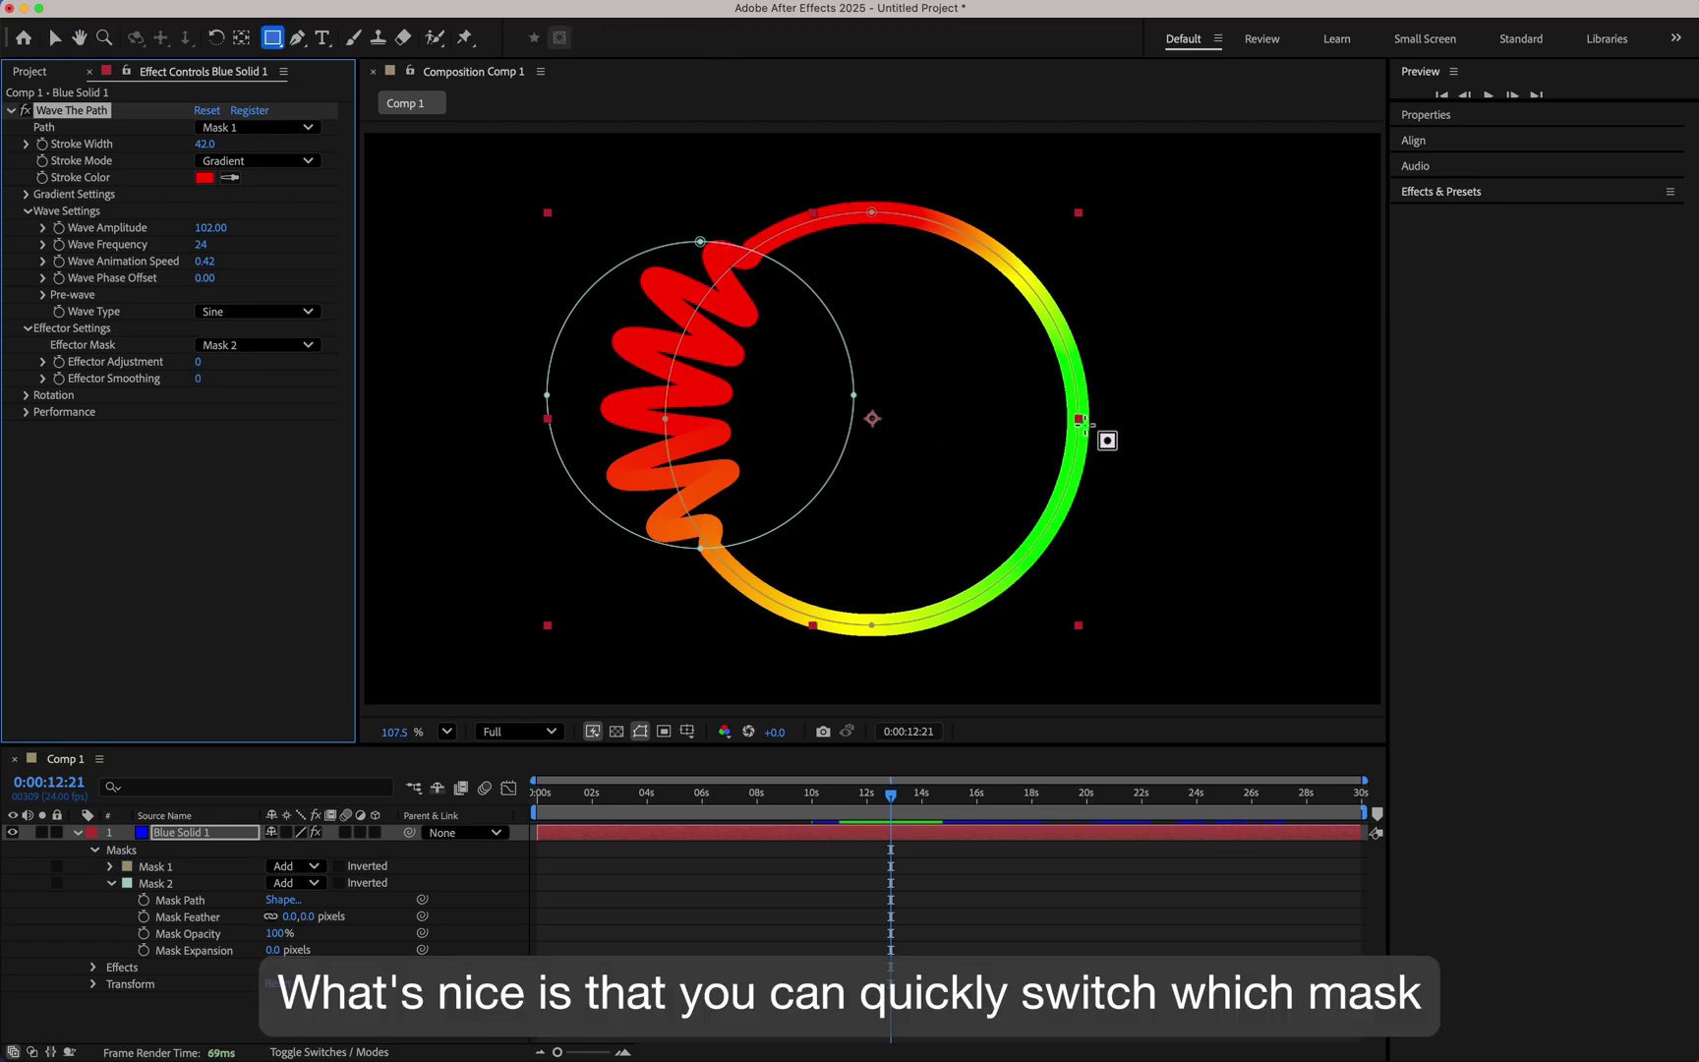
Draw square Mask 3 as the effector, then move, stretch and rotate it onto the ring.
left_click_drag(1081, 423, 945, 373)
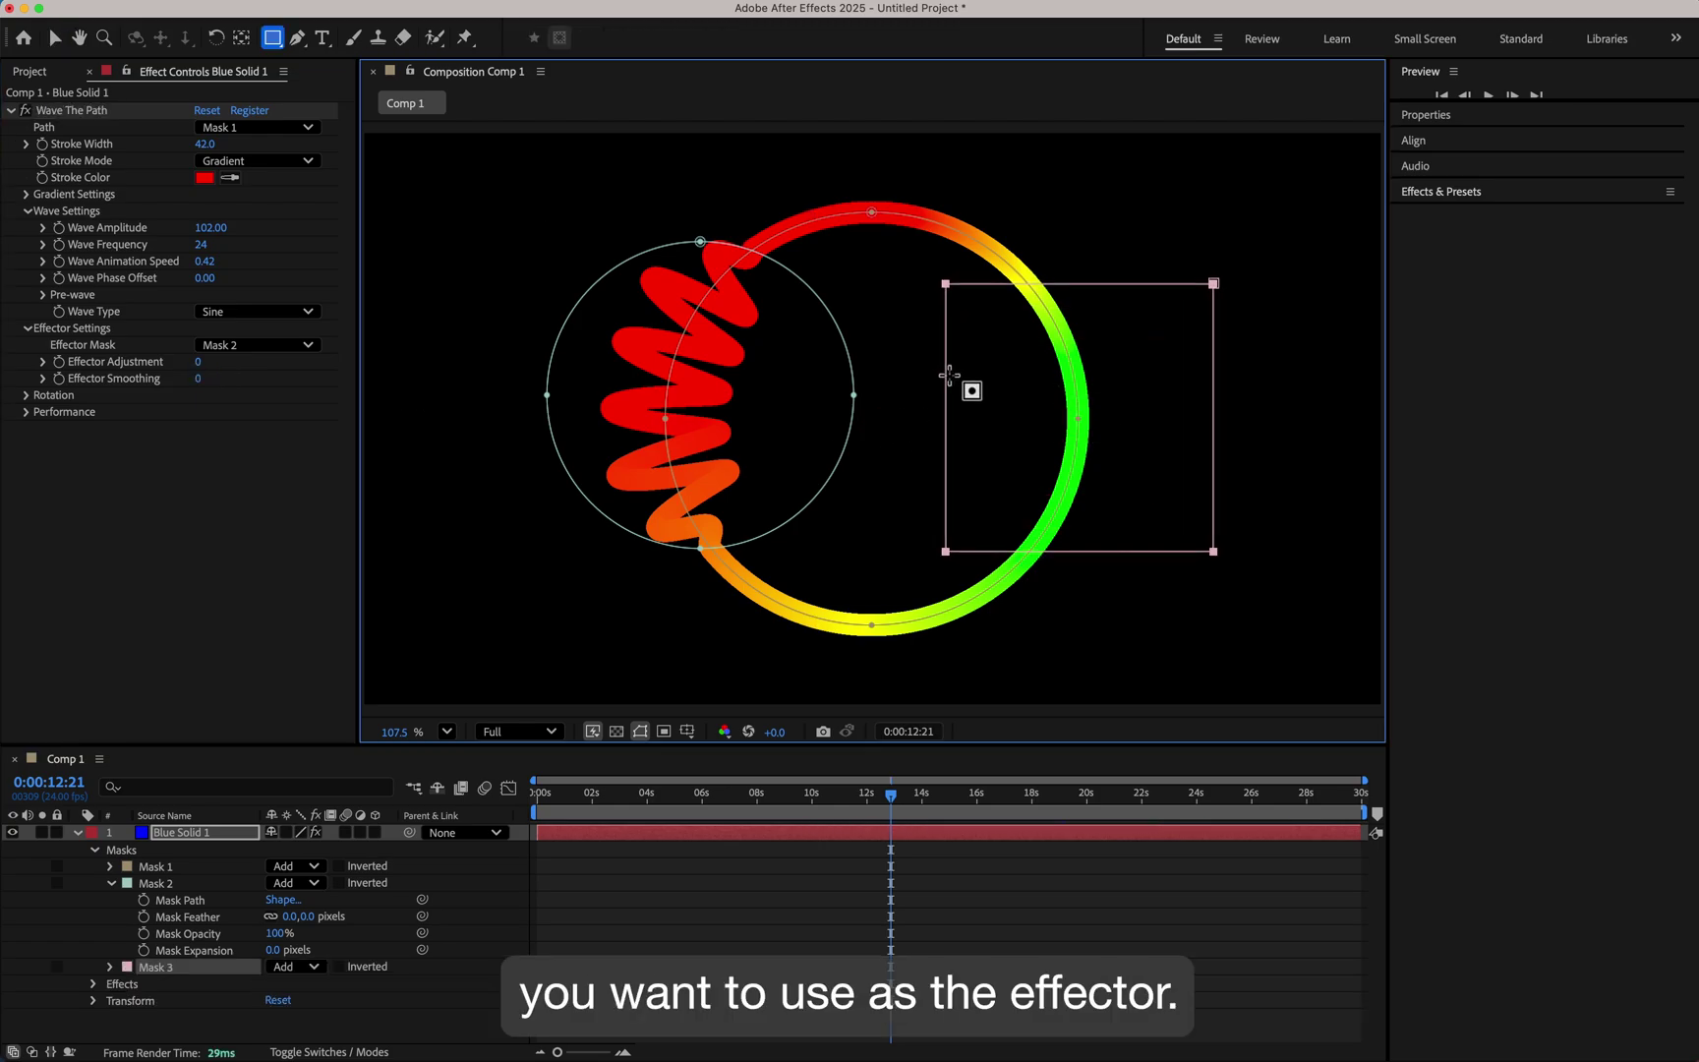
left_click(309, 346)
left_click(273, 447)
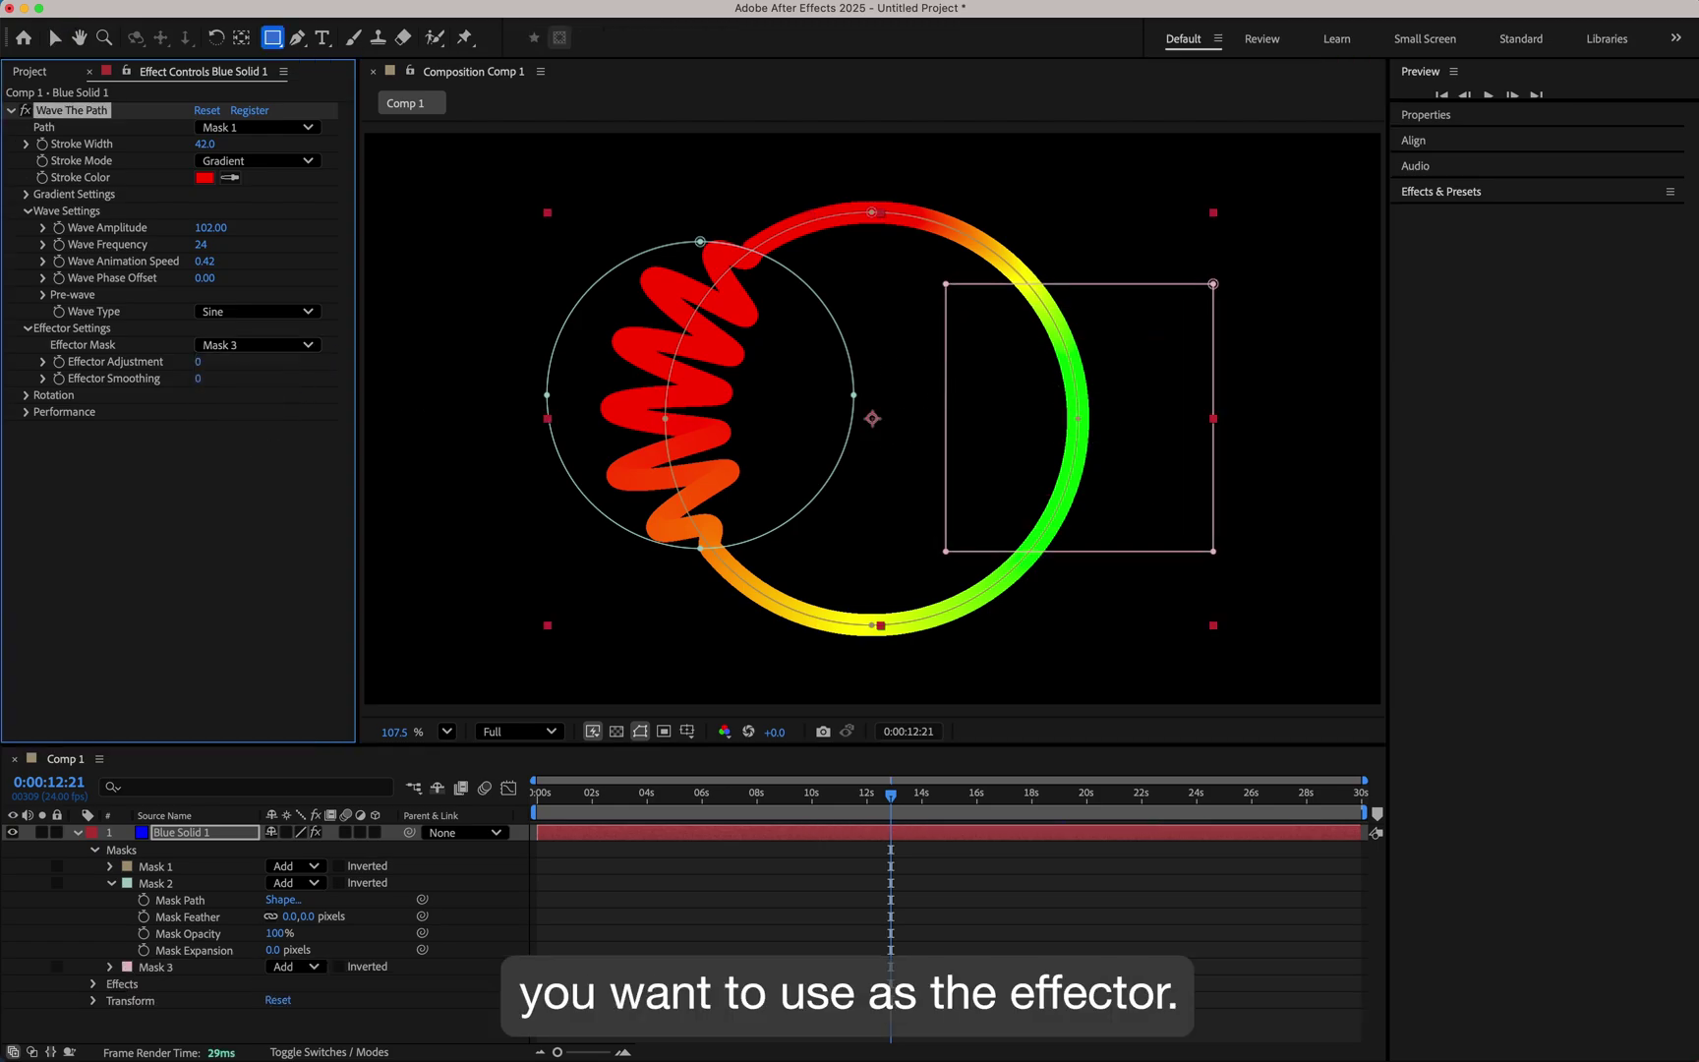
left_click(112, 967)
left_click(180, 983)
key("v")
mouse_move(1101, 437)
left_mouse_down()
mouse_move(1034, 427)
mouse_move(1022, 275)
mouse_move(714, 553)
mouse_move(1096, 450)
mouse_move(1087, 406)
left_mouse_up()
left_click_drag(1069, 528, 1087, 580)
left_click_drag(962, 286, 1072, 294)
mouse_move(1031, 174)
left_mouse_down()
mouse_move(1044, 275)
mouse_move(1028, 197)
left_mouse_up()
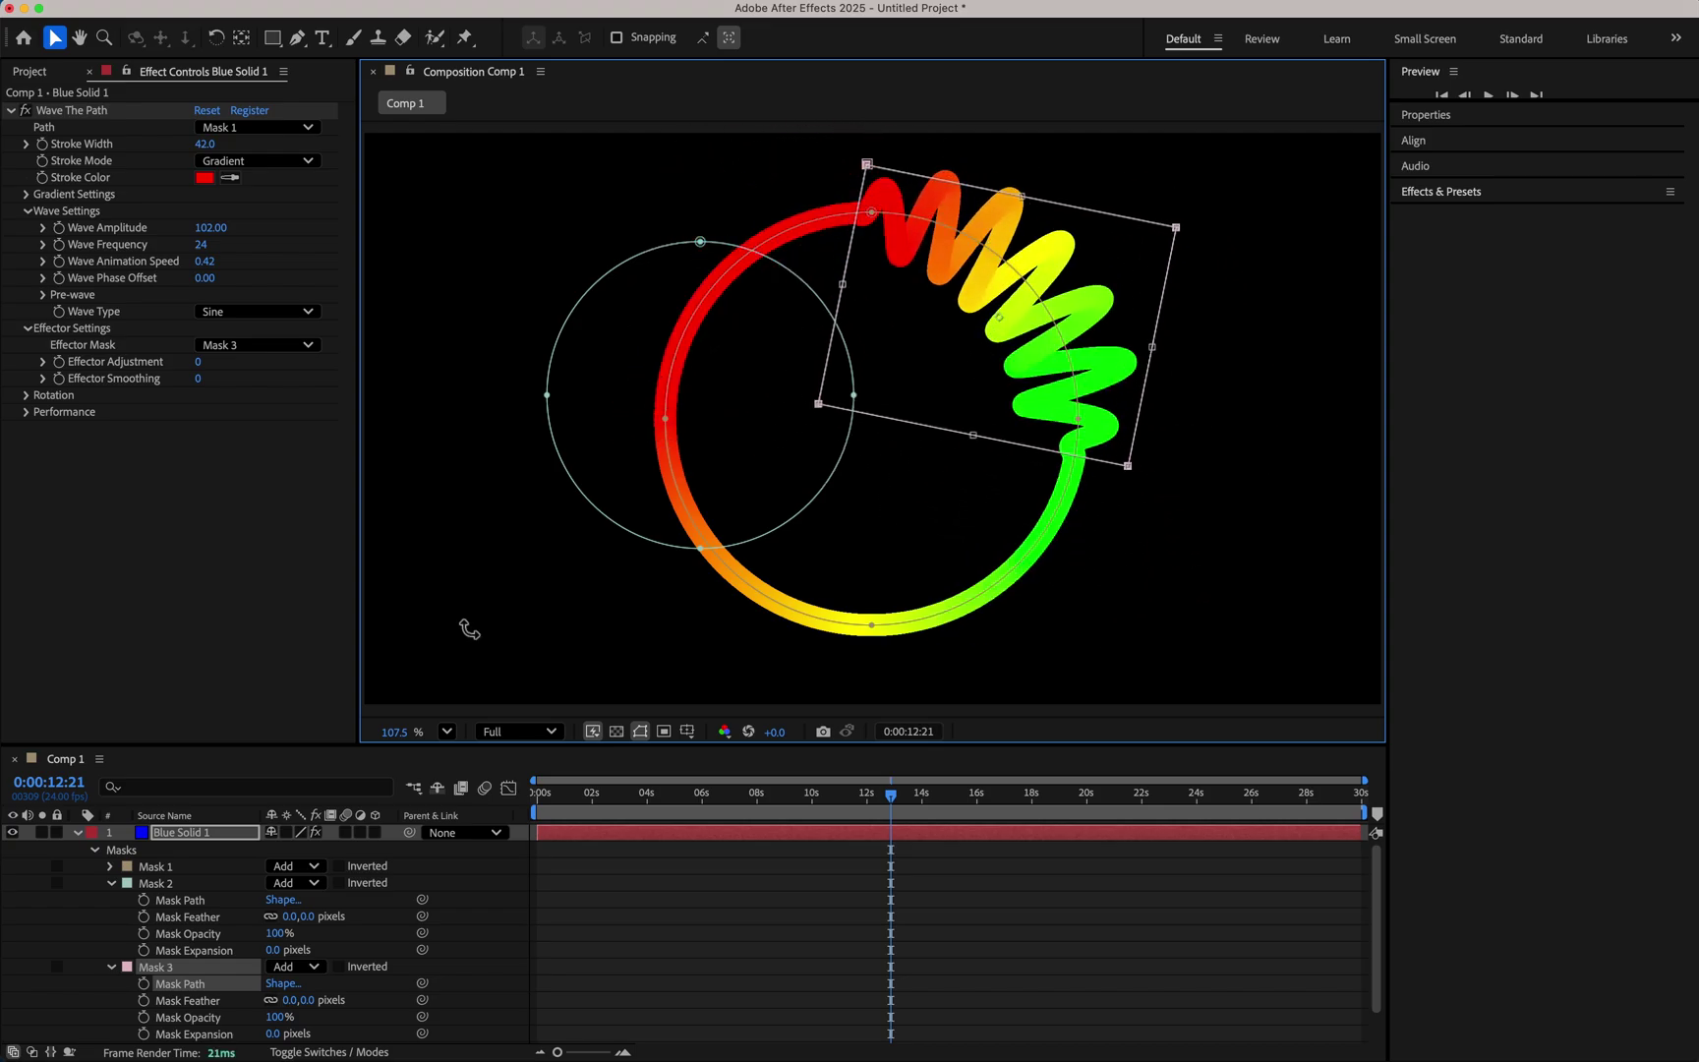
Draw pentagon Mask 4 as the effector and reshape its top and right corners.
left_click(223, 827)
key("q")
key("q")
key("q")
key("q")
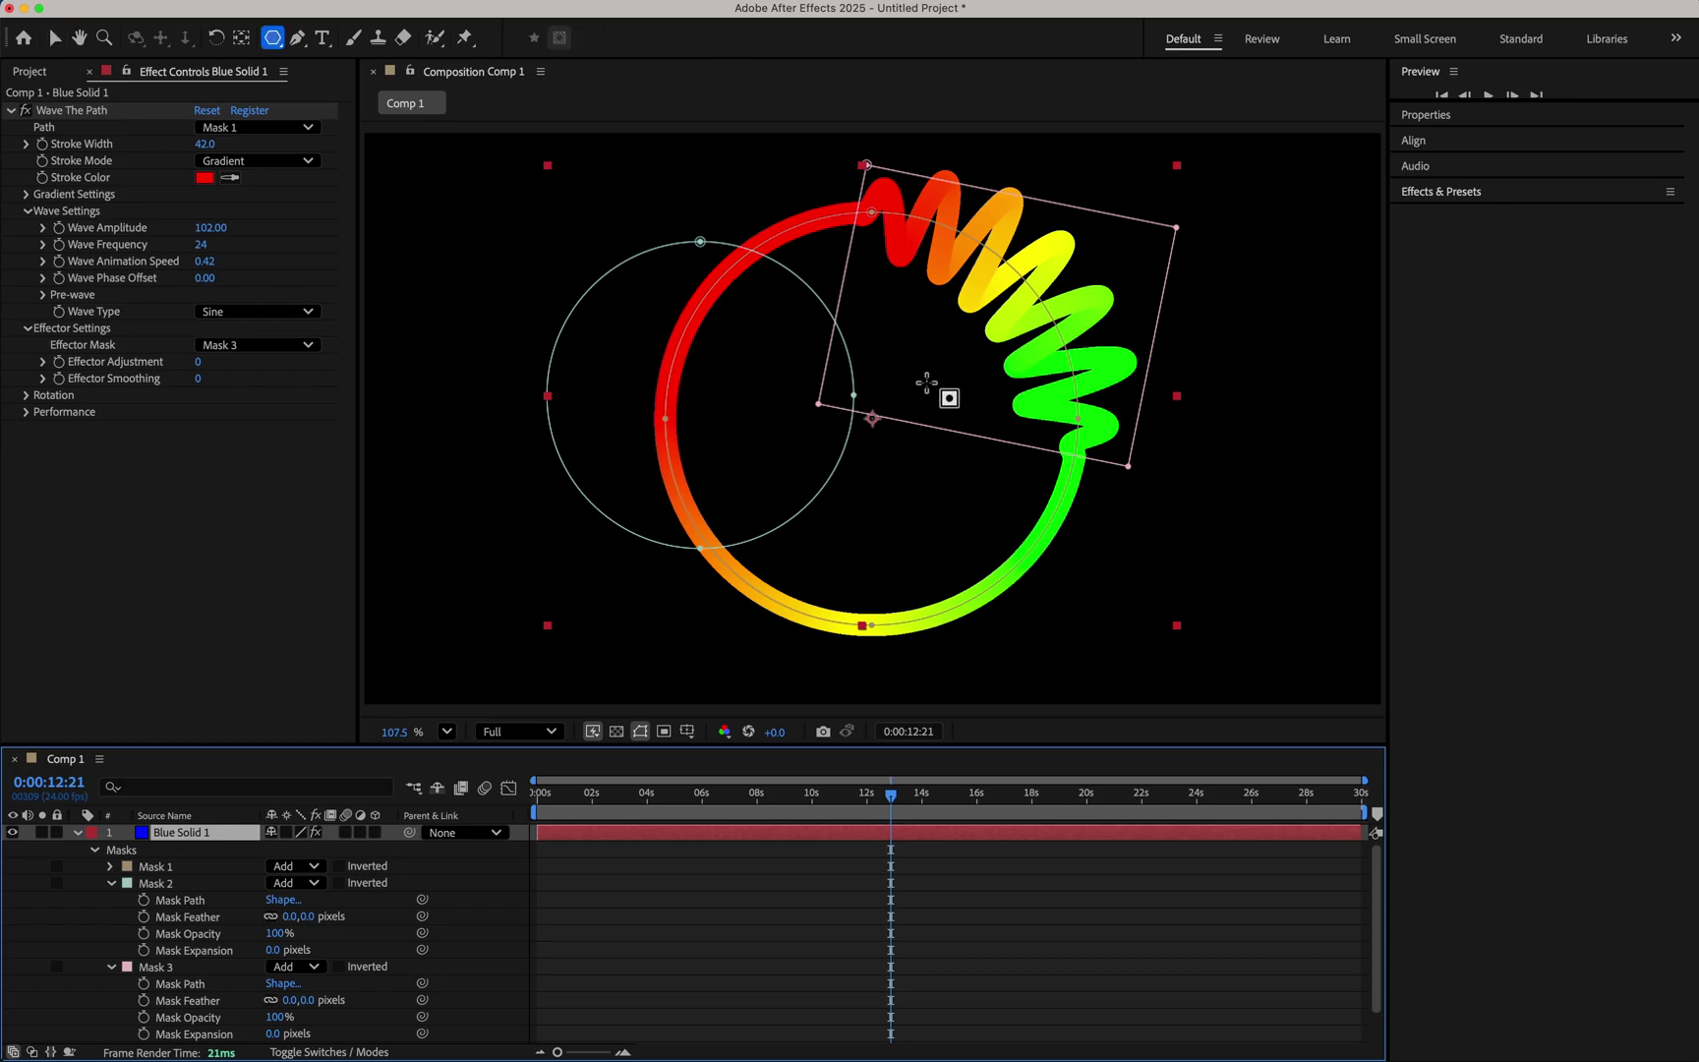
mouse_move(1070, 481)
left_mouse_down()
mouse_move(945, 460)
mouse_move(959, 472)
left_mouse_up()
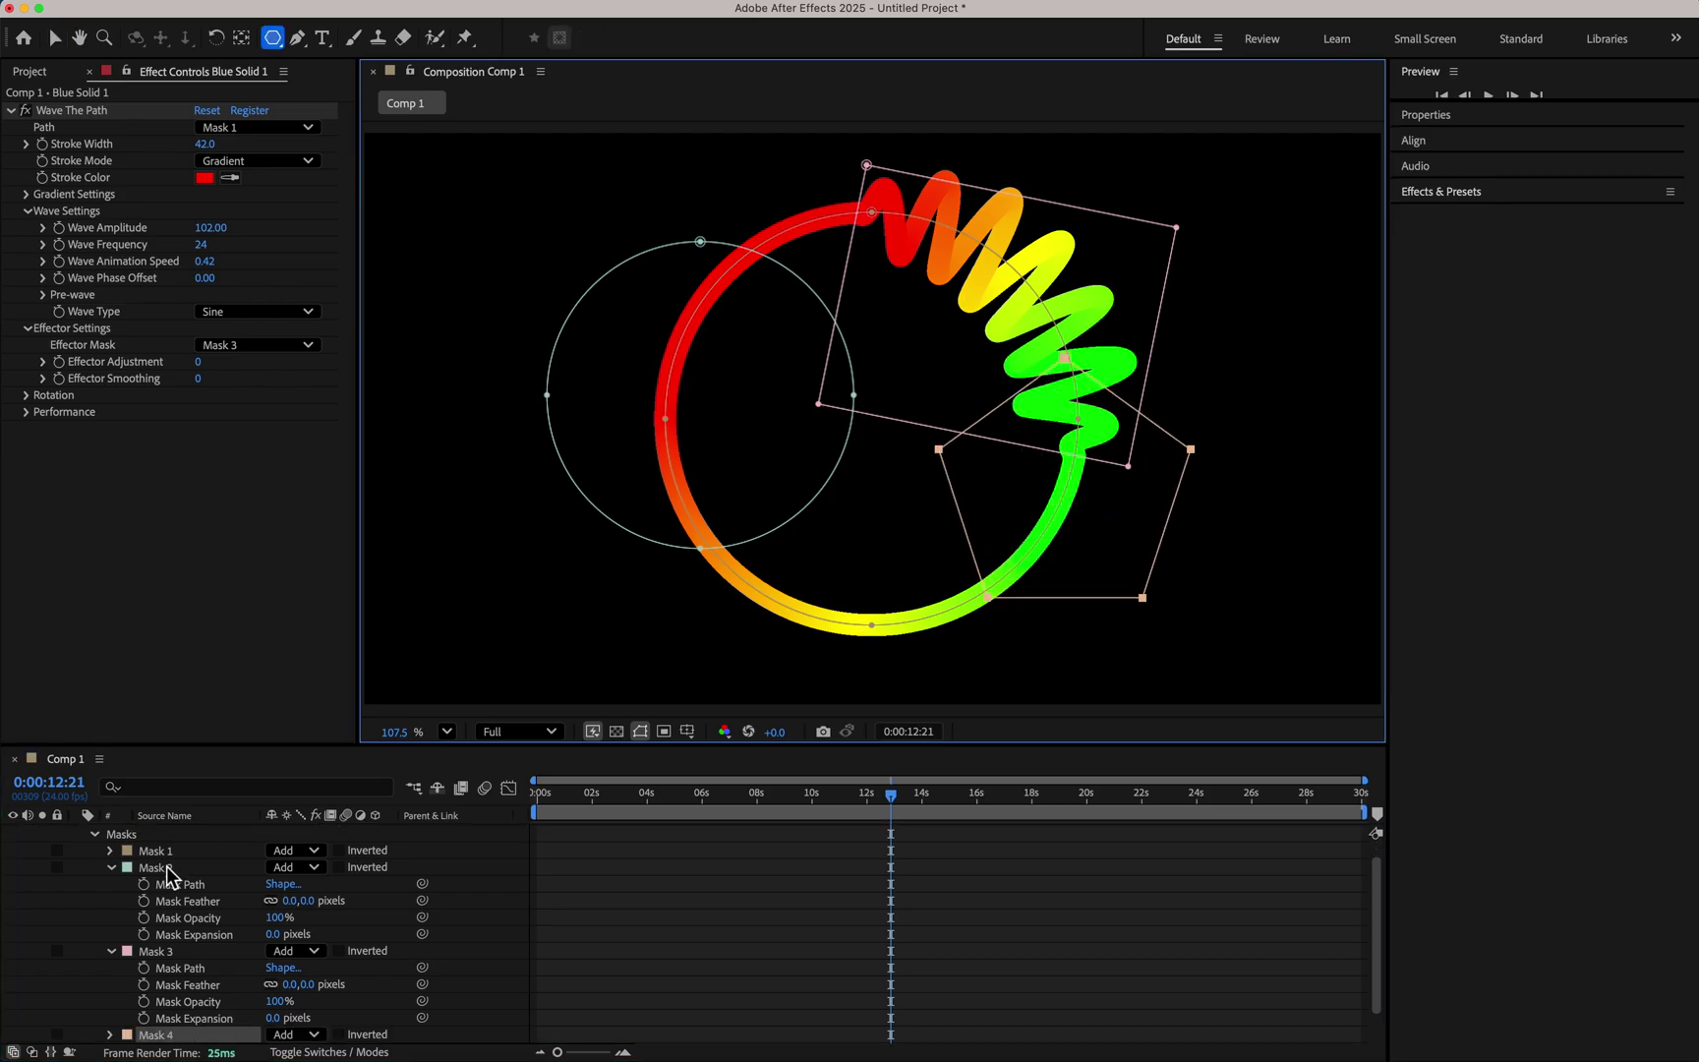
left_click(245, 342)
left_click(254, 469)
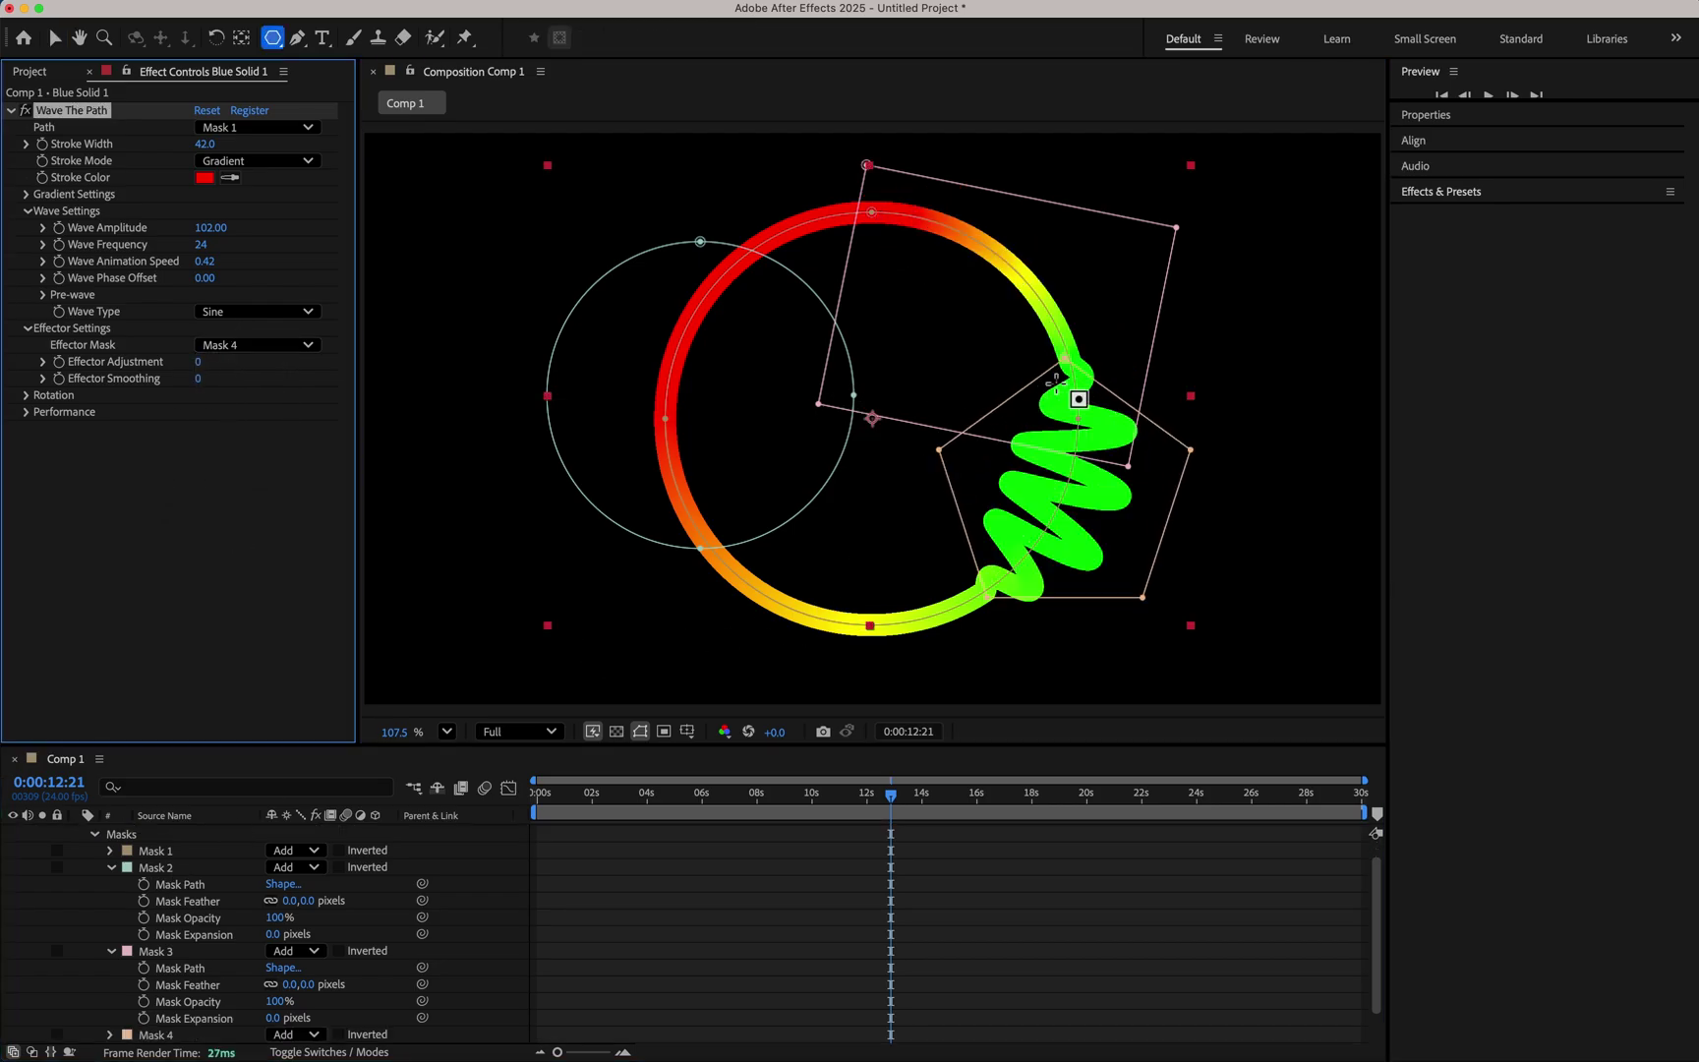
key("v")
left_click_drag(1064, 362, 1037, 219)
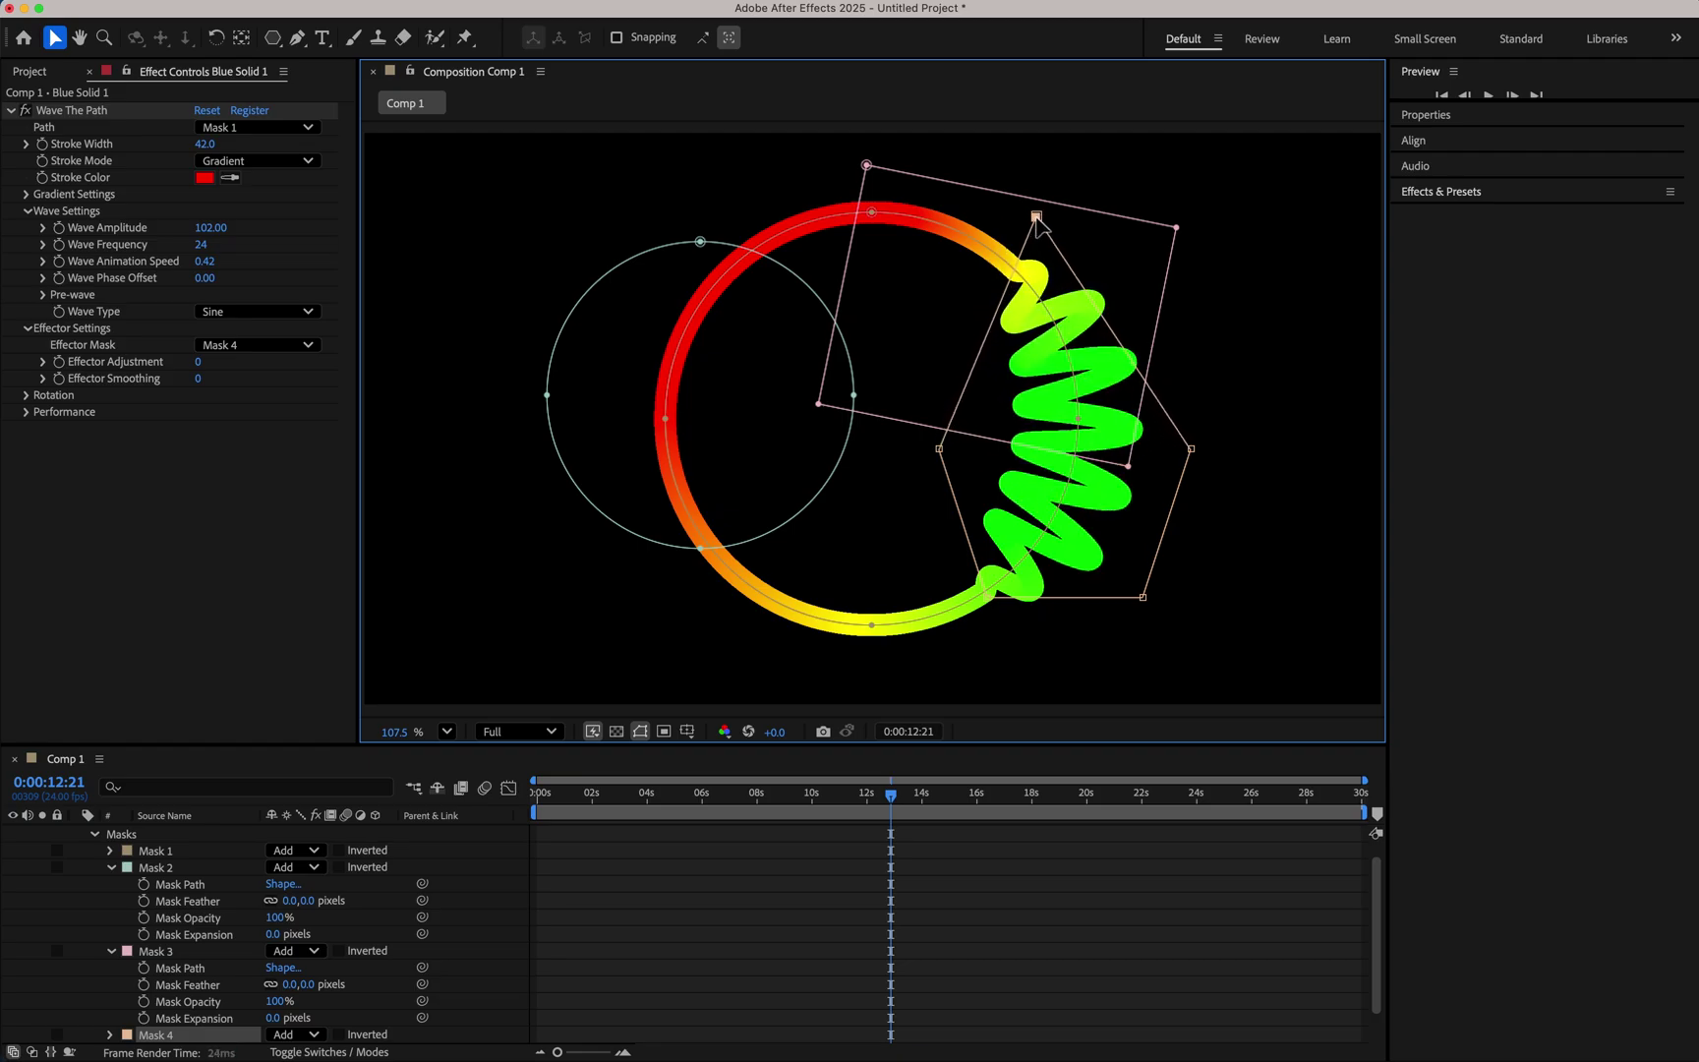
left_click_drag(1192, 449, 1227, 461)
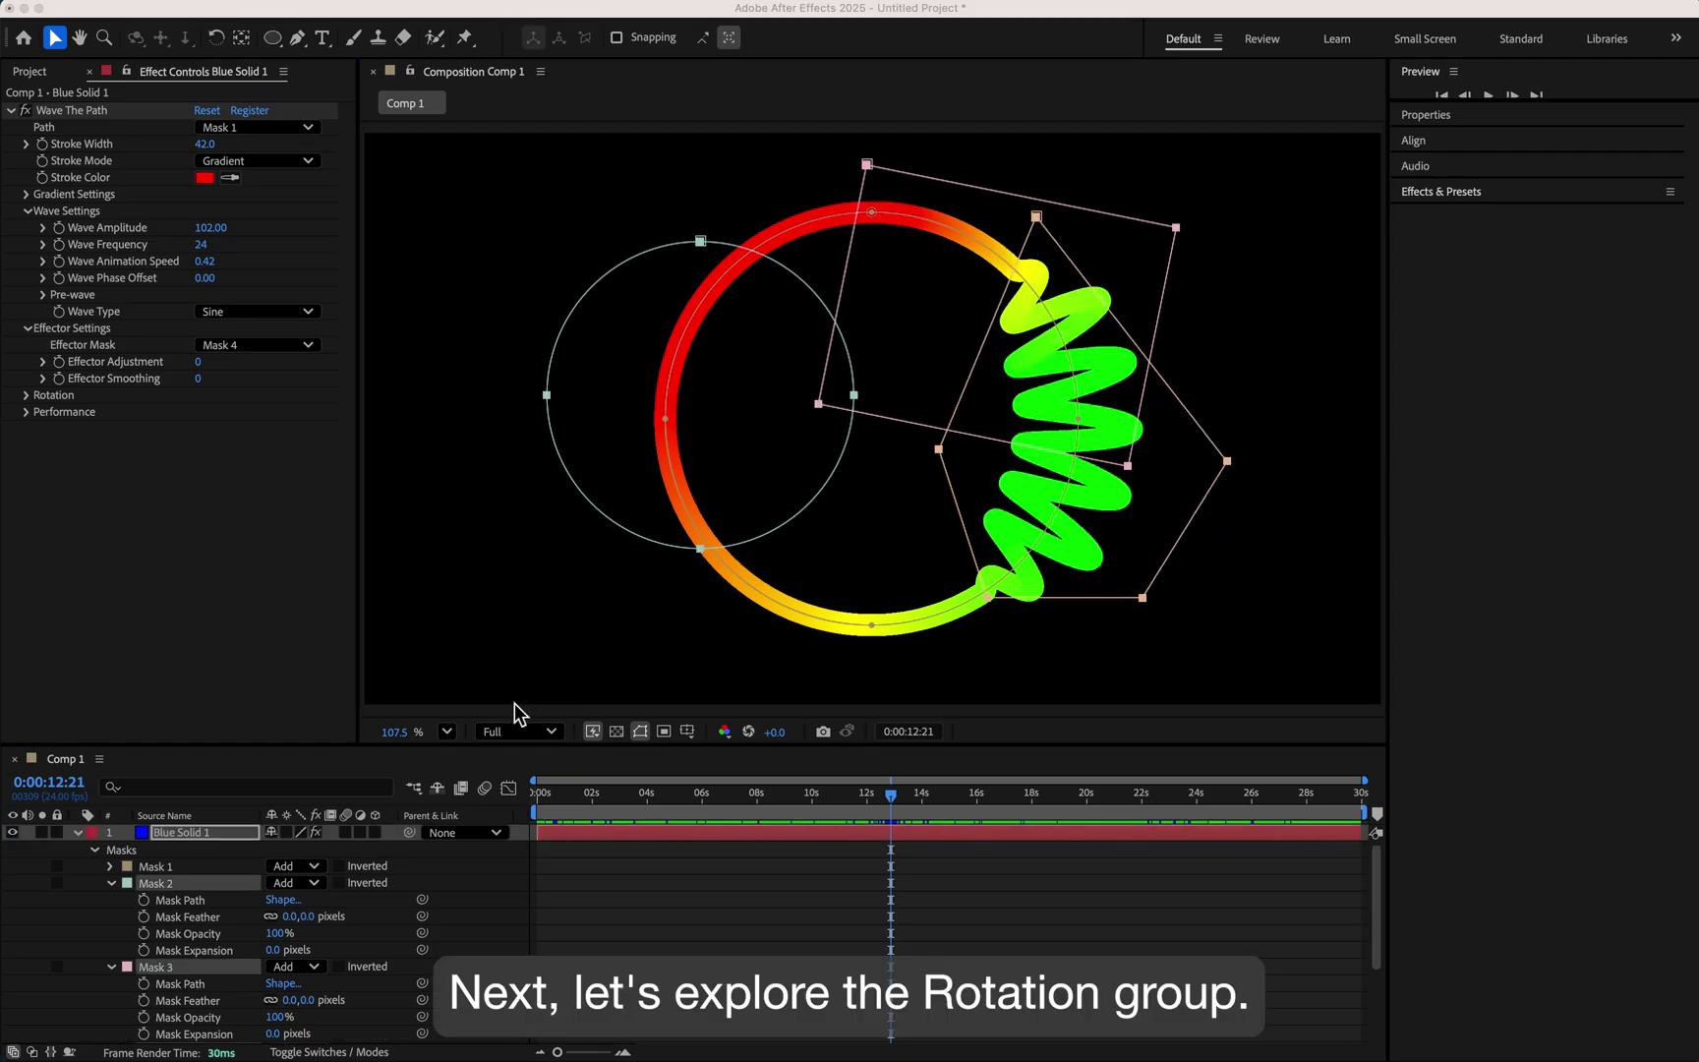
Delete Masks 2, 3 and 4 so the whole ring waves.
left_click(114, 884)
left_click(111, 881)
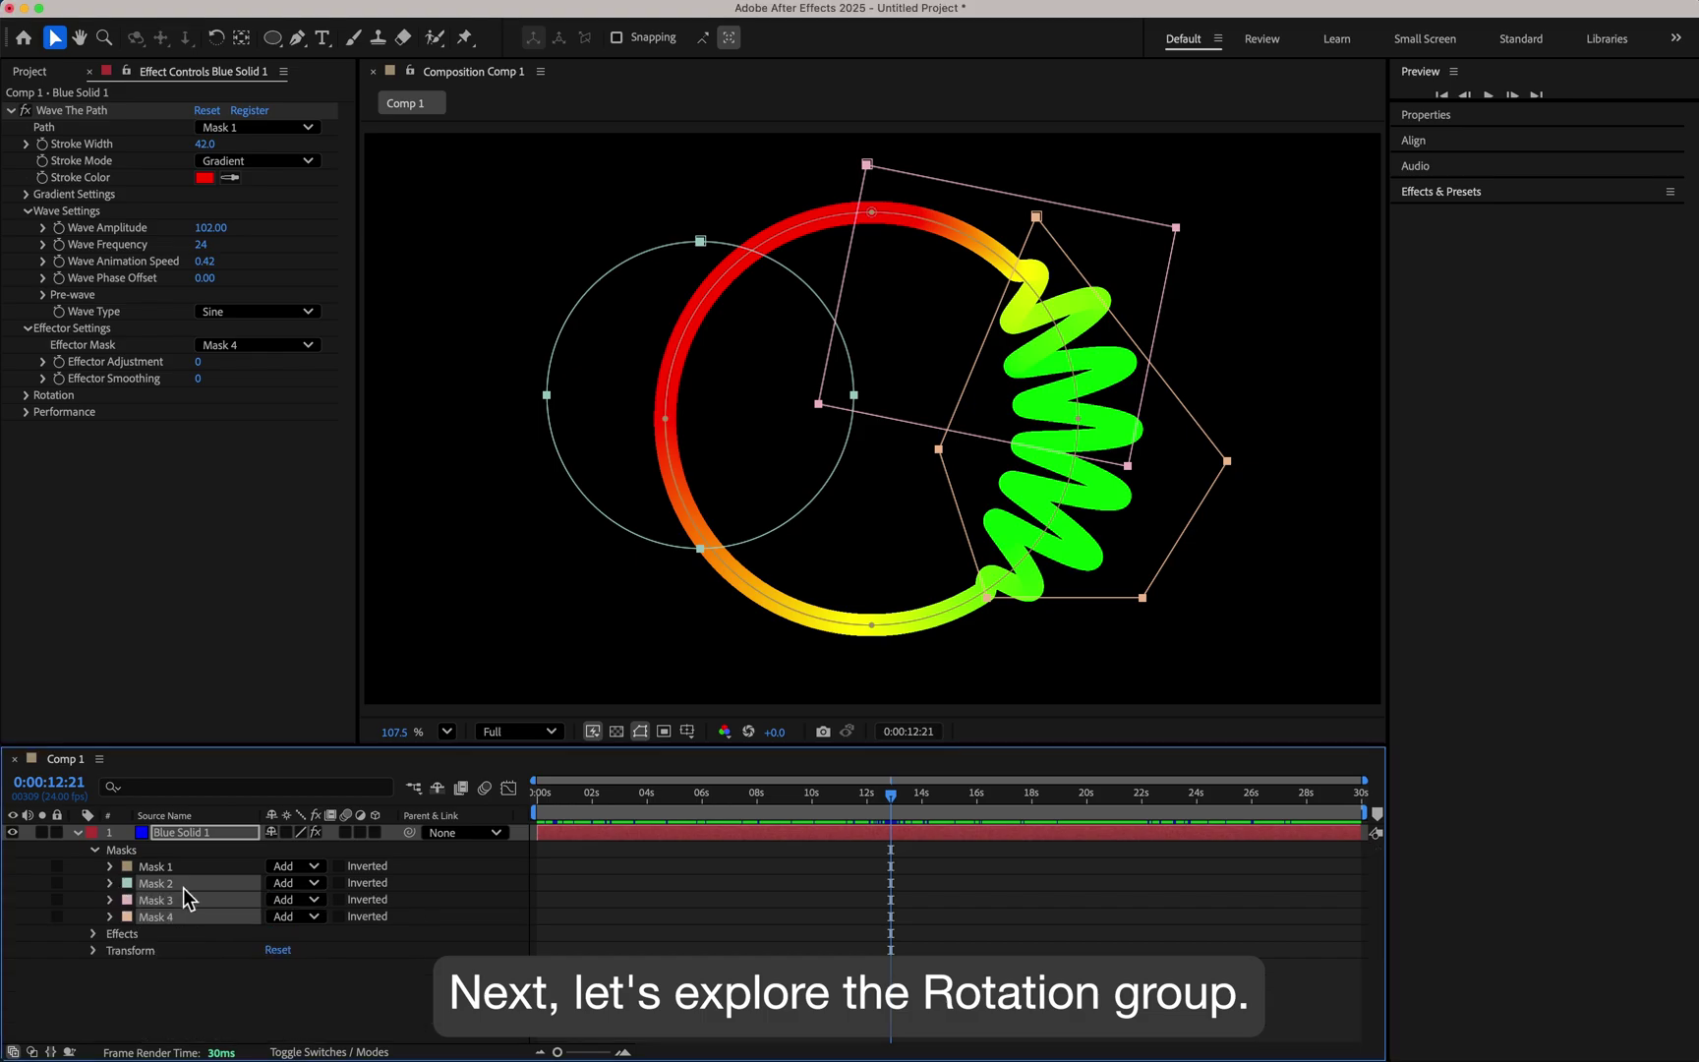
key("Delete")
Tilt the ring with X rotation 108°, adjust Y rotation and Wave Direction, and set Zoom to 115.
left_click(27, 395)
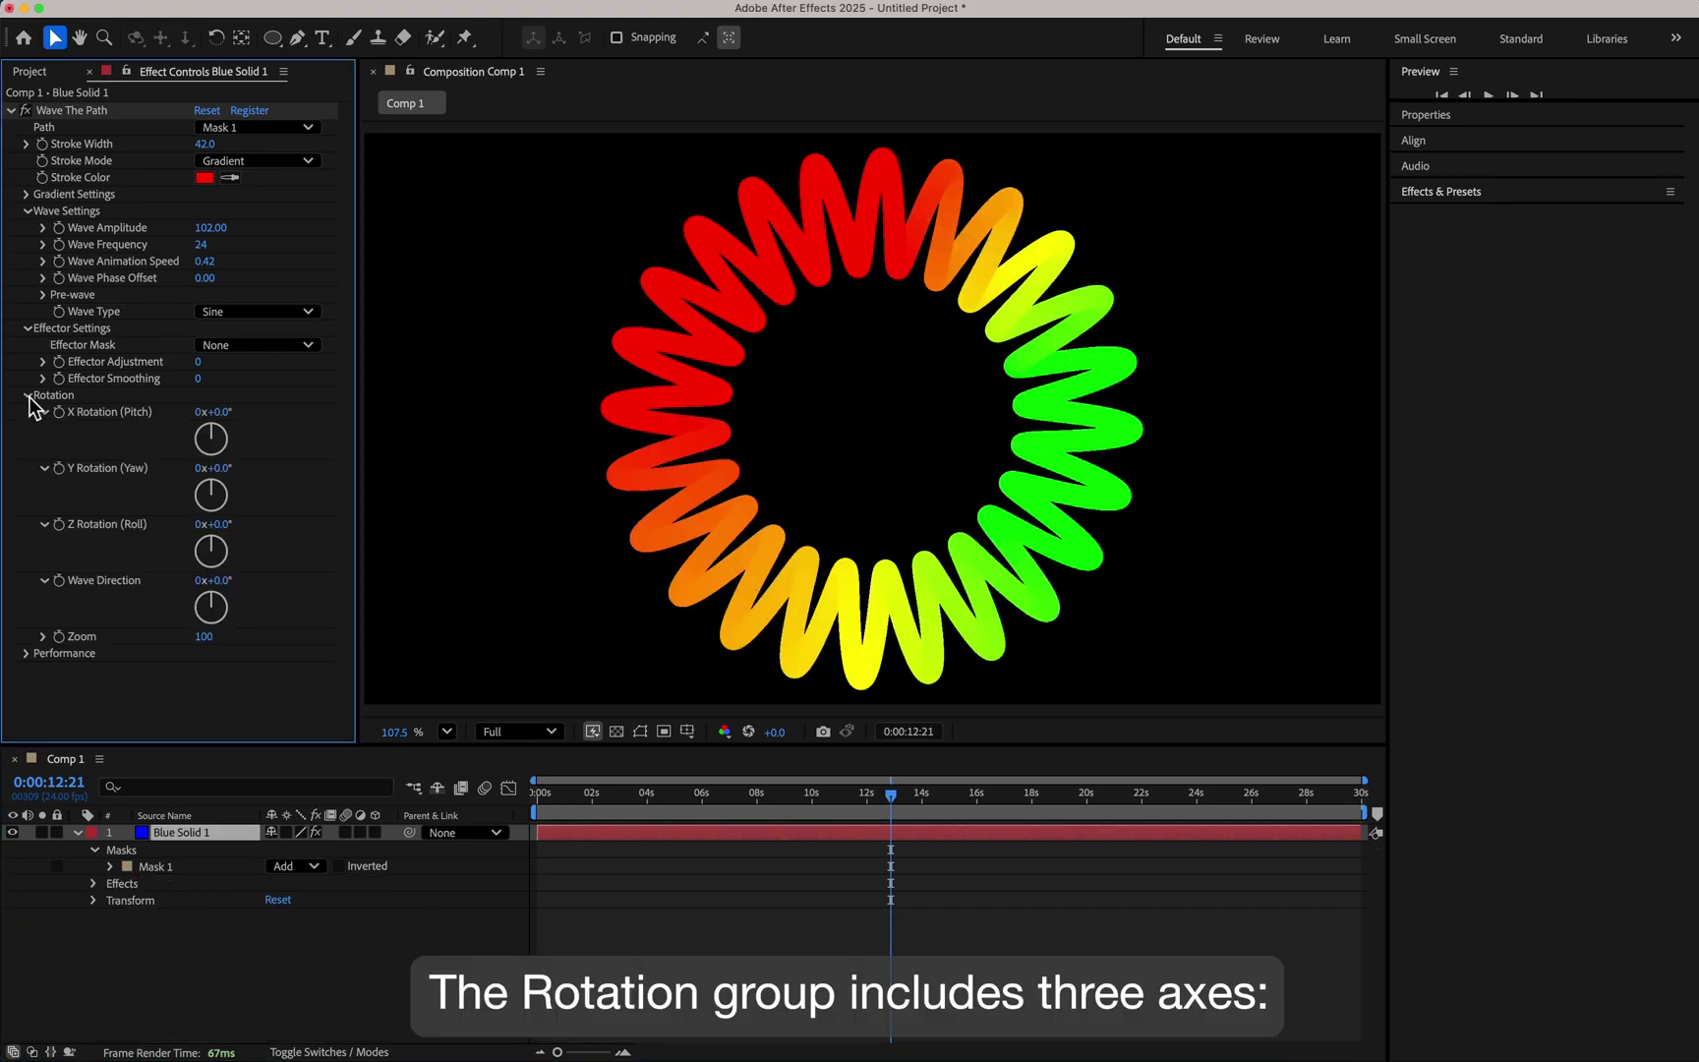
left_click_drag(214, 429, 216, 542)
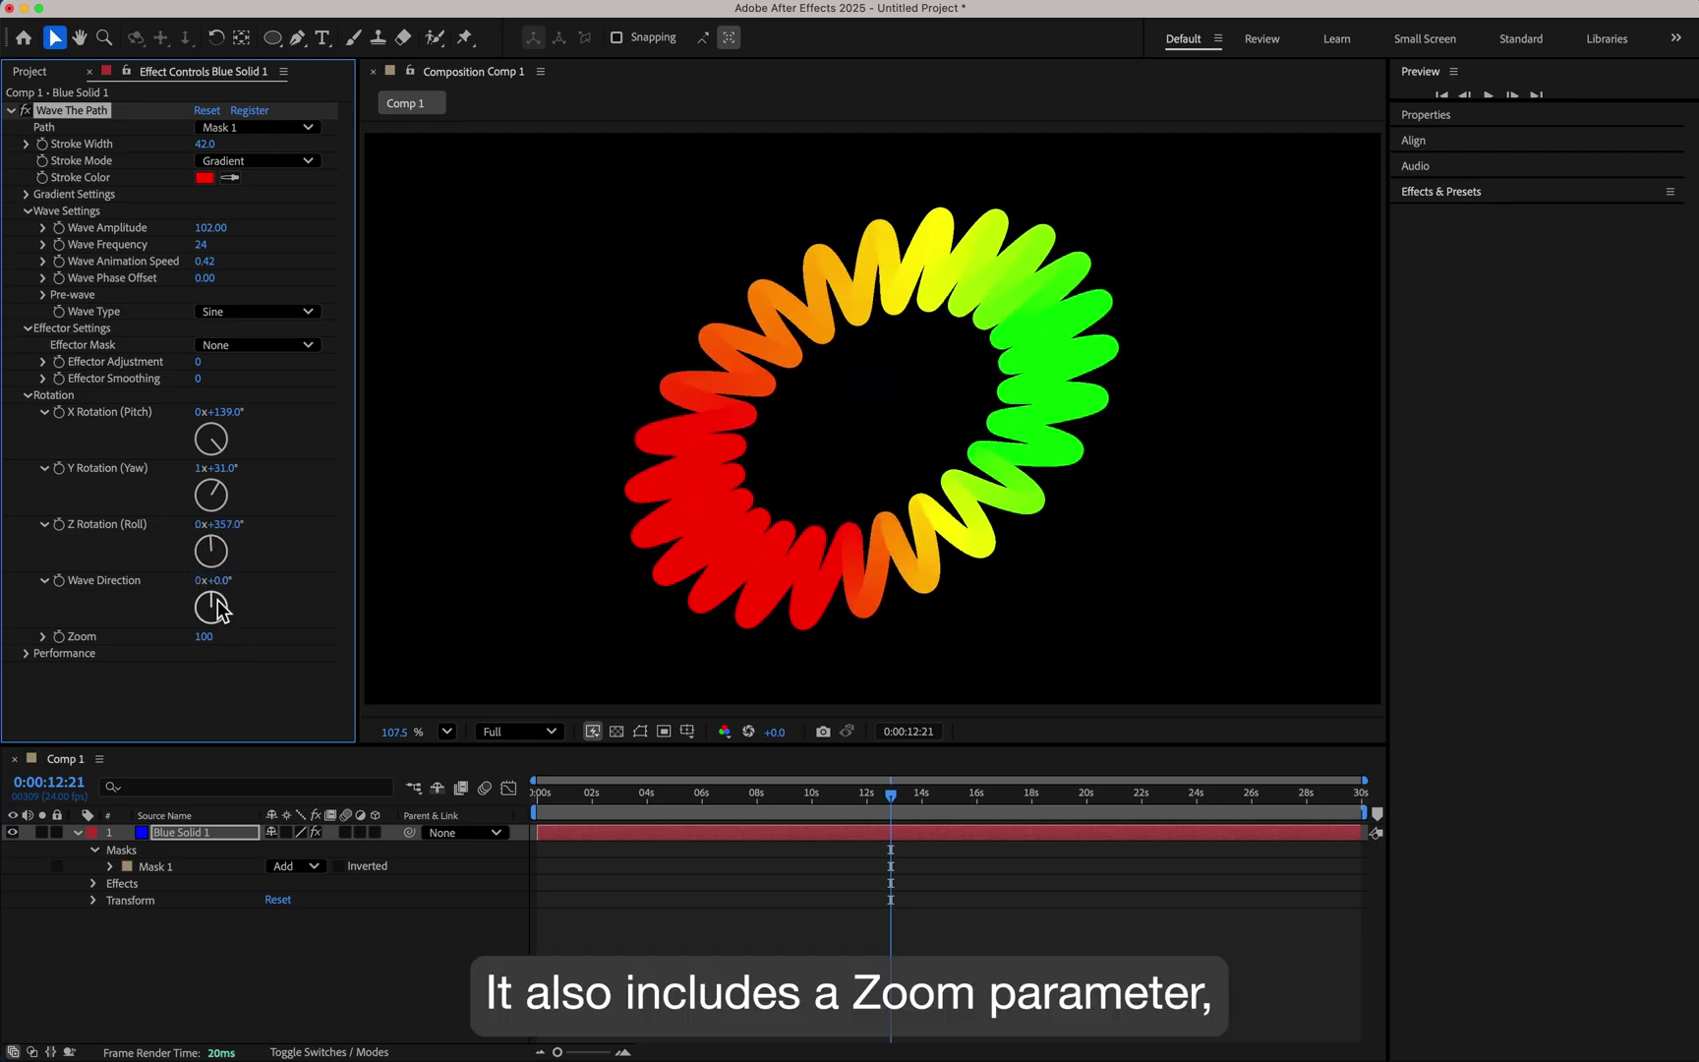
left_click_drag(208, 644, 250, 668)
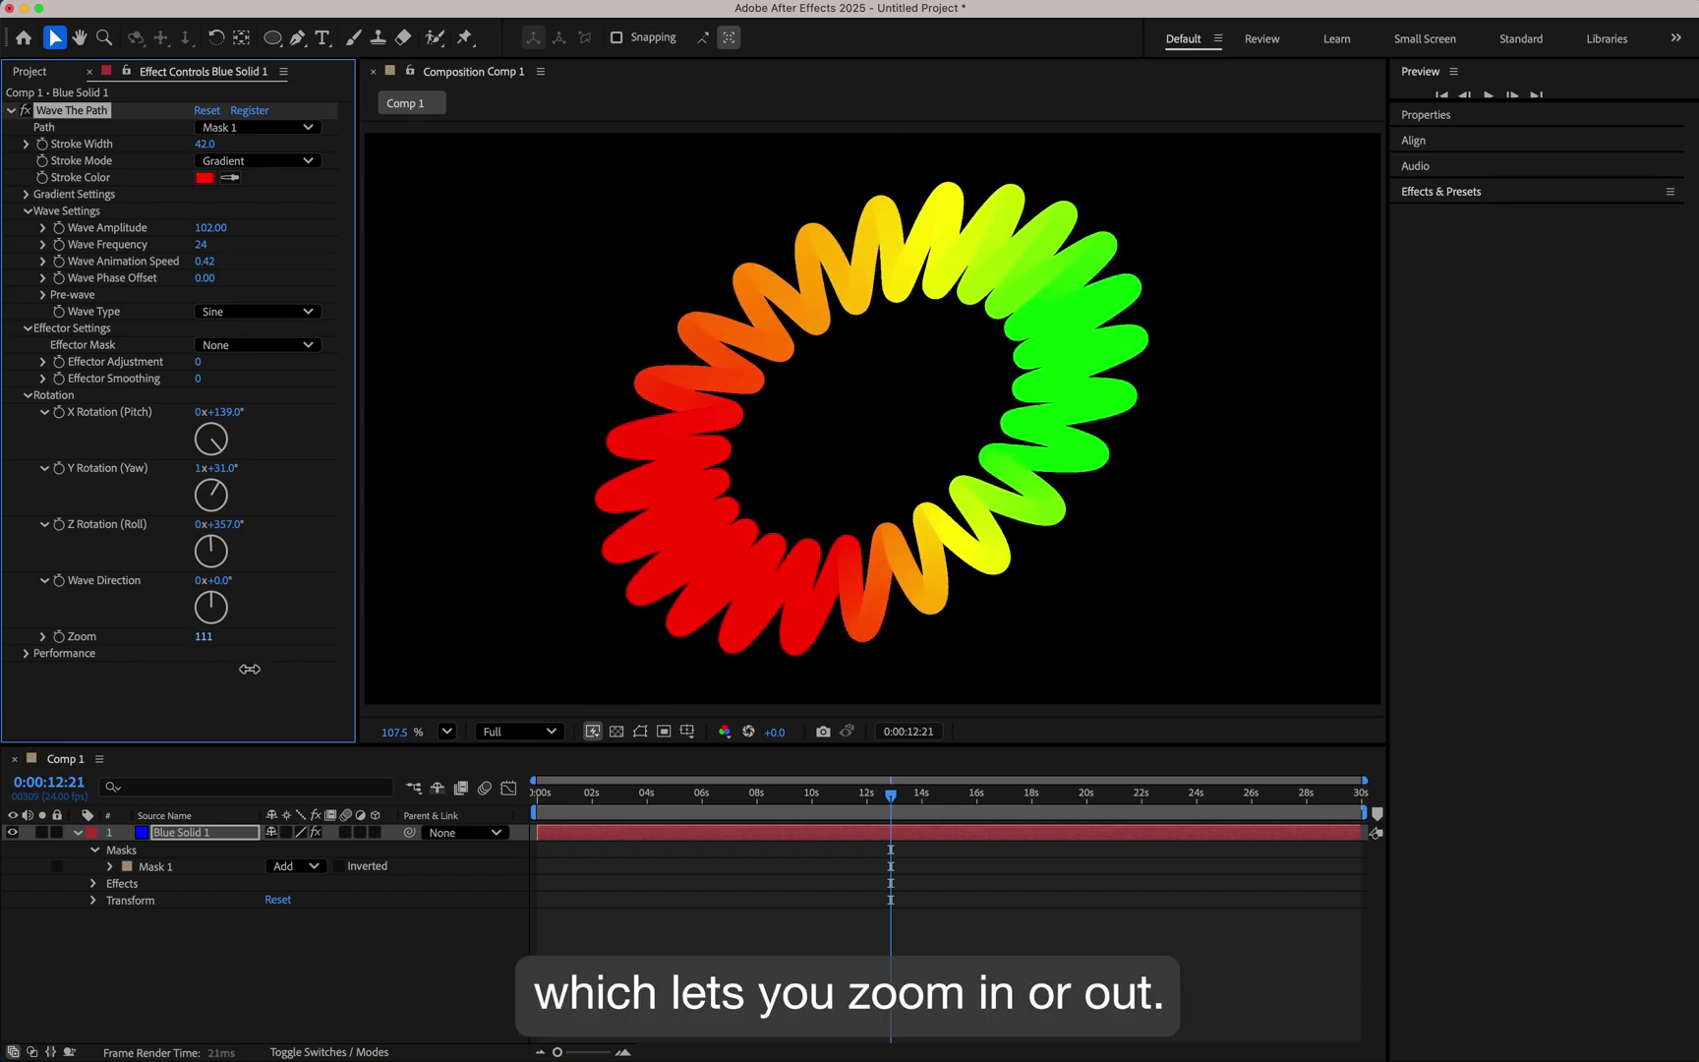
mouse_move(224, 596)
left_mouse_down()
mouse_move(205, 649)
mouse_move(209, 590)
mouse_move(236, 590)
mouse_move(251, 627)
mouse_move(210, 647)
mouse_move(192, 609)
mouse_move(210, 590)
mouse_move(230, 607)
left_mouse_up()
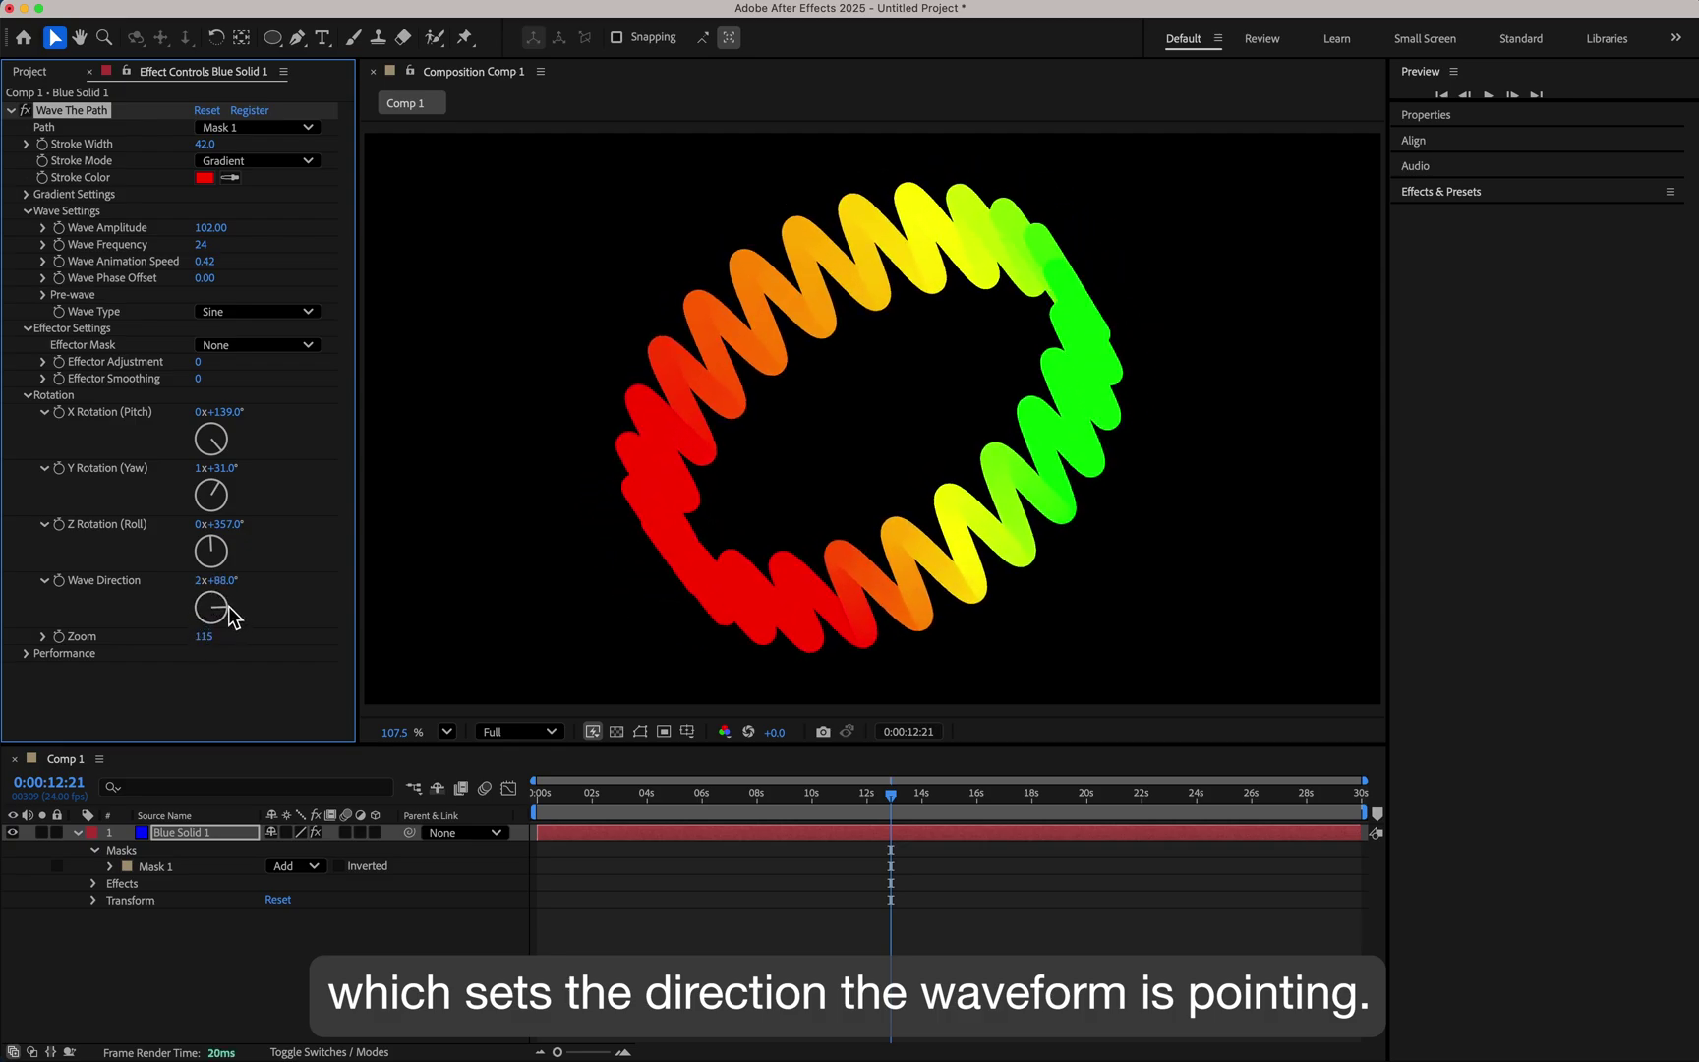
left_click_drag(216, 447, 232, 445)
left_click_drag(216, 484, 221, 497)
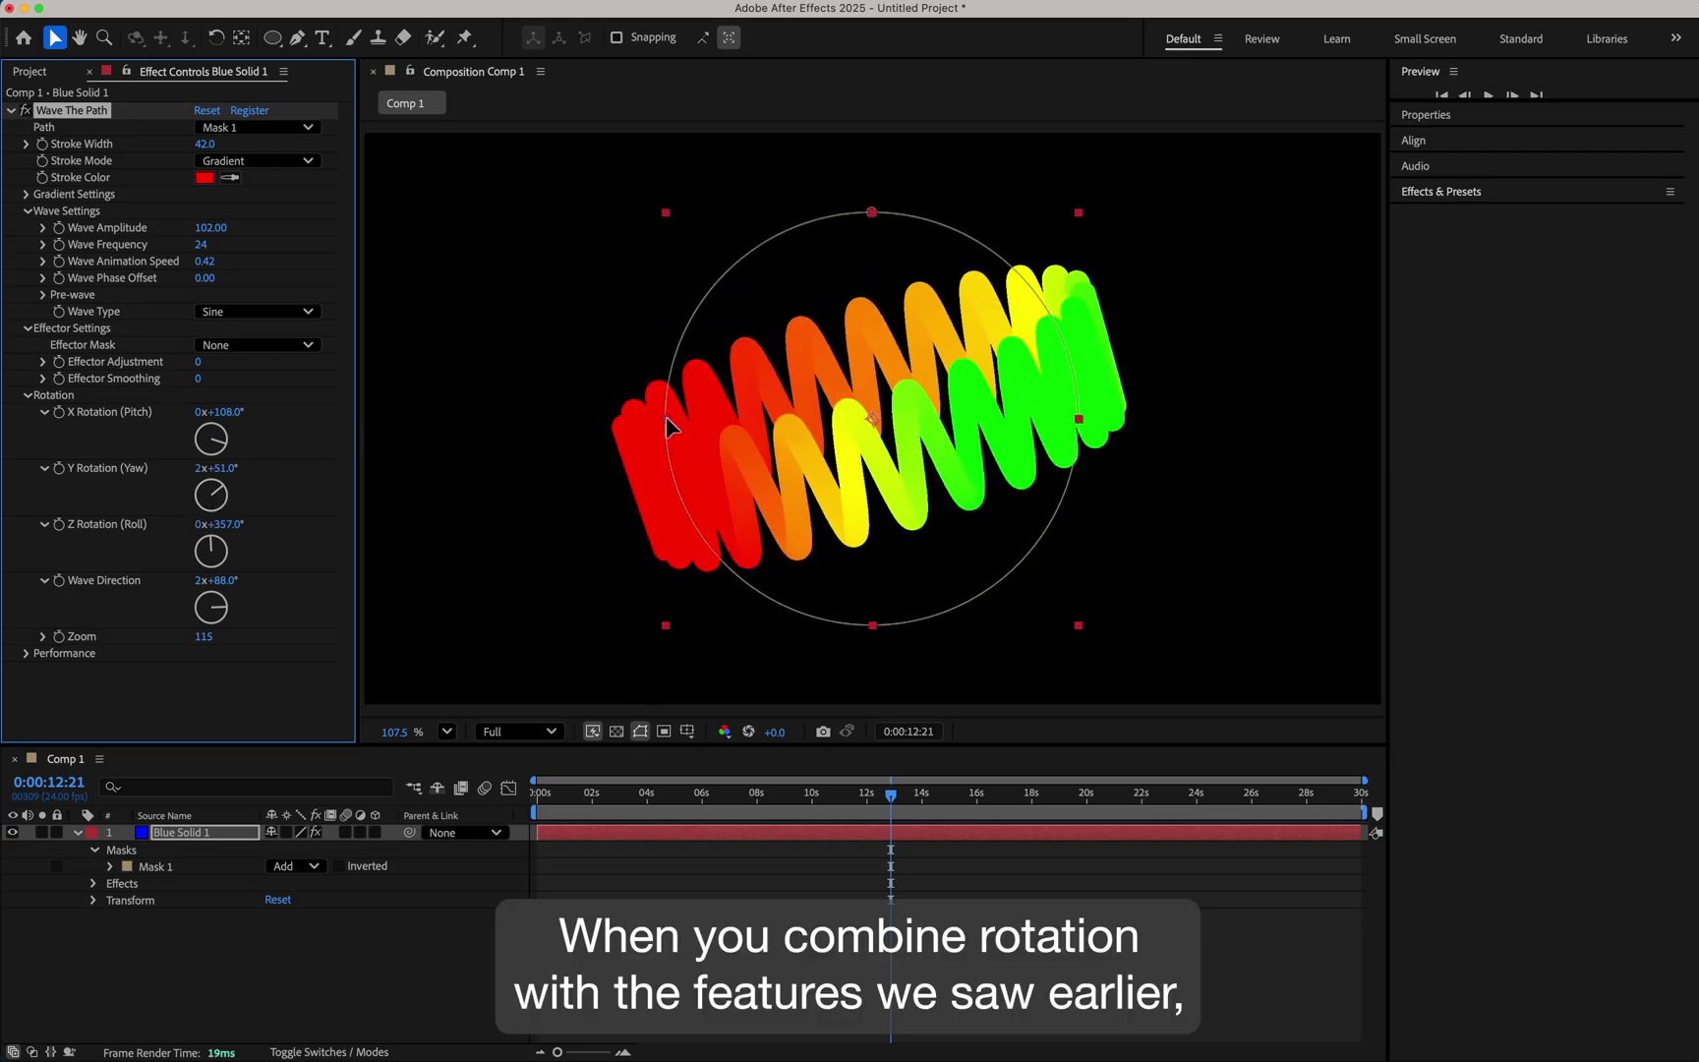
Draw ellipse Mask 2 as the effector and move it toward the ring's upper right.
key("q")
left_click_drag(668, 425, 551, 309)
left_click(256, 344)
left_click(254, 415)
key("v")
left_click(156, 883)
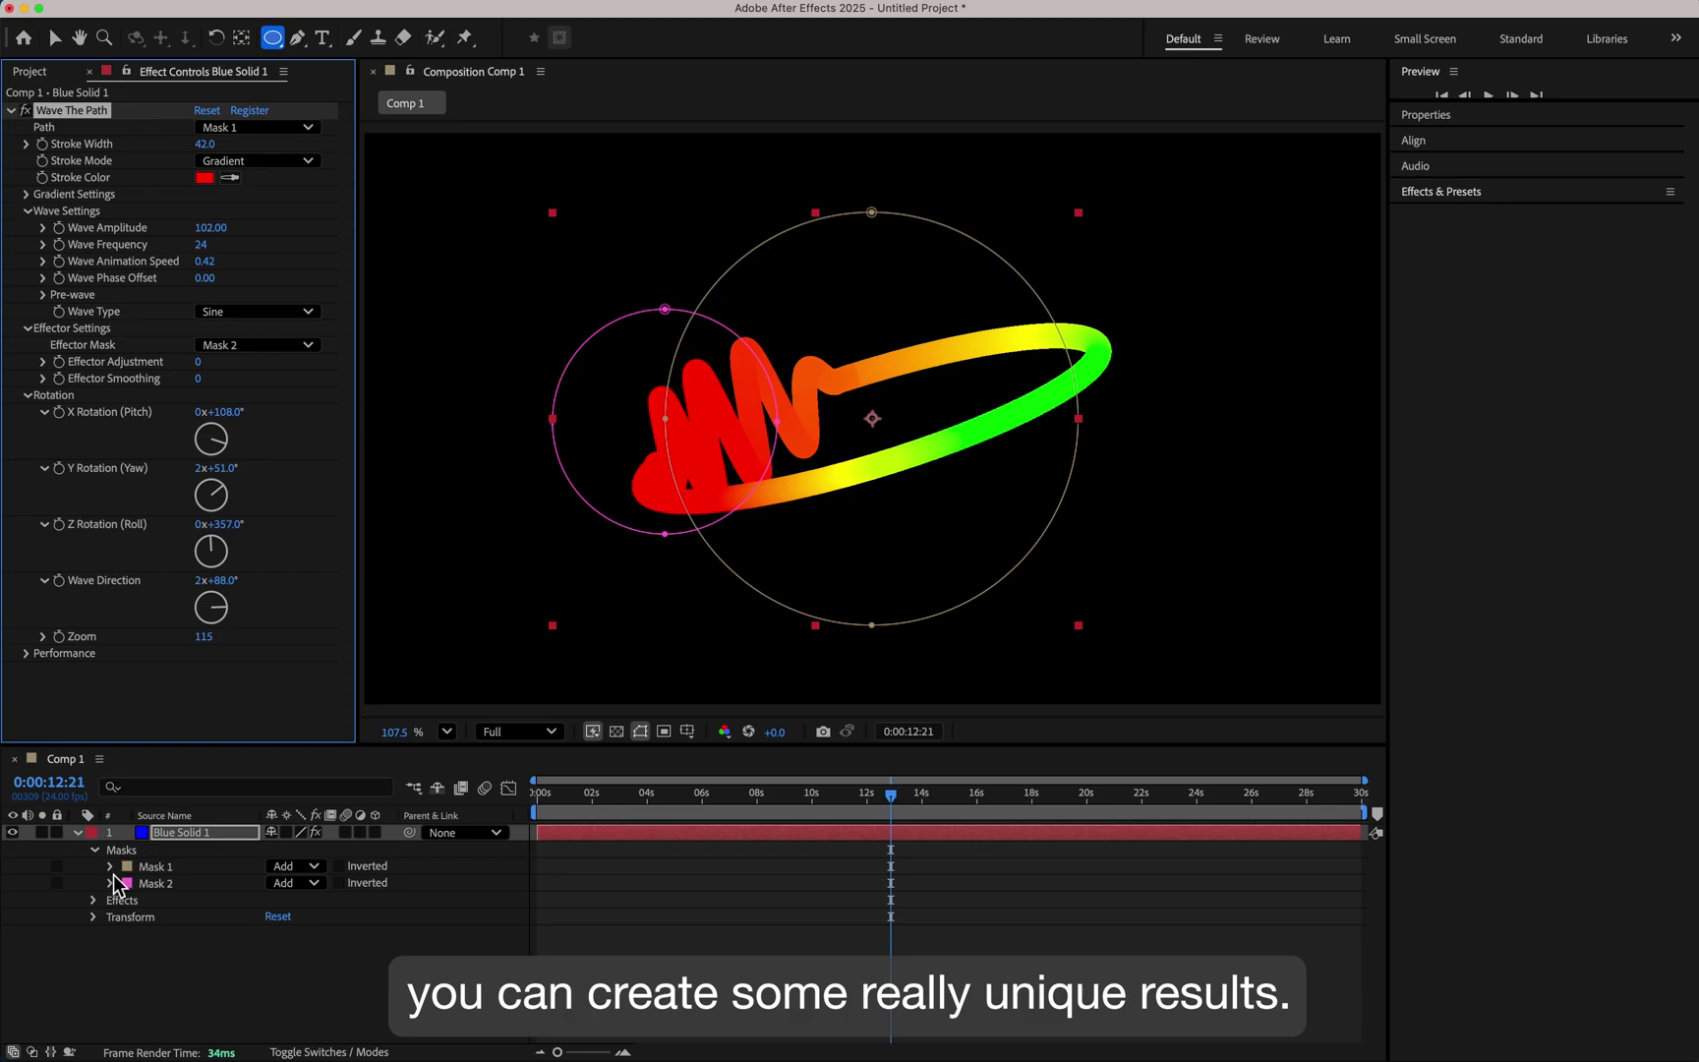
left_click(112, 883)
left_click_drag(723, 436, 1035, 315)
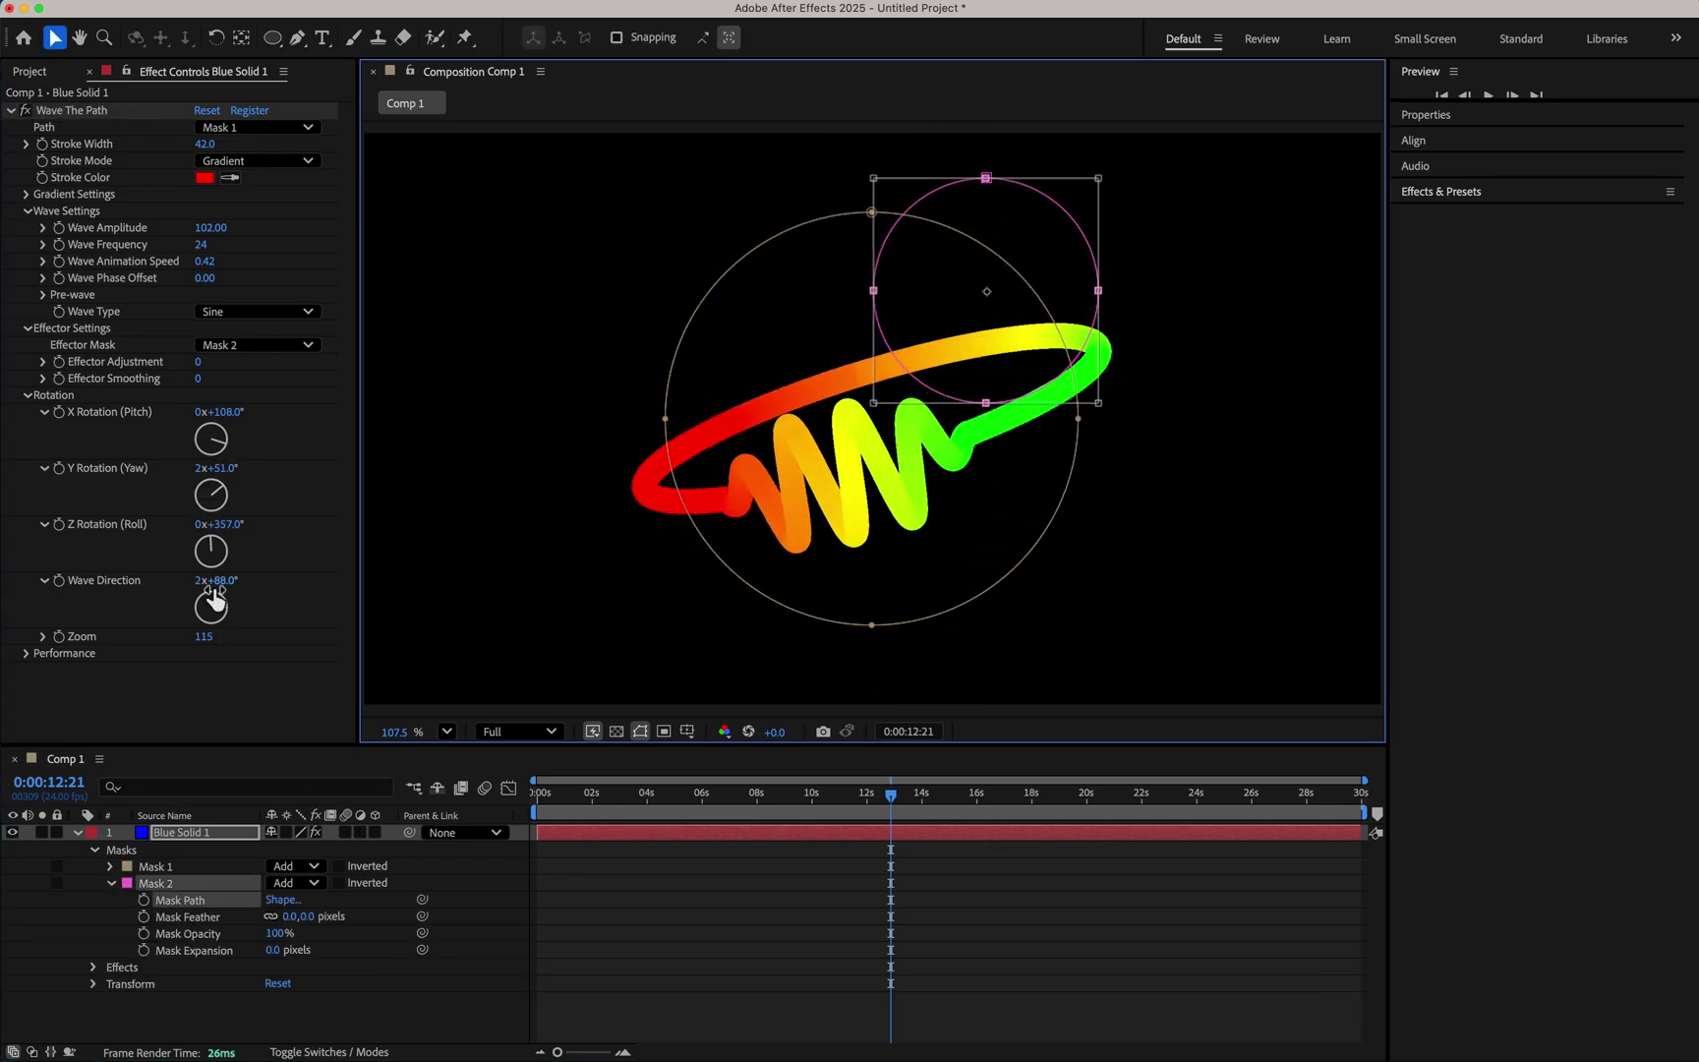
Experiment with wave direction, mask size and Y rotation, then delete the ellipse mask.
left_click_drag(214, 599, 254, 408)
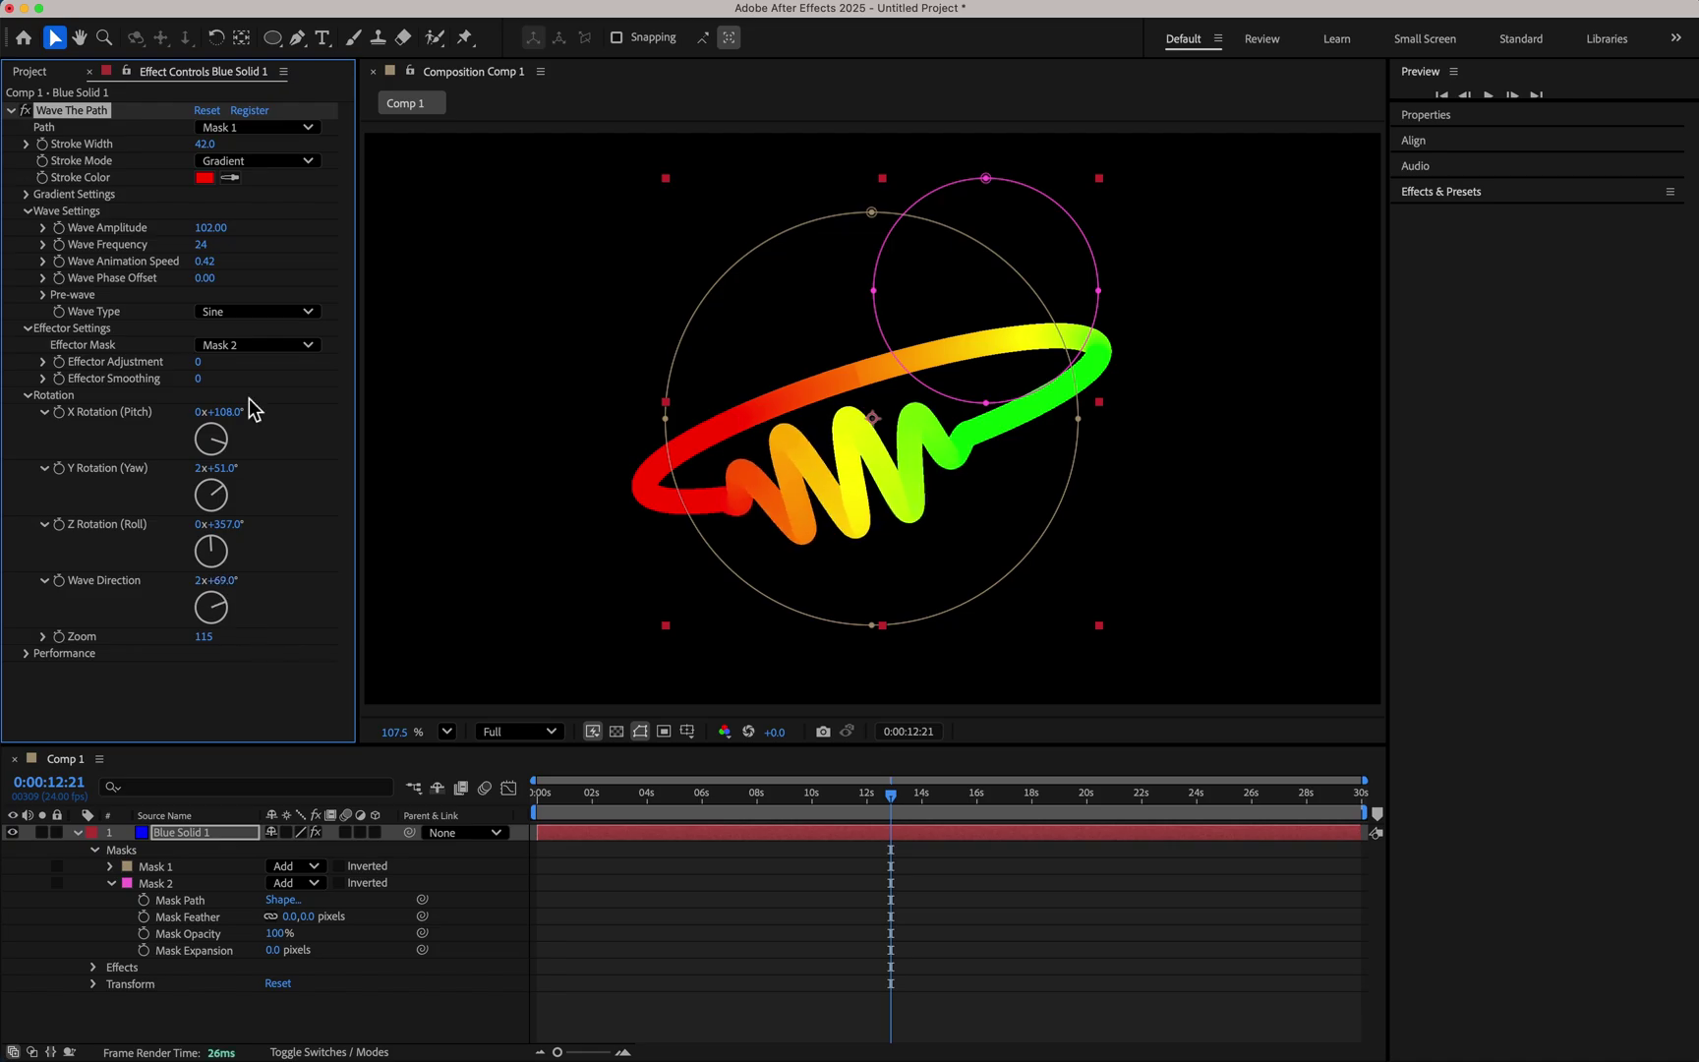
key("ctrl+z")
key("space")
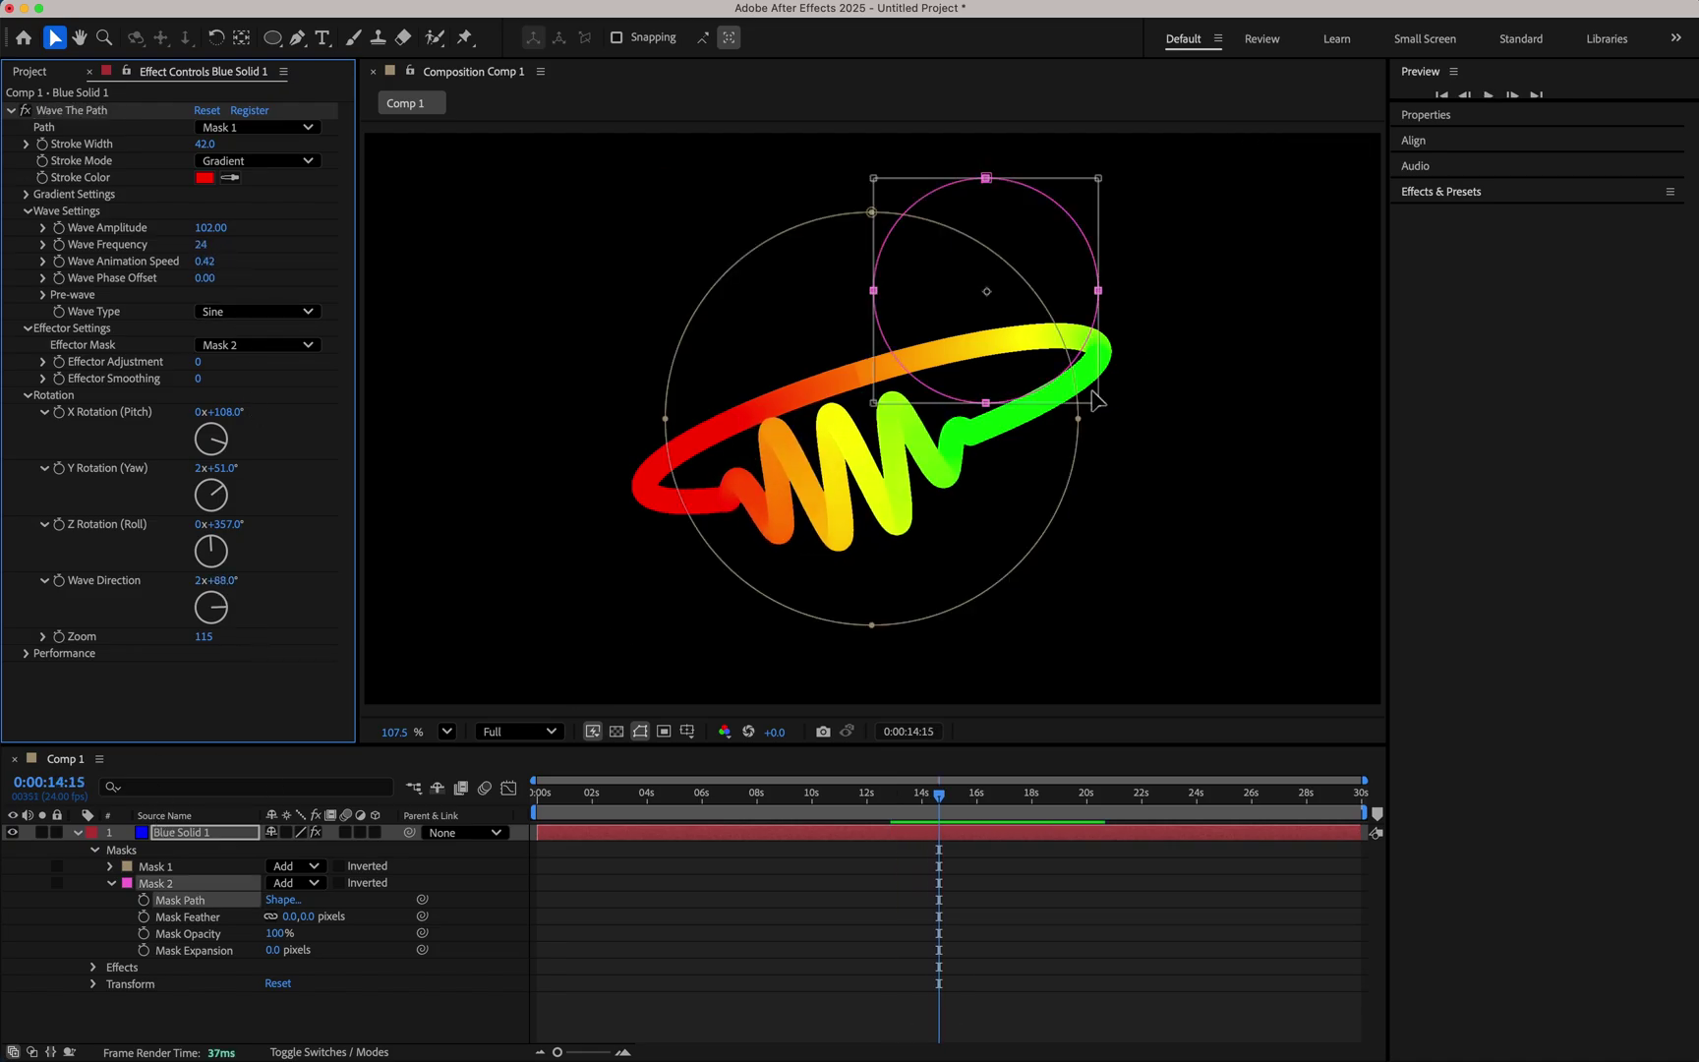
left_click_drag(1098, 401, 1143, 453)
mouse_move(219, 495)
left_mouse_down()
mouse_move(205, 548)
mouse_move(134, 508)
mouse_move(172, 447)
mouse_move(238, 482)
left_mouse_up()
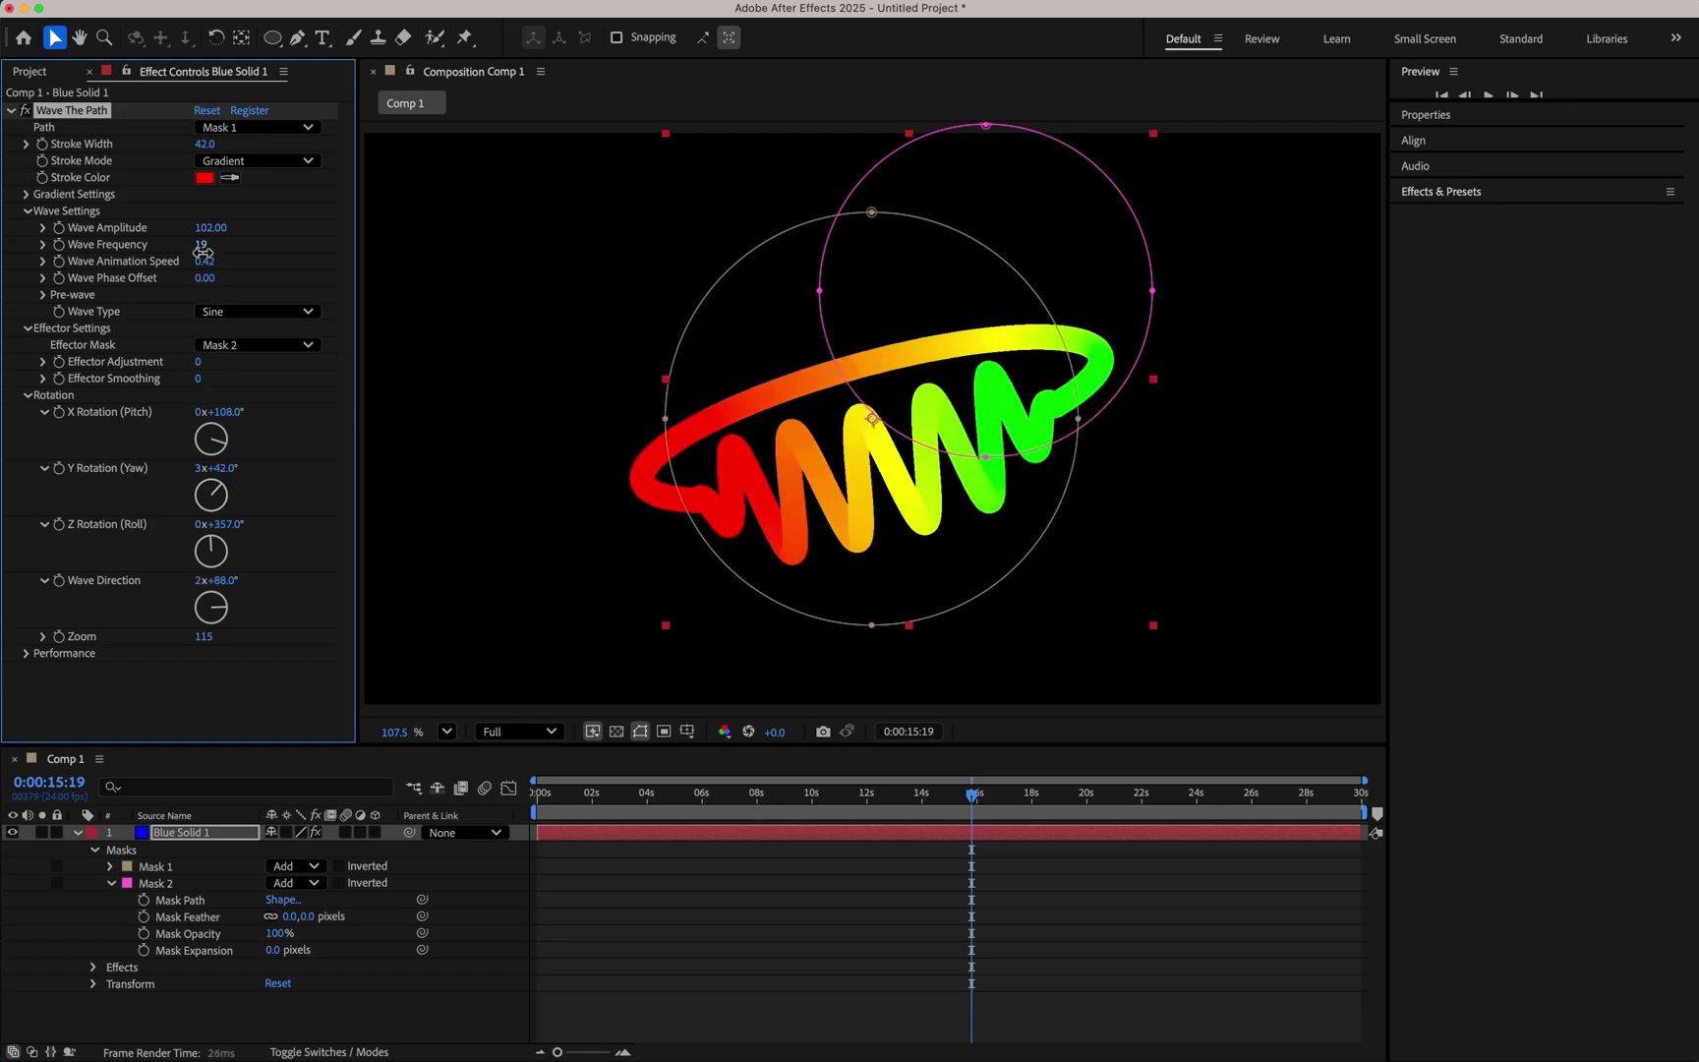
key("Delete")
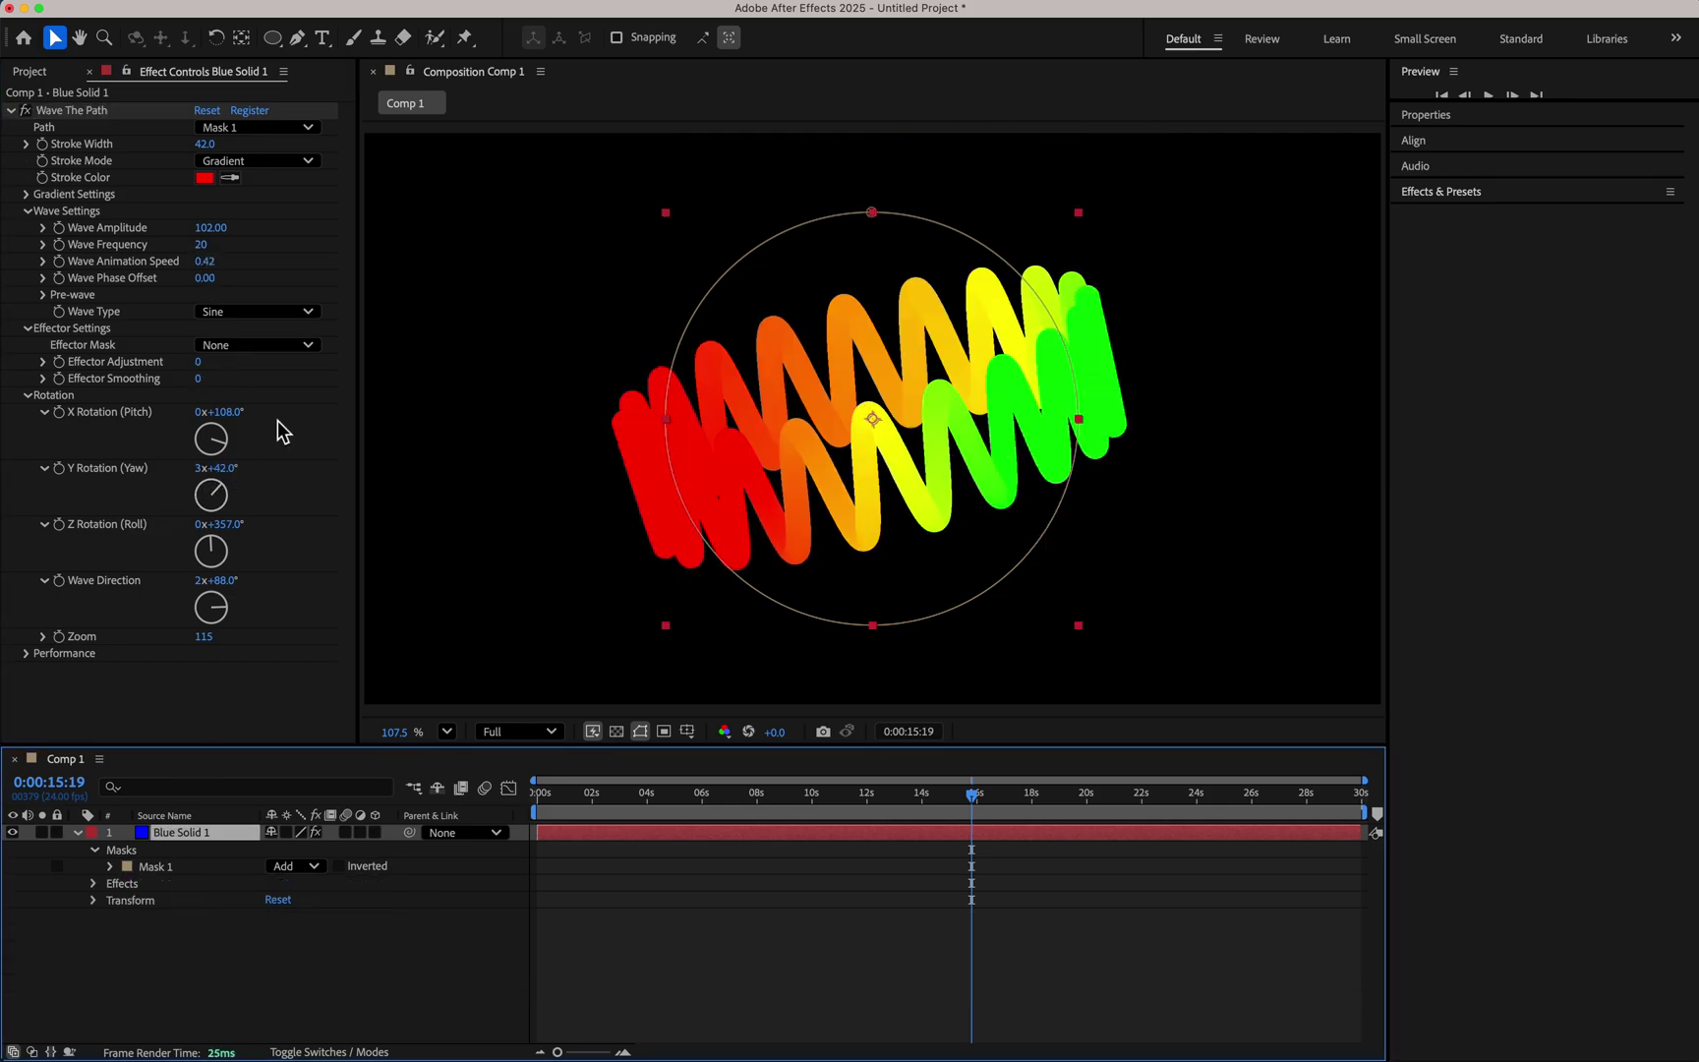
Switch to square waves, thin Stroke Width to 30, and tilt X rotation to 119°.
left_click(276, 311)
left_click(248, 377)
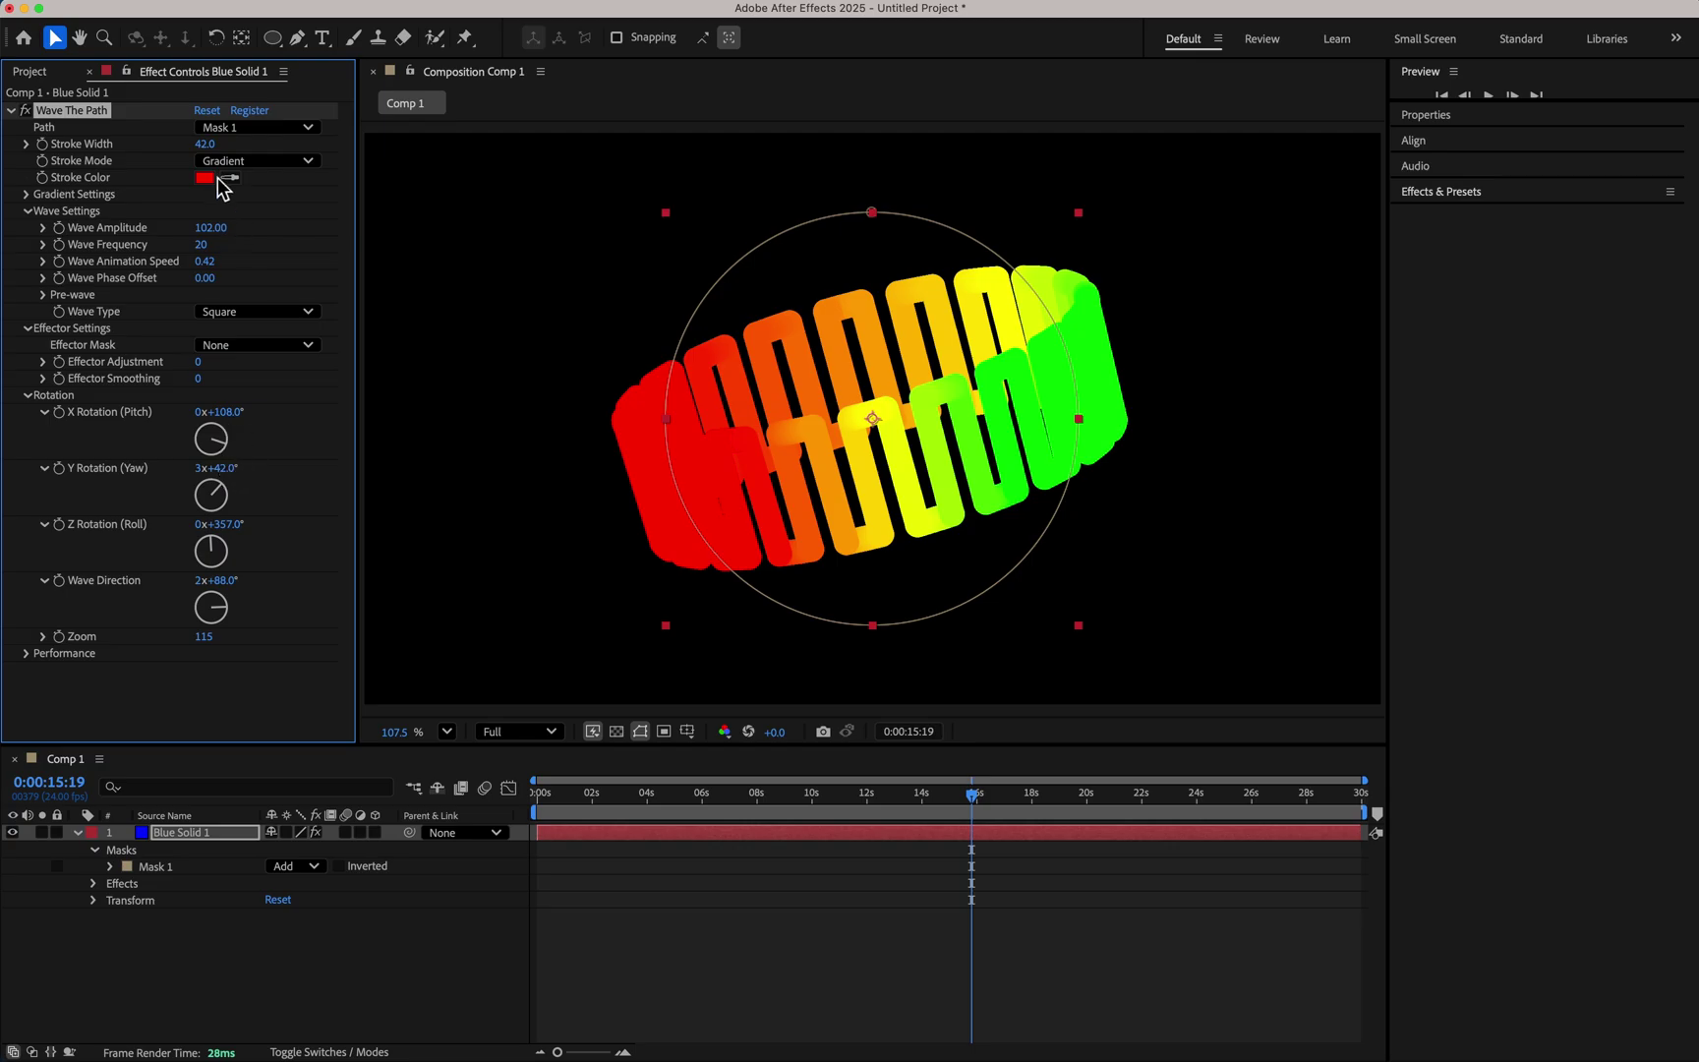
left_click_drag(205, 143, 194, 145)
left_click_drag(224, 444, 224, 448)
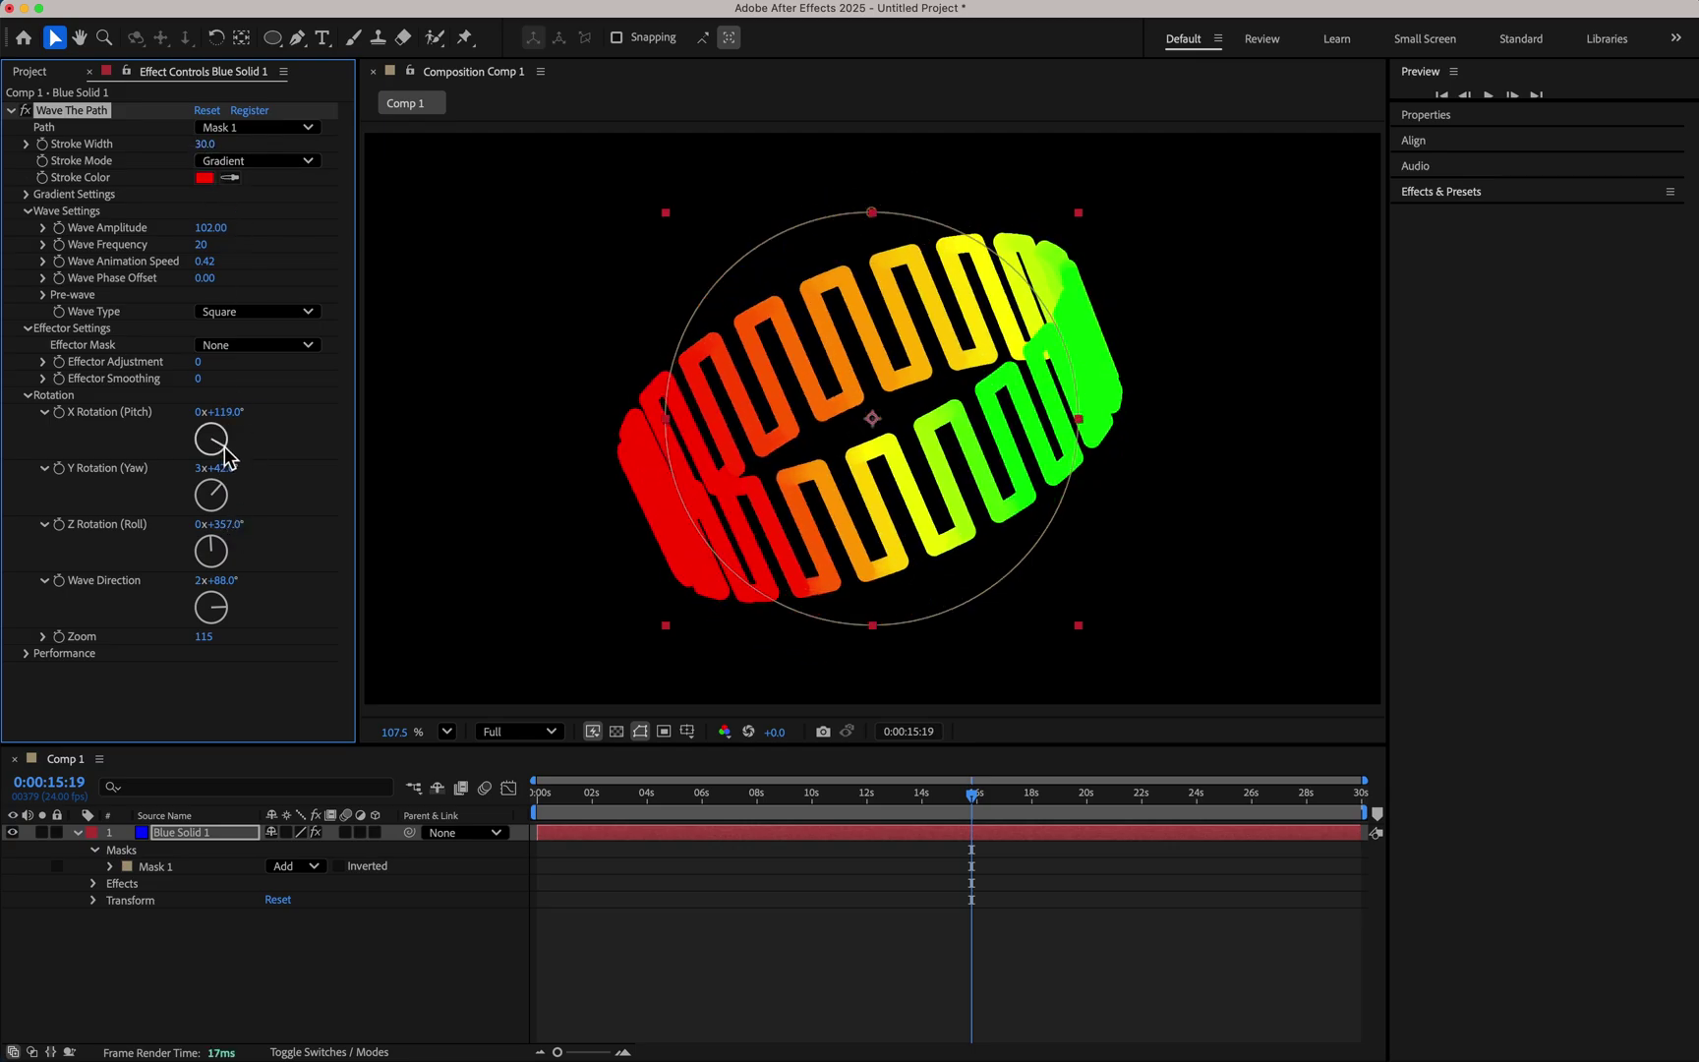
left_click(218, 557)
mouse_move(226, 607)
left_mouse_down()
mouse_move(208, 629)
mouse_move(216, 595)
mouse_move(232, 604)
left_mouse_up()
Set Wave Frequency to 14, Wave Amplitude to 202, and Wave Direction to 4x+32°, then preview.
left_click_drag(201, 244, 206, 240)
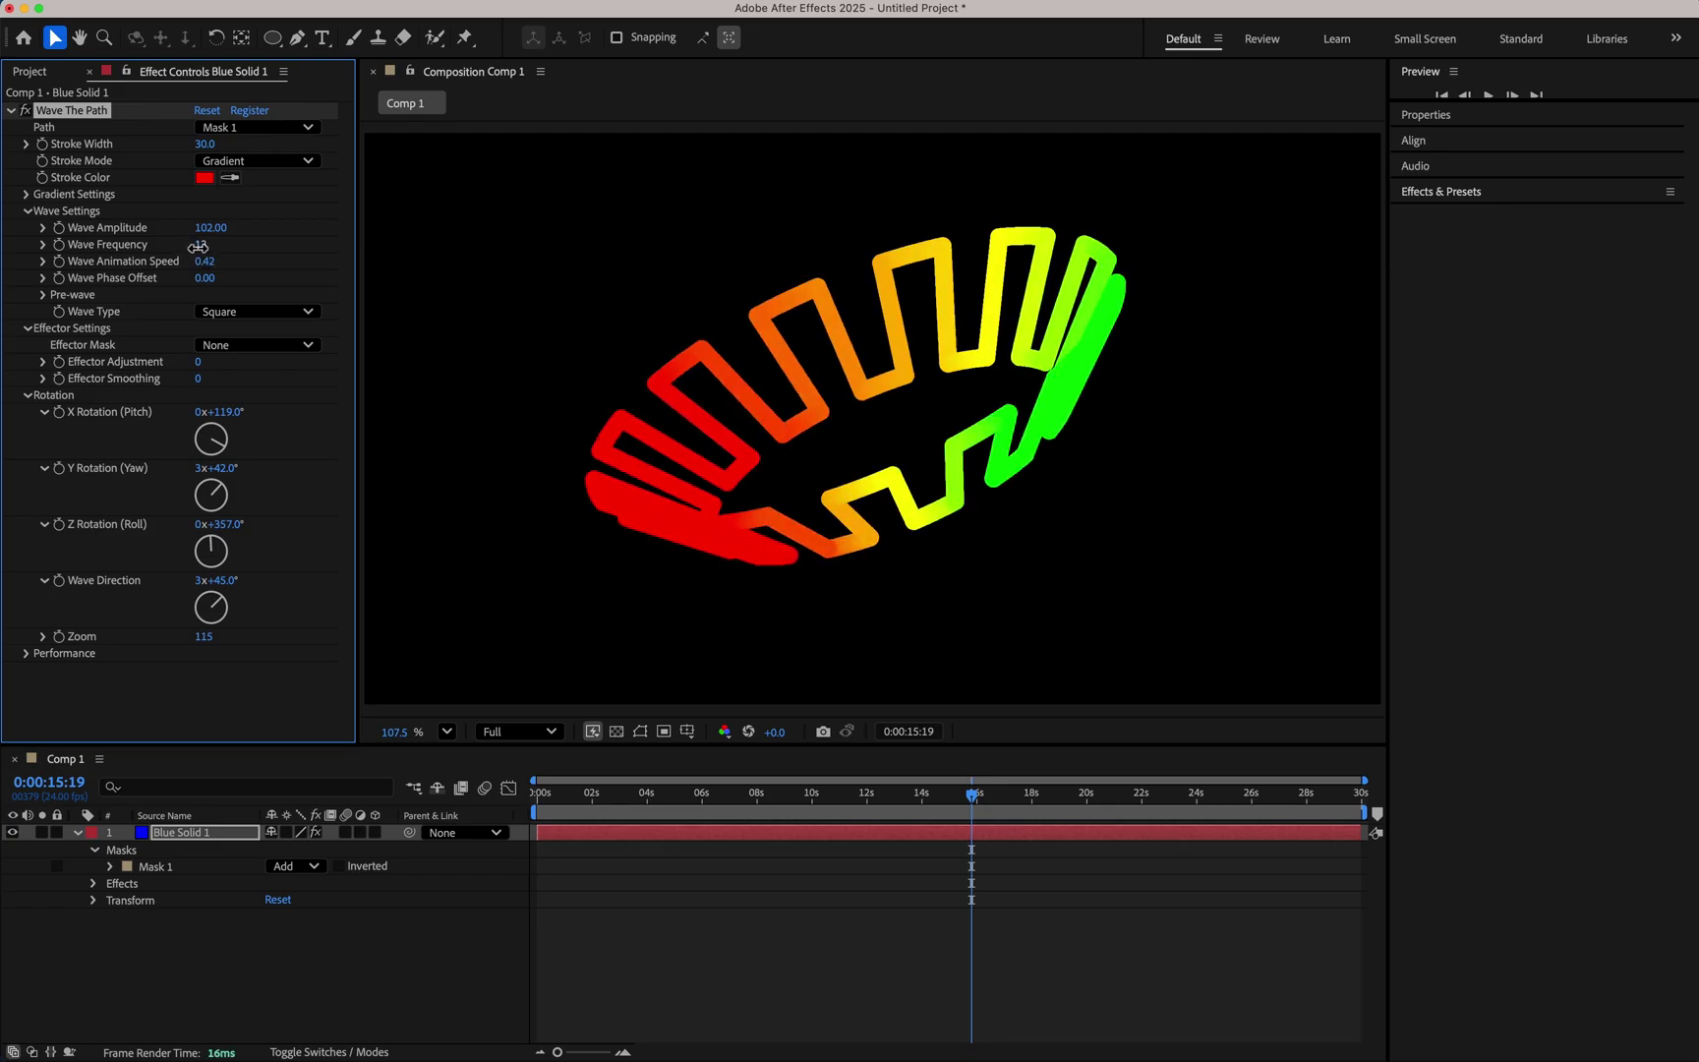
left_click(211, 227)
type("202")
key("Return")
mouse_move(221, 603)
left_mouse_down()
mouse_move(190, 649)
mouse_move(218, 608)
left_mouse_up()
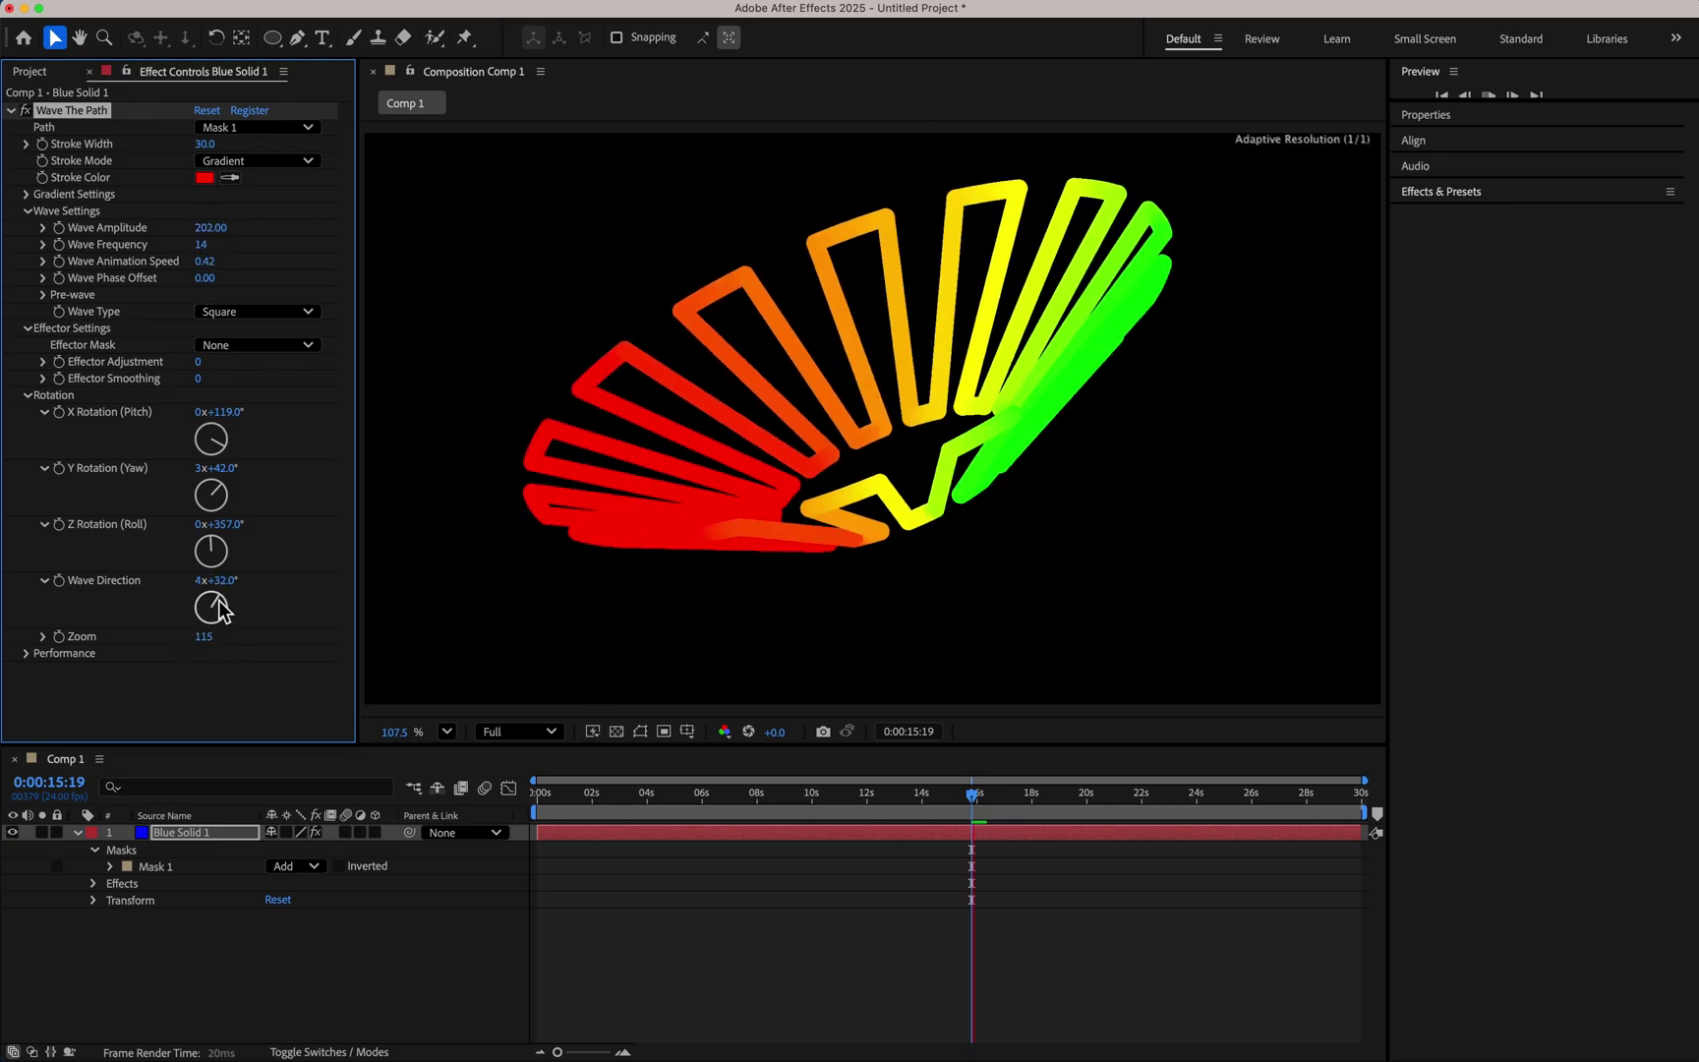
key("space")
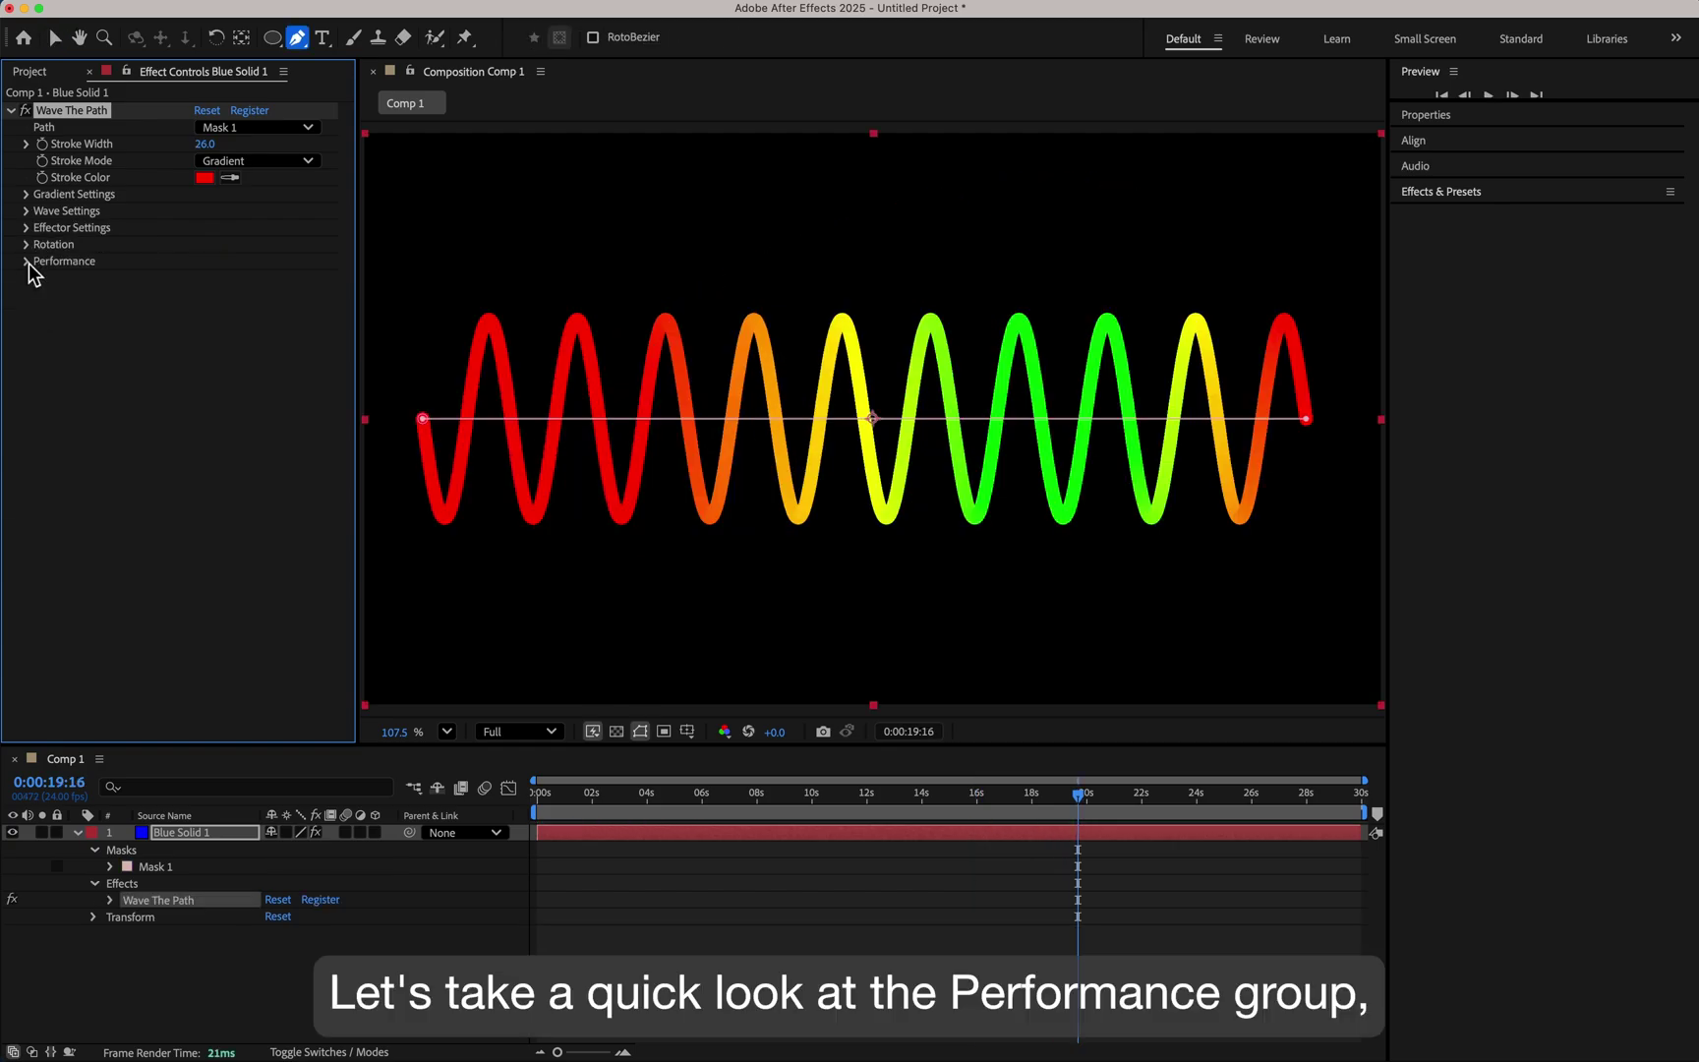
left_click(28, 263)
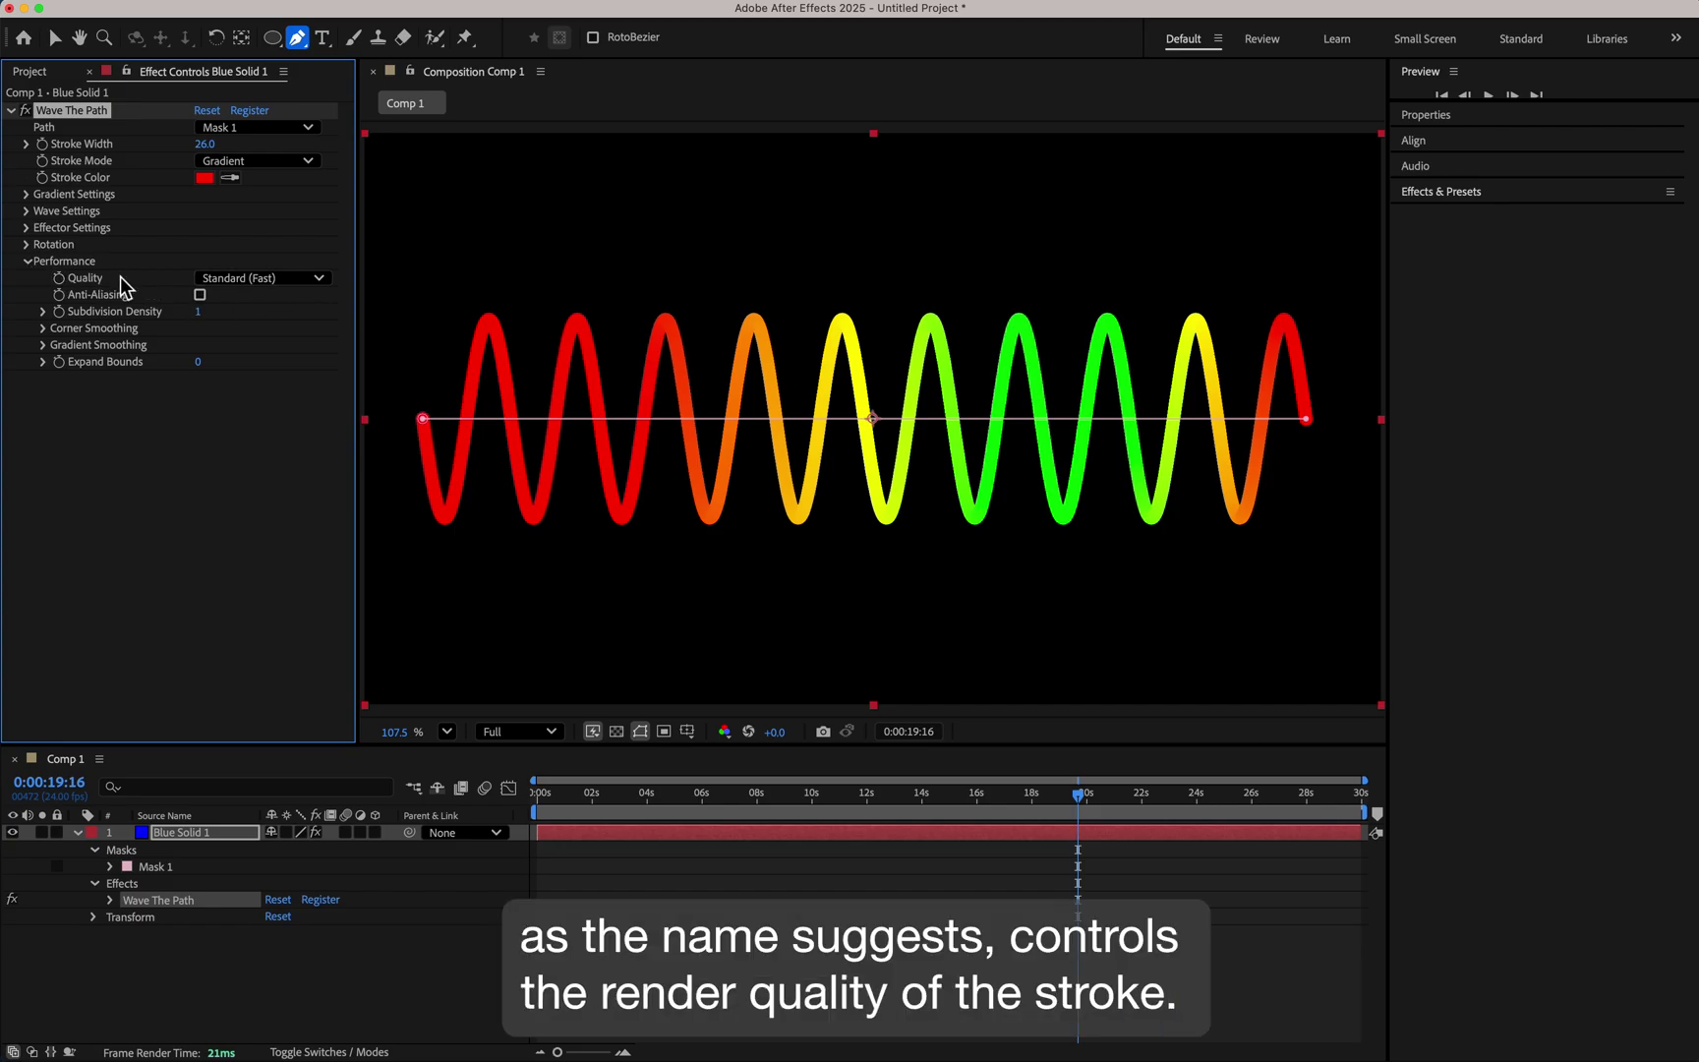
Compare High against Standard (Fast) quality, keep Standard (Fast), zoom to 400%, and enable Anti-Aliasing.
left_click(313, 281)
left_click(313, 323)
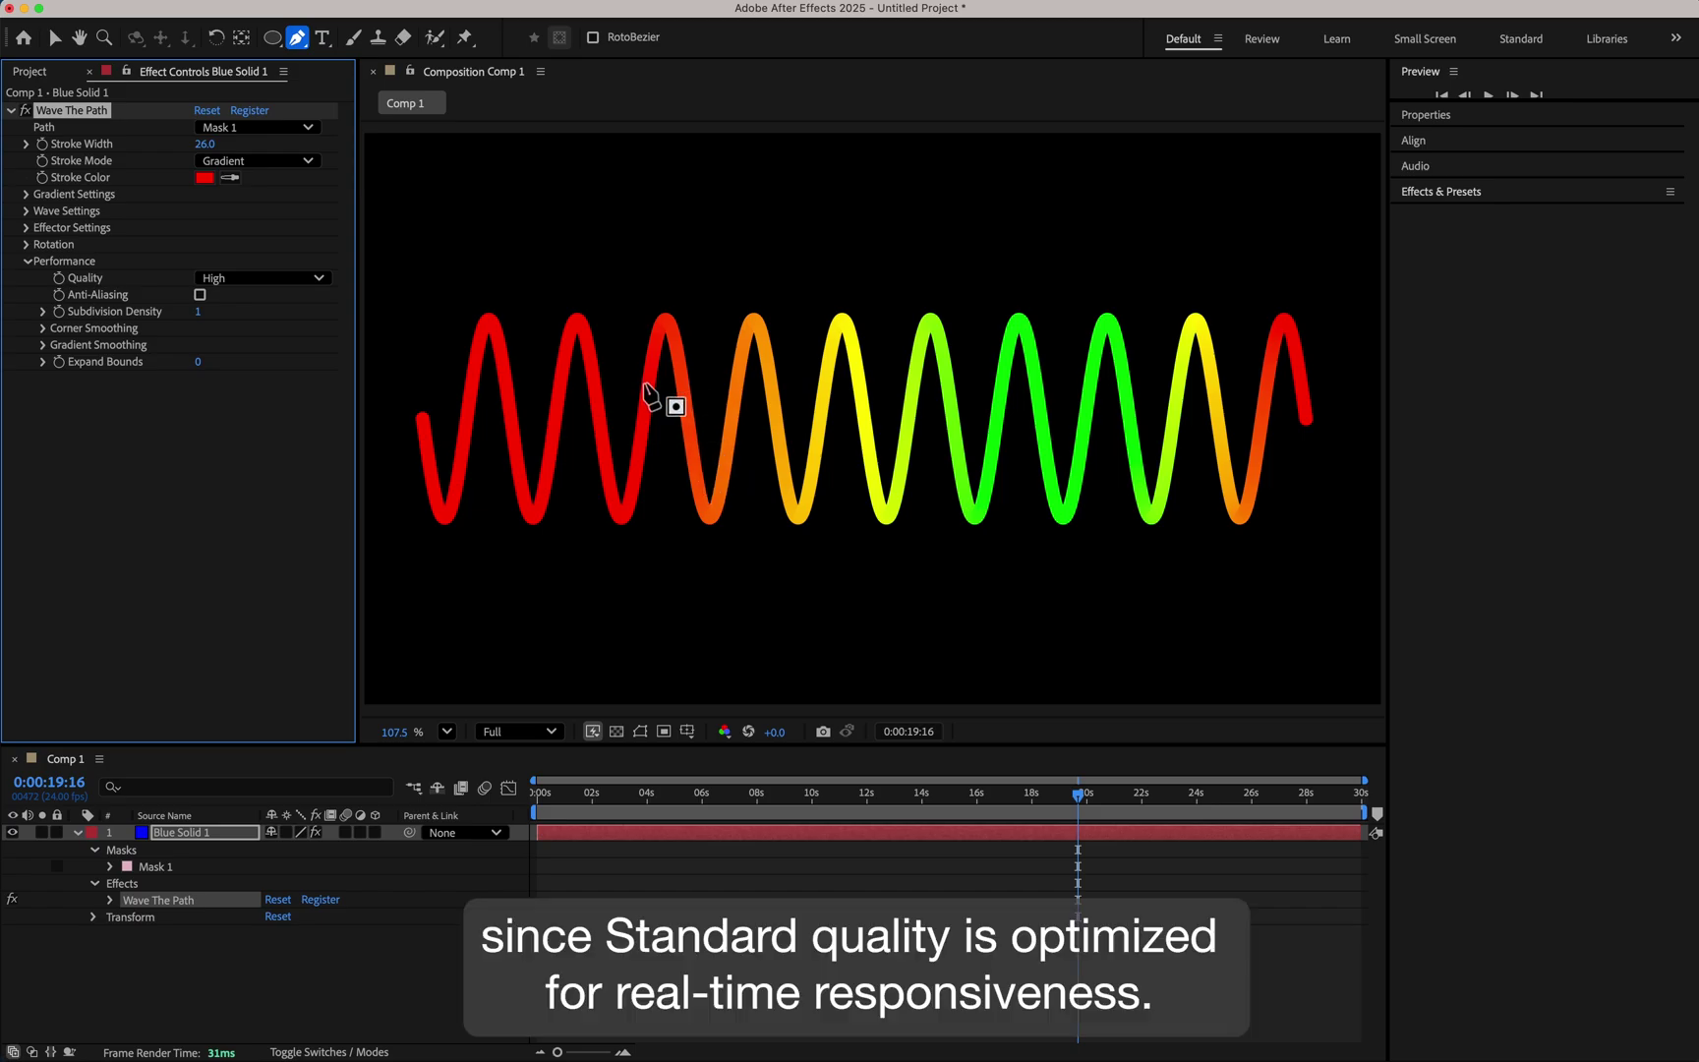
left_click(280, 280)
left_click(267, 293)
key("period")
key("period")
key("period")
key("period")
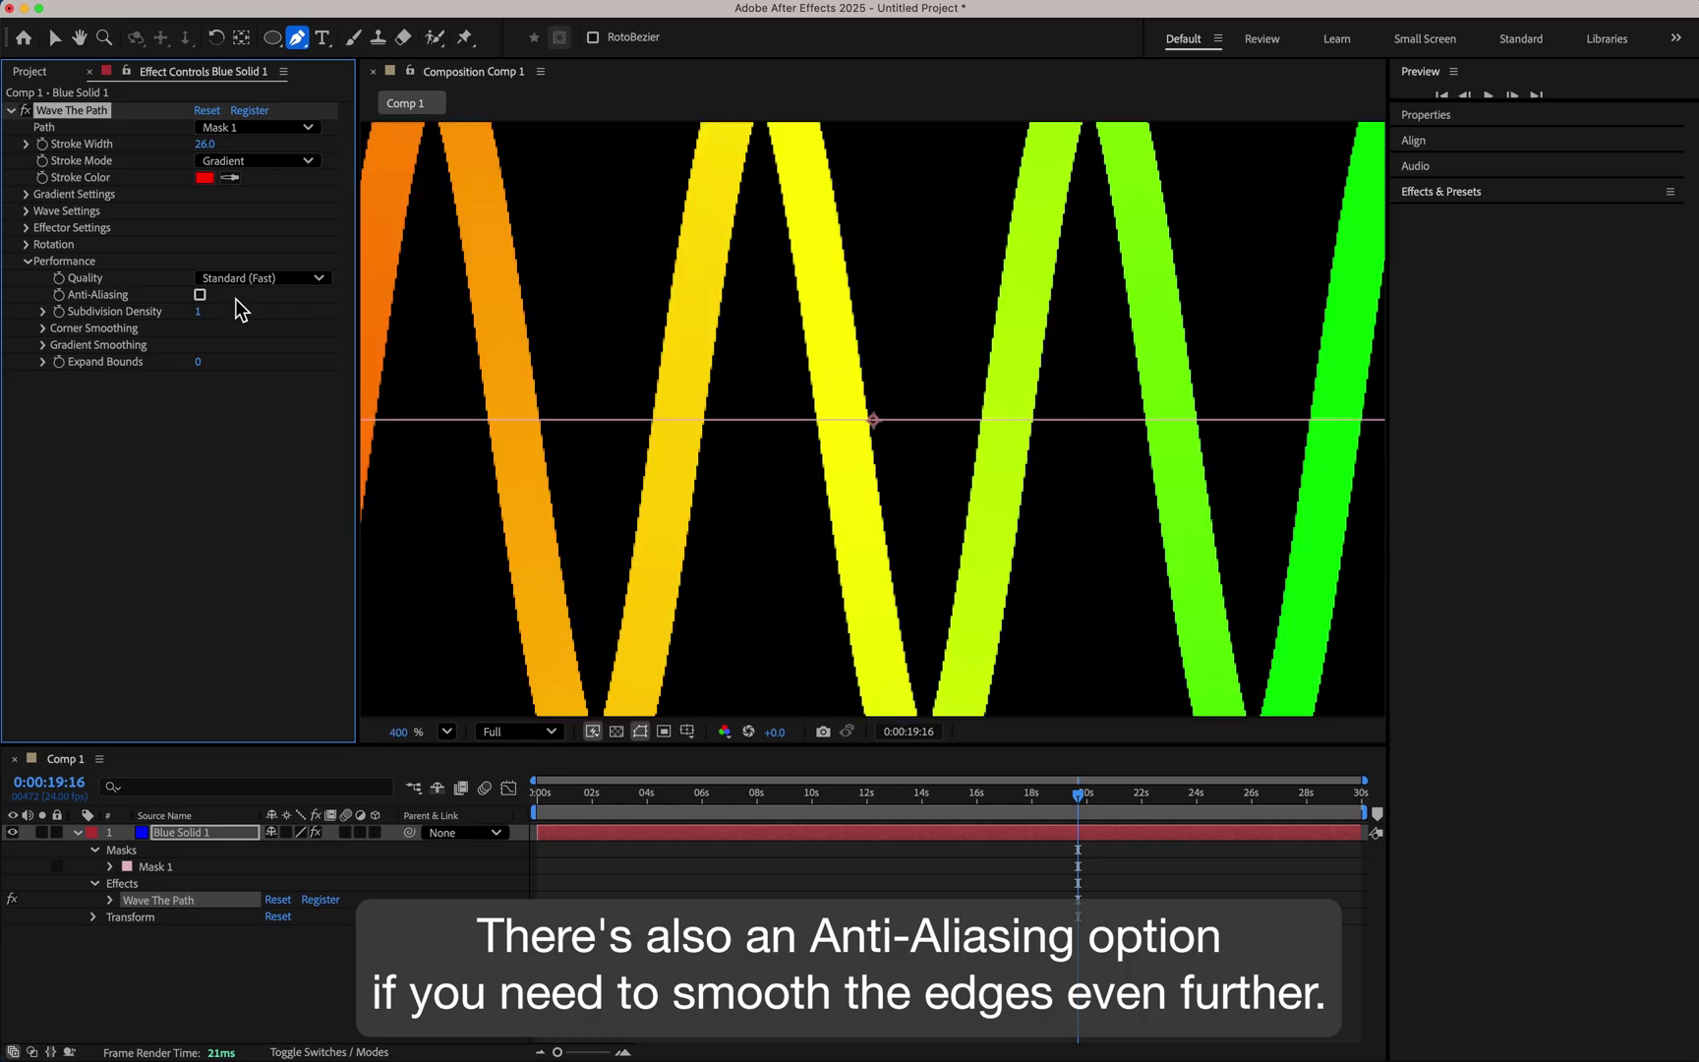
left_click(201, 295)
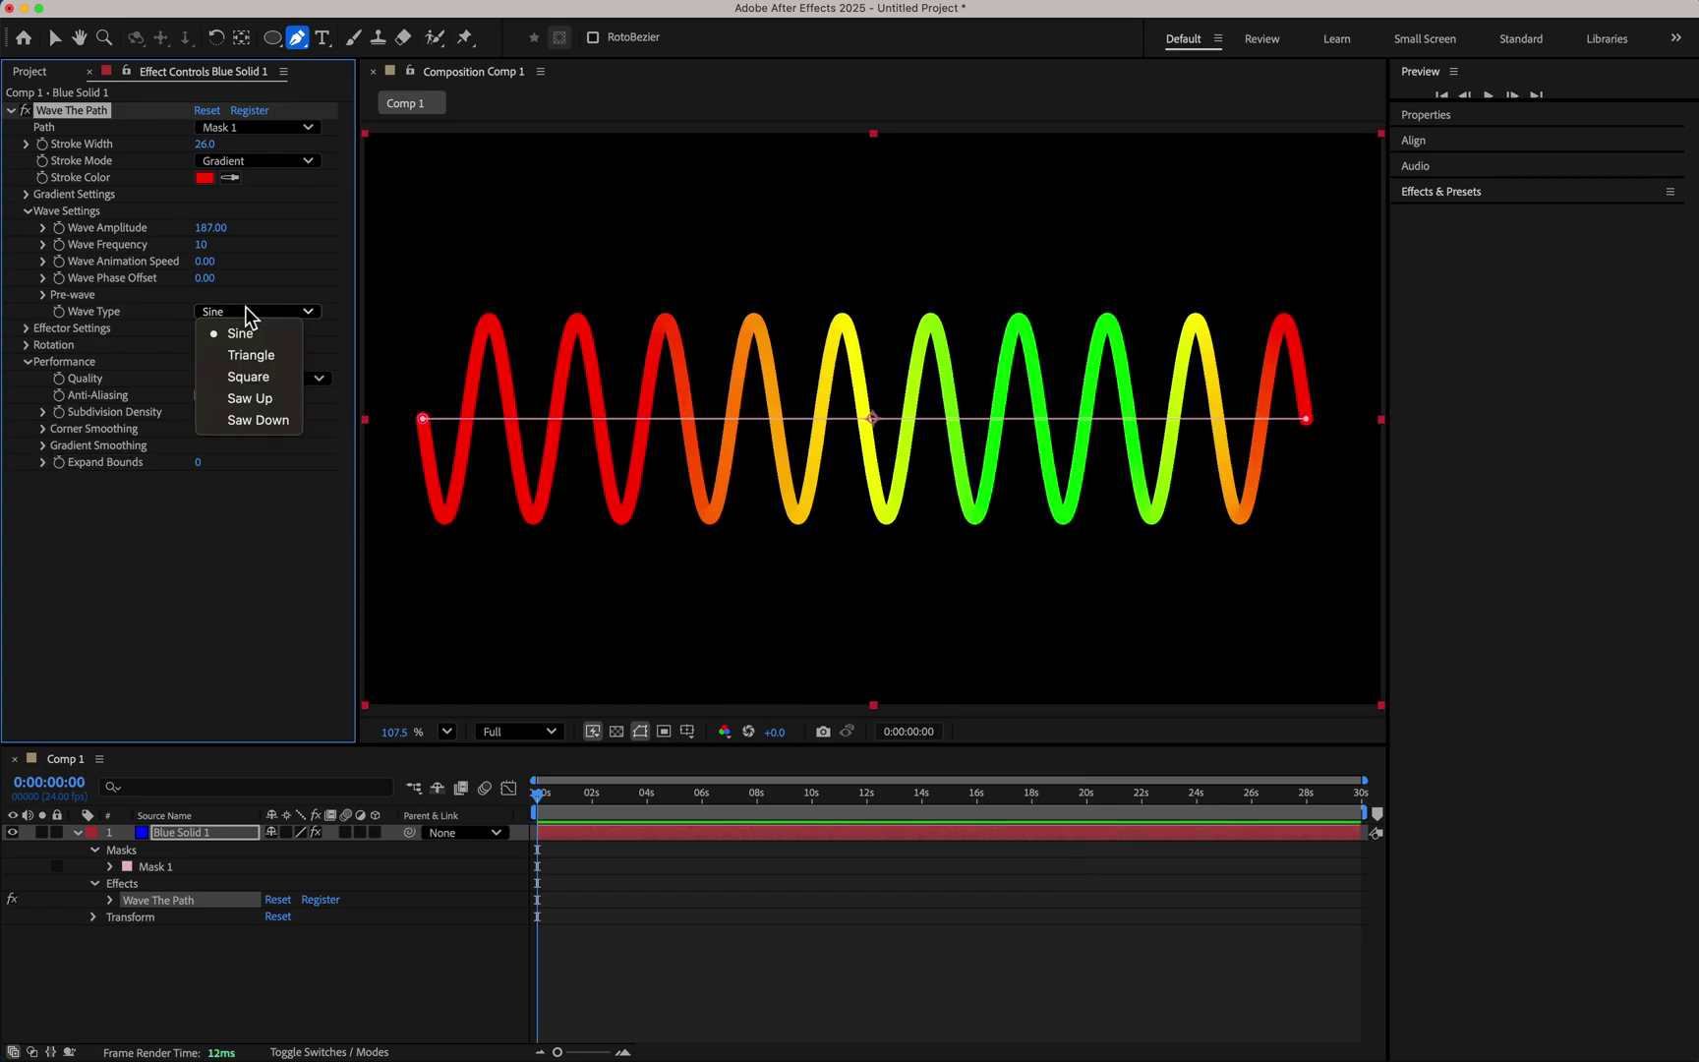
Switch the wave to Saw Up, raise Wave Animation Speed, and preview the animation.
left_click(279, 398)
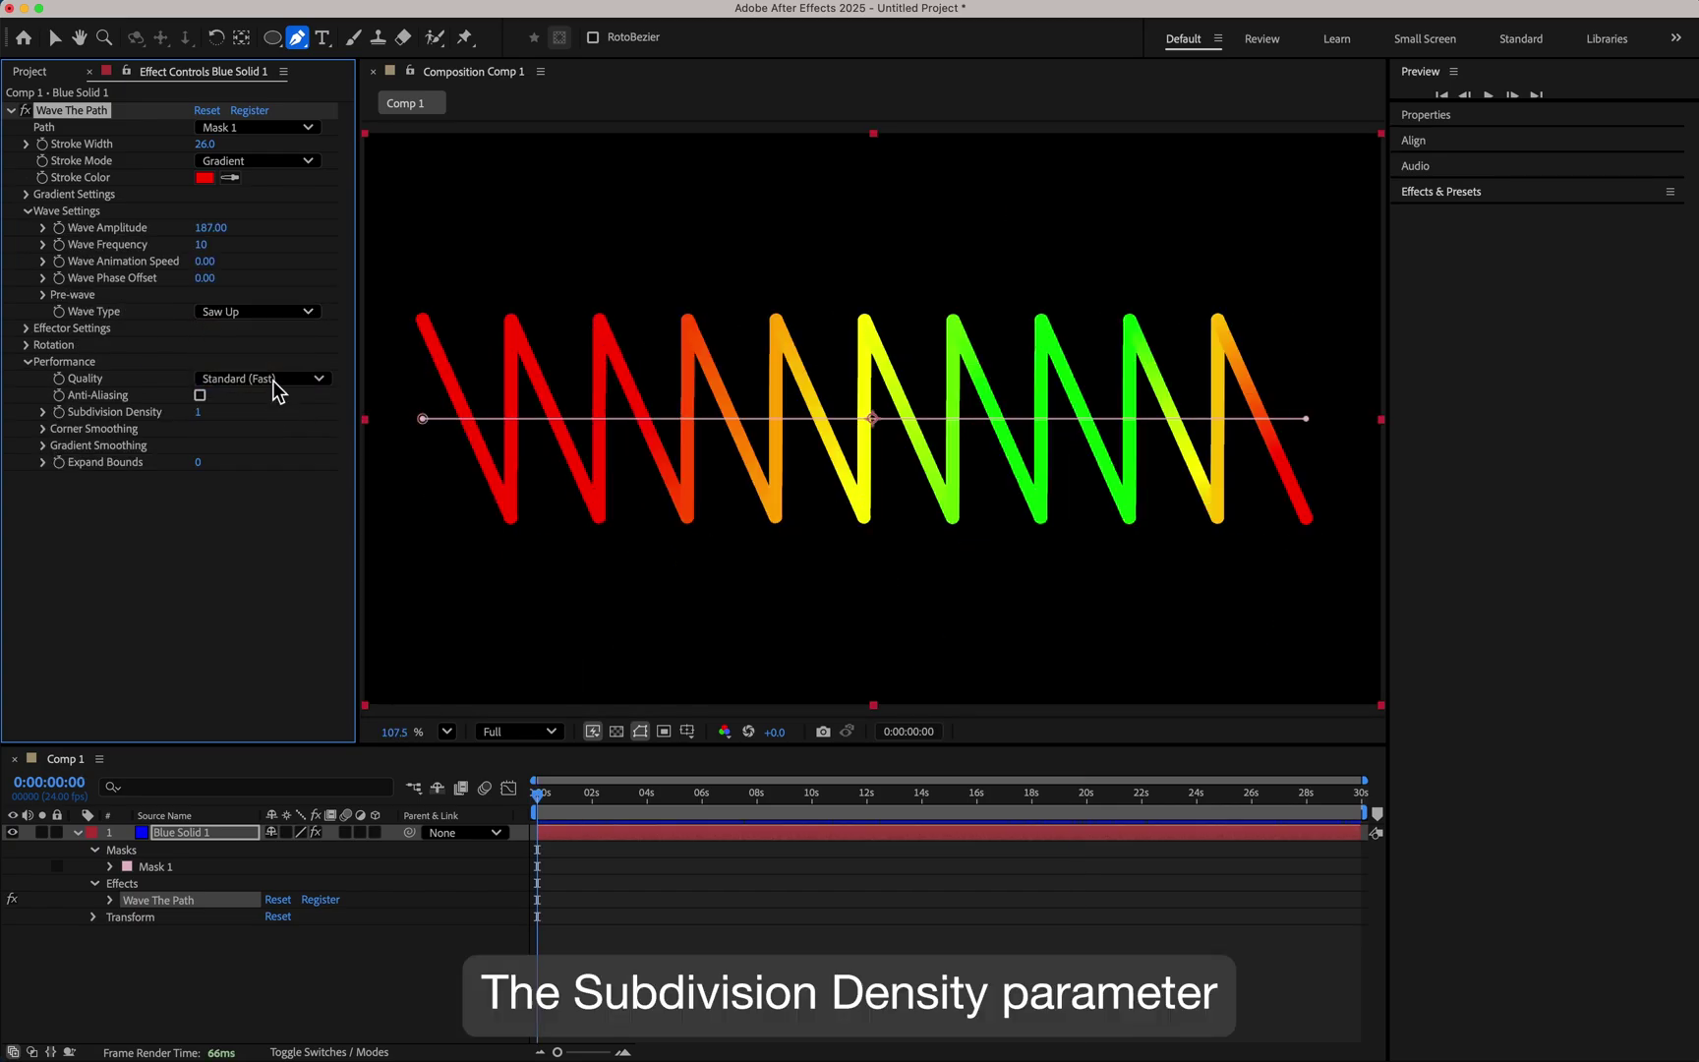
left_click_drag(212, 266, 229, 267)
key("space")
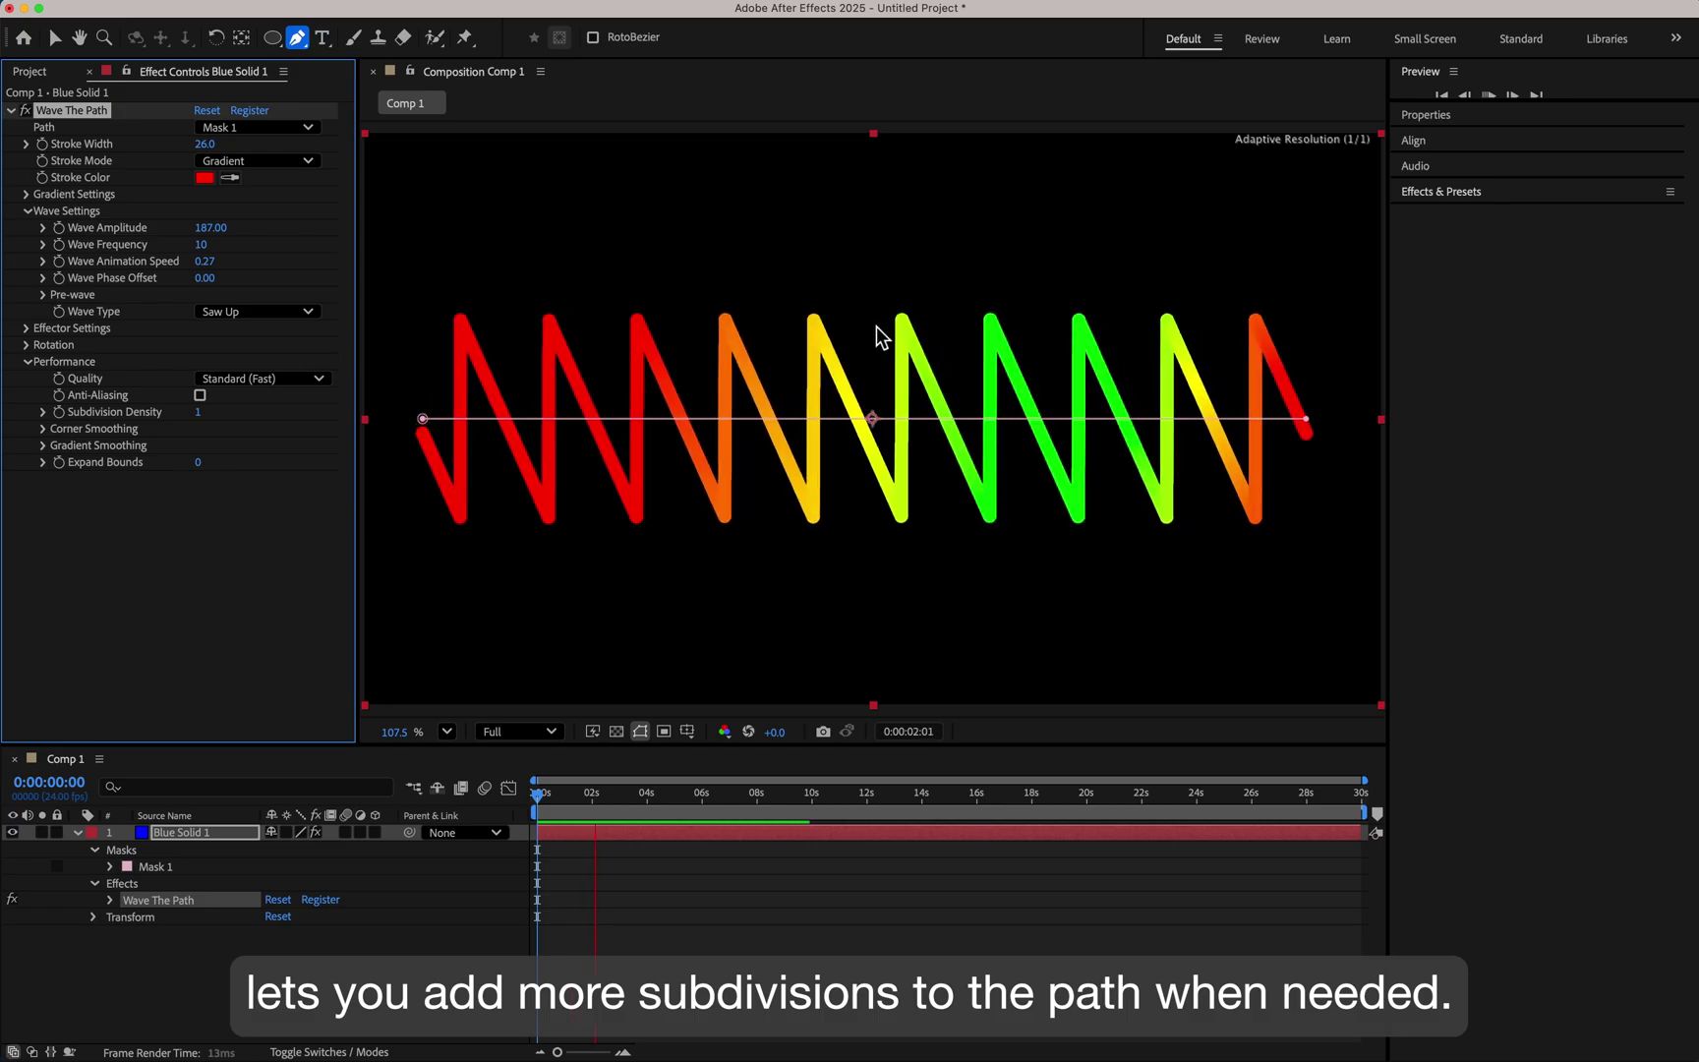
key("space")
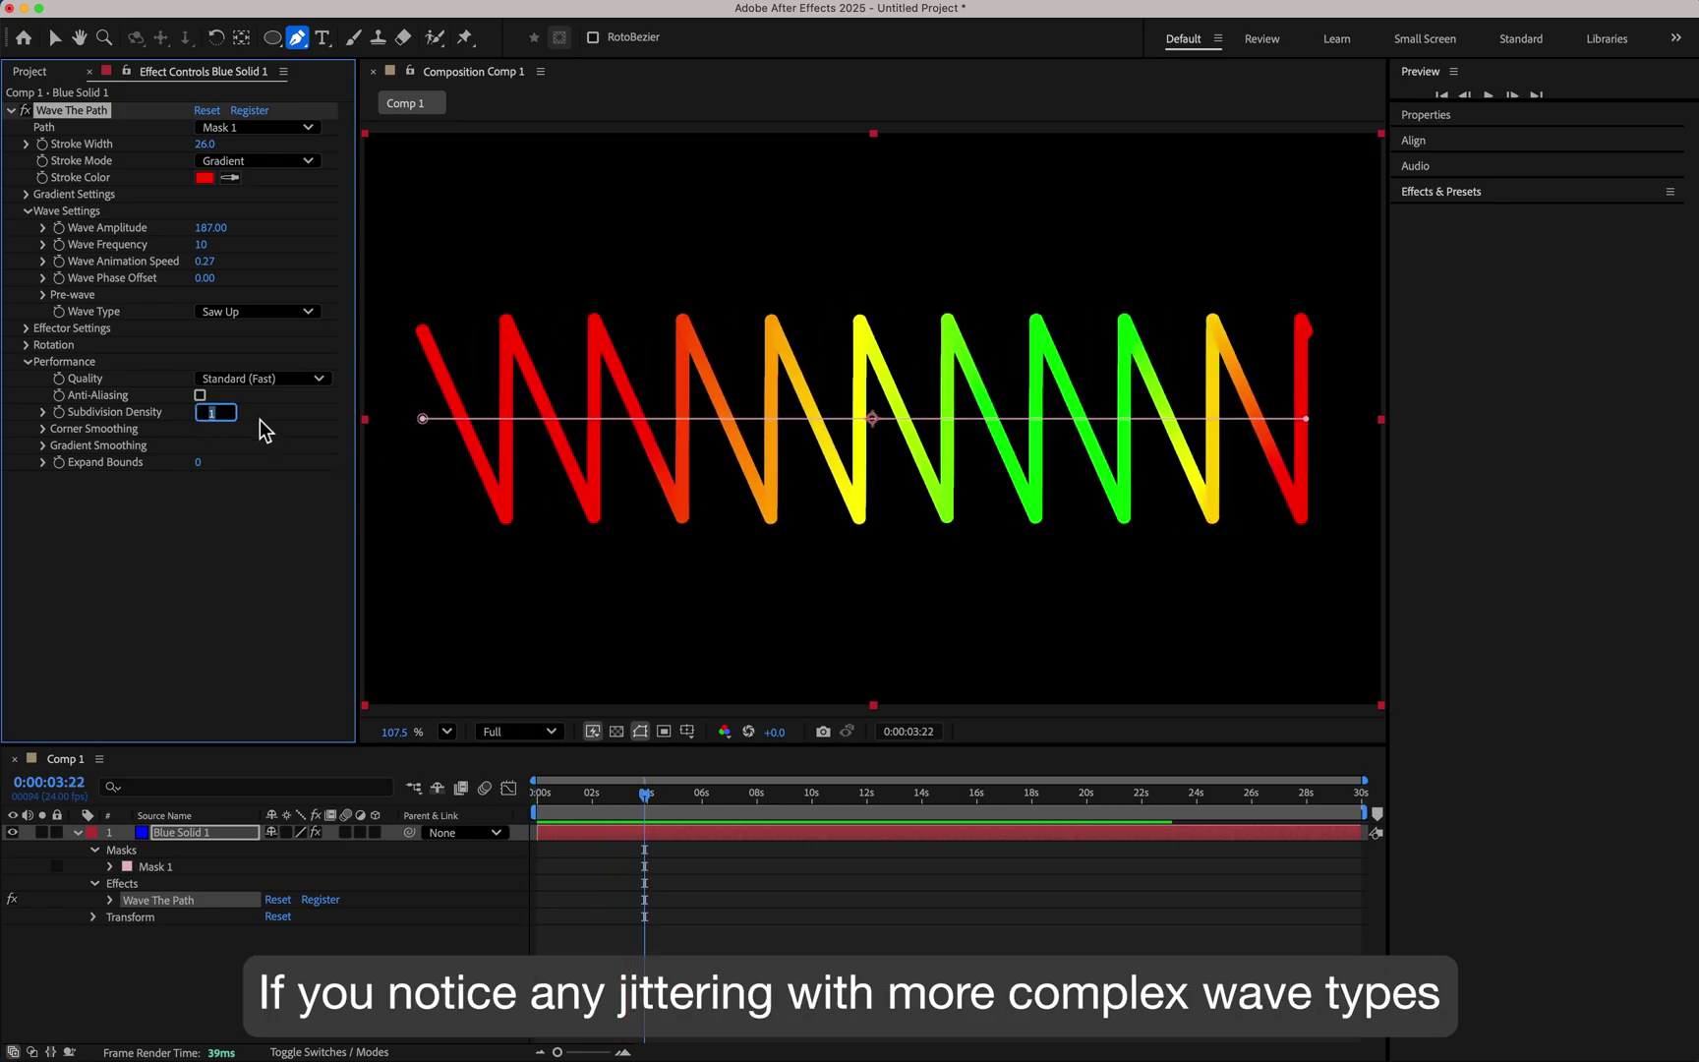
Raise Subdivision Density to 2, then 3, previewing the animation after each.
type("2")
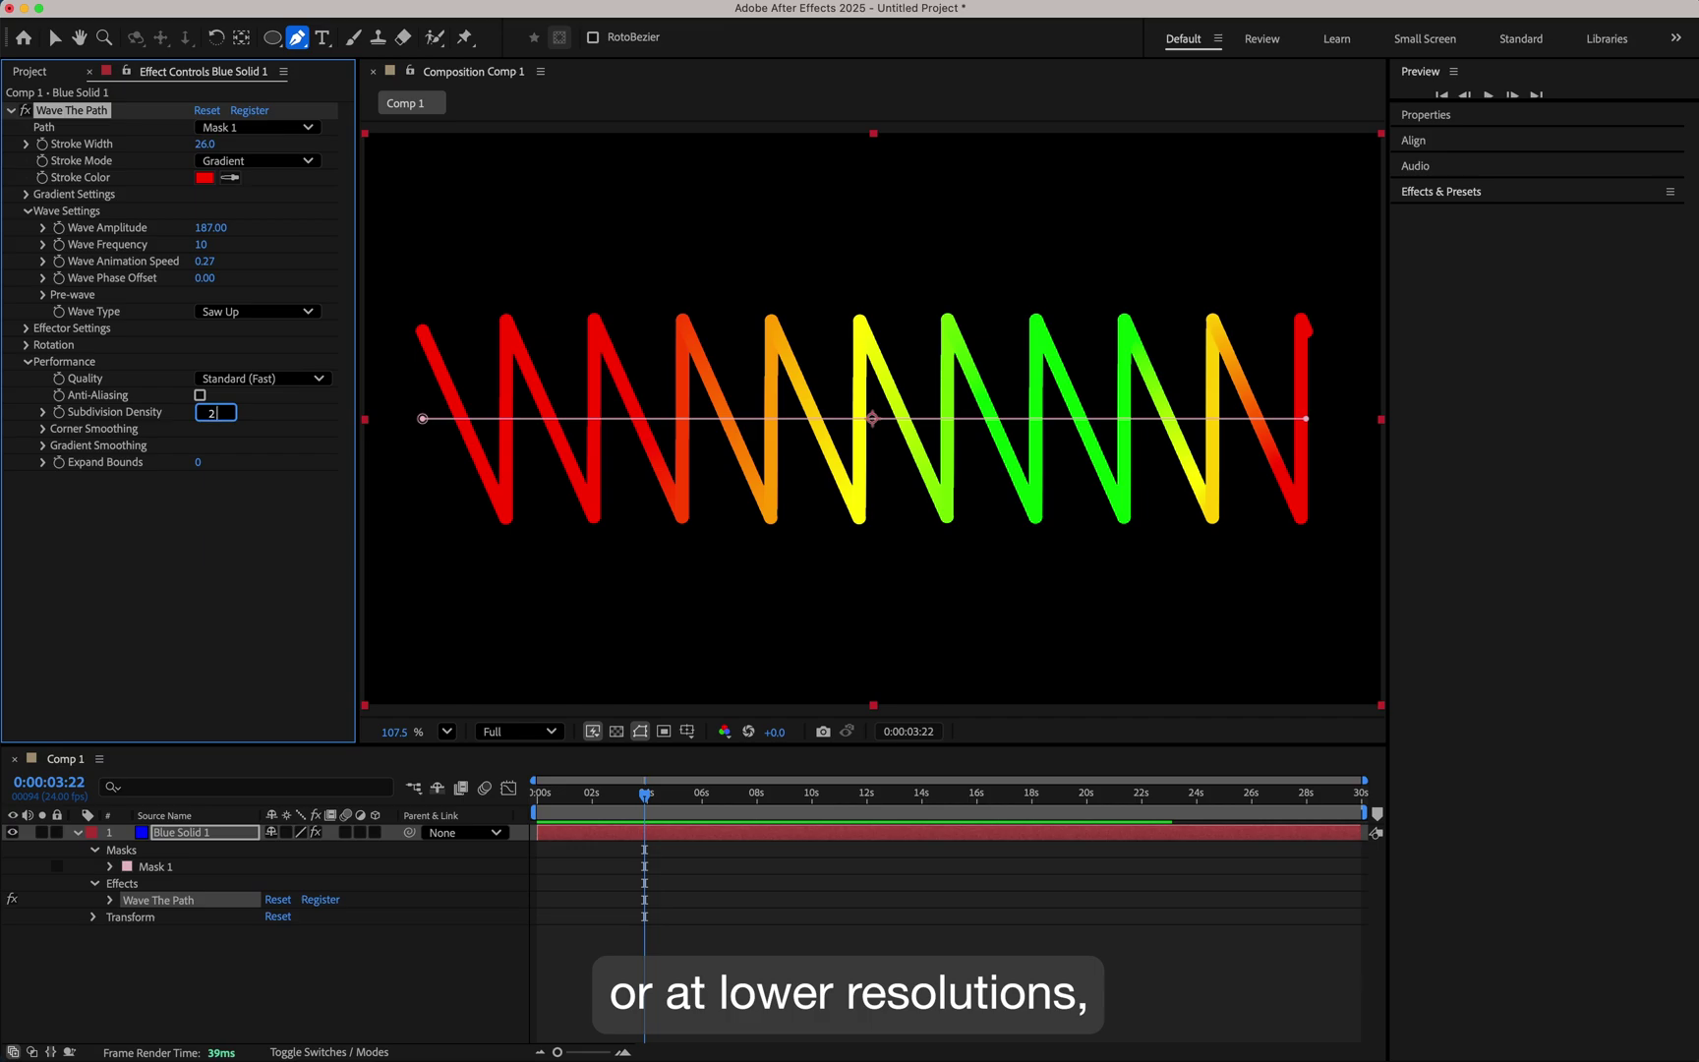
left_click(287, 528)
key("space")
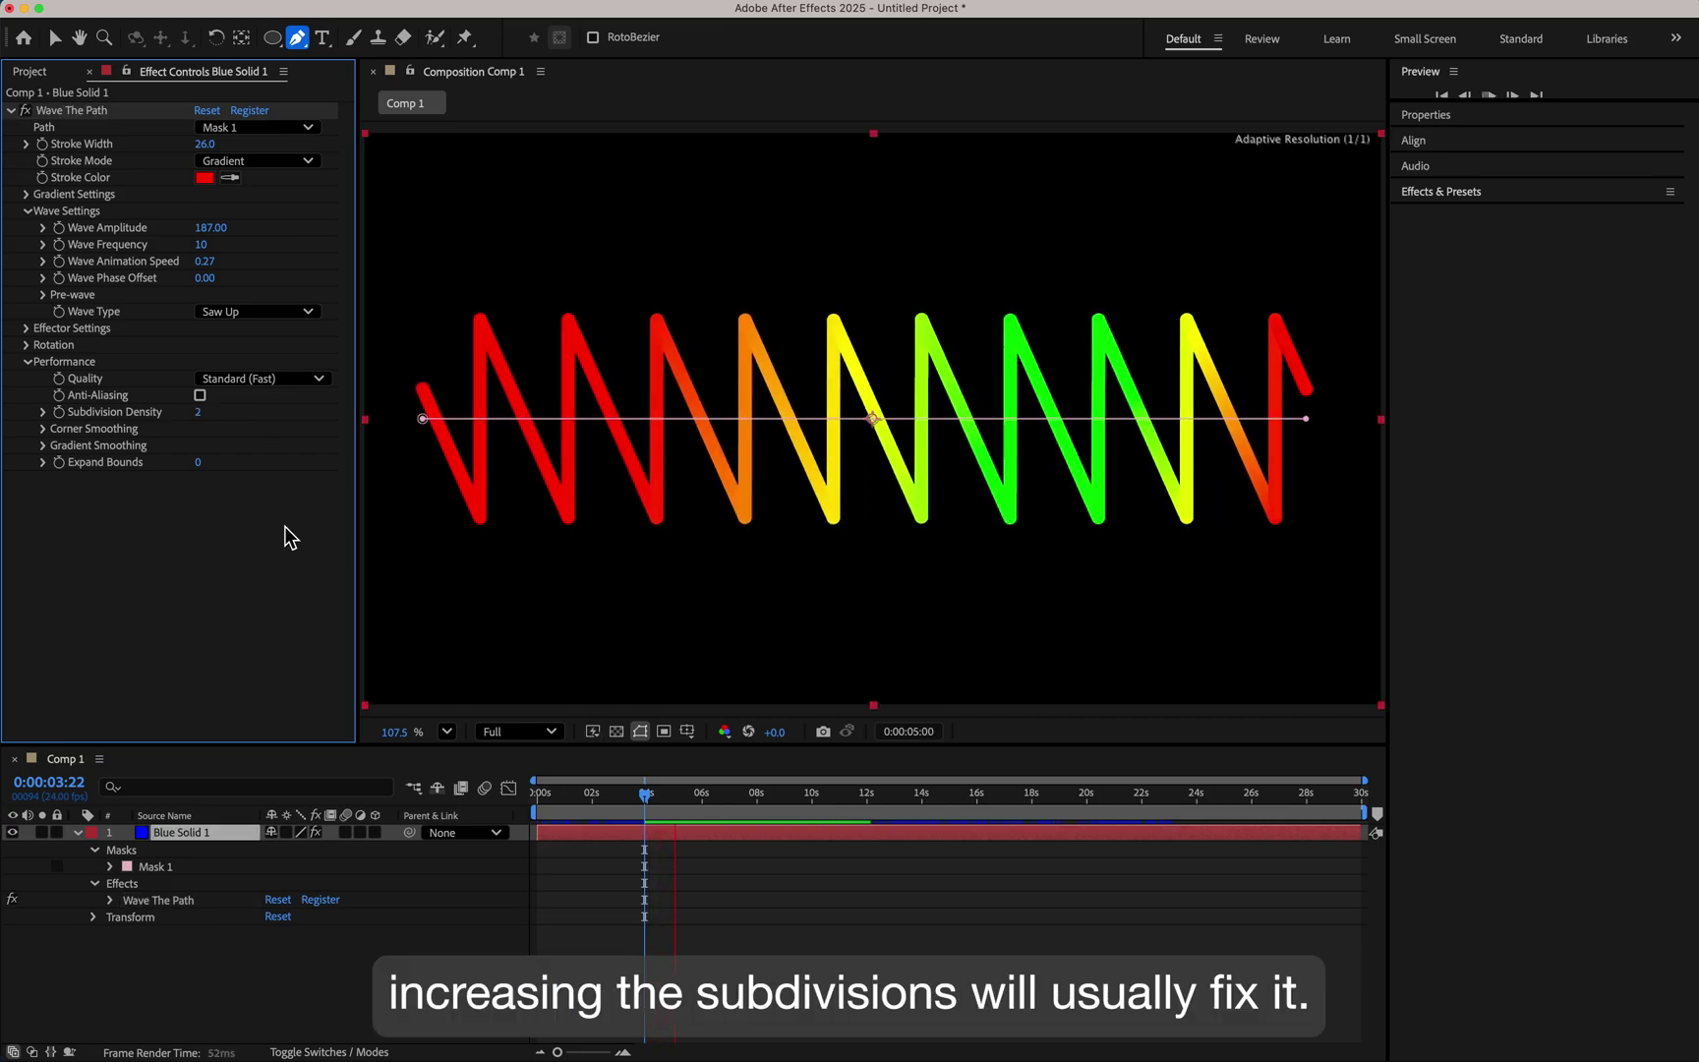
key("space")
type("3")
key("Return")
key("space")
key("space")
key("space")
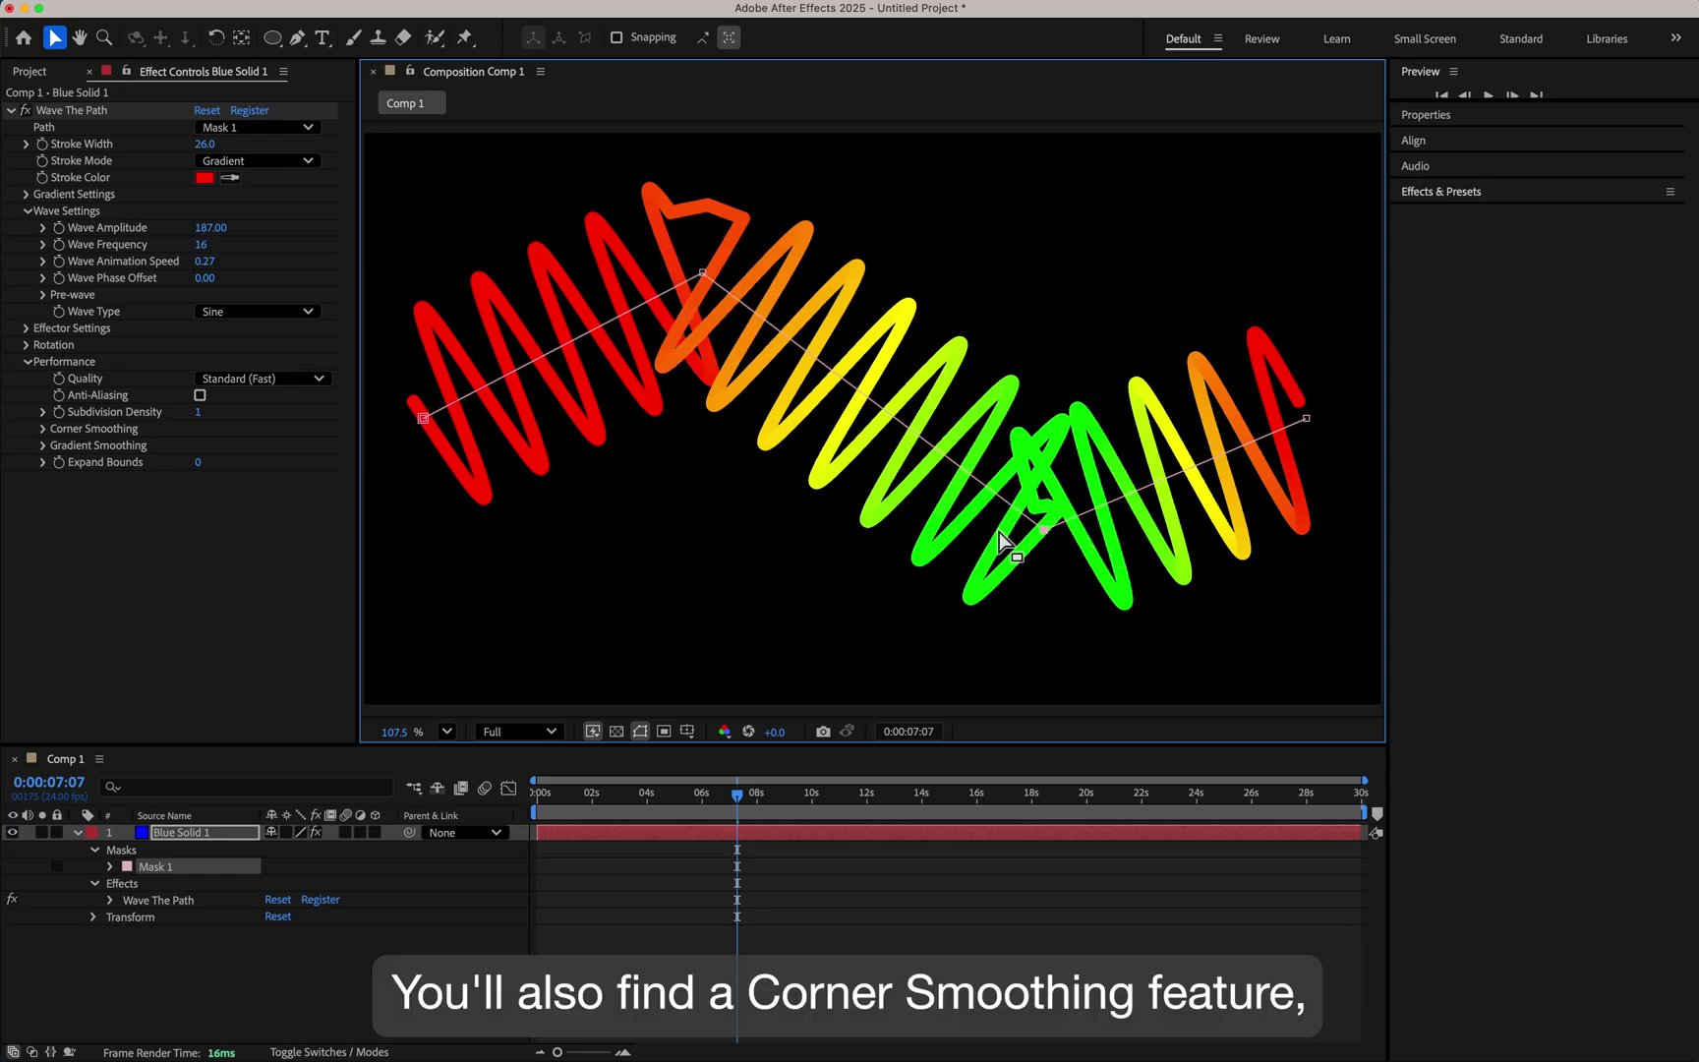
Enable Corner Smoothing, increase its Ease Power, and drag two mask vertices to bend the wave.
left_click(45, 429)
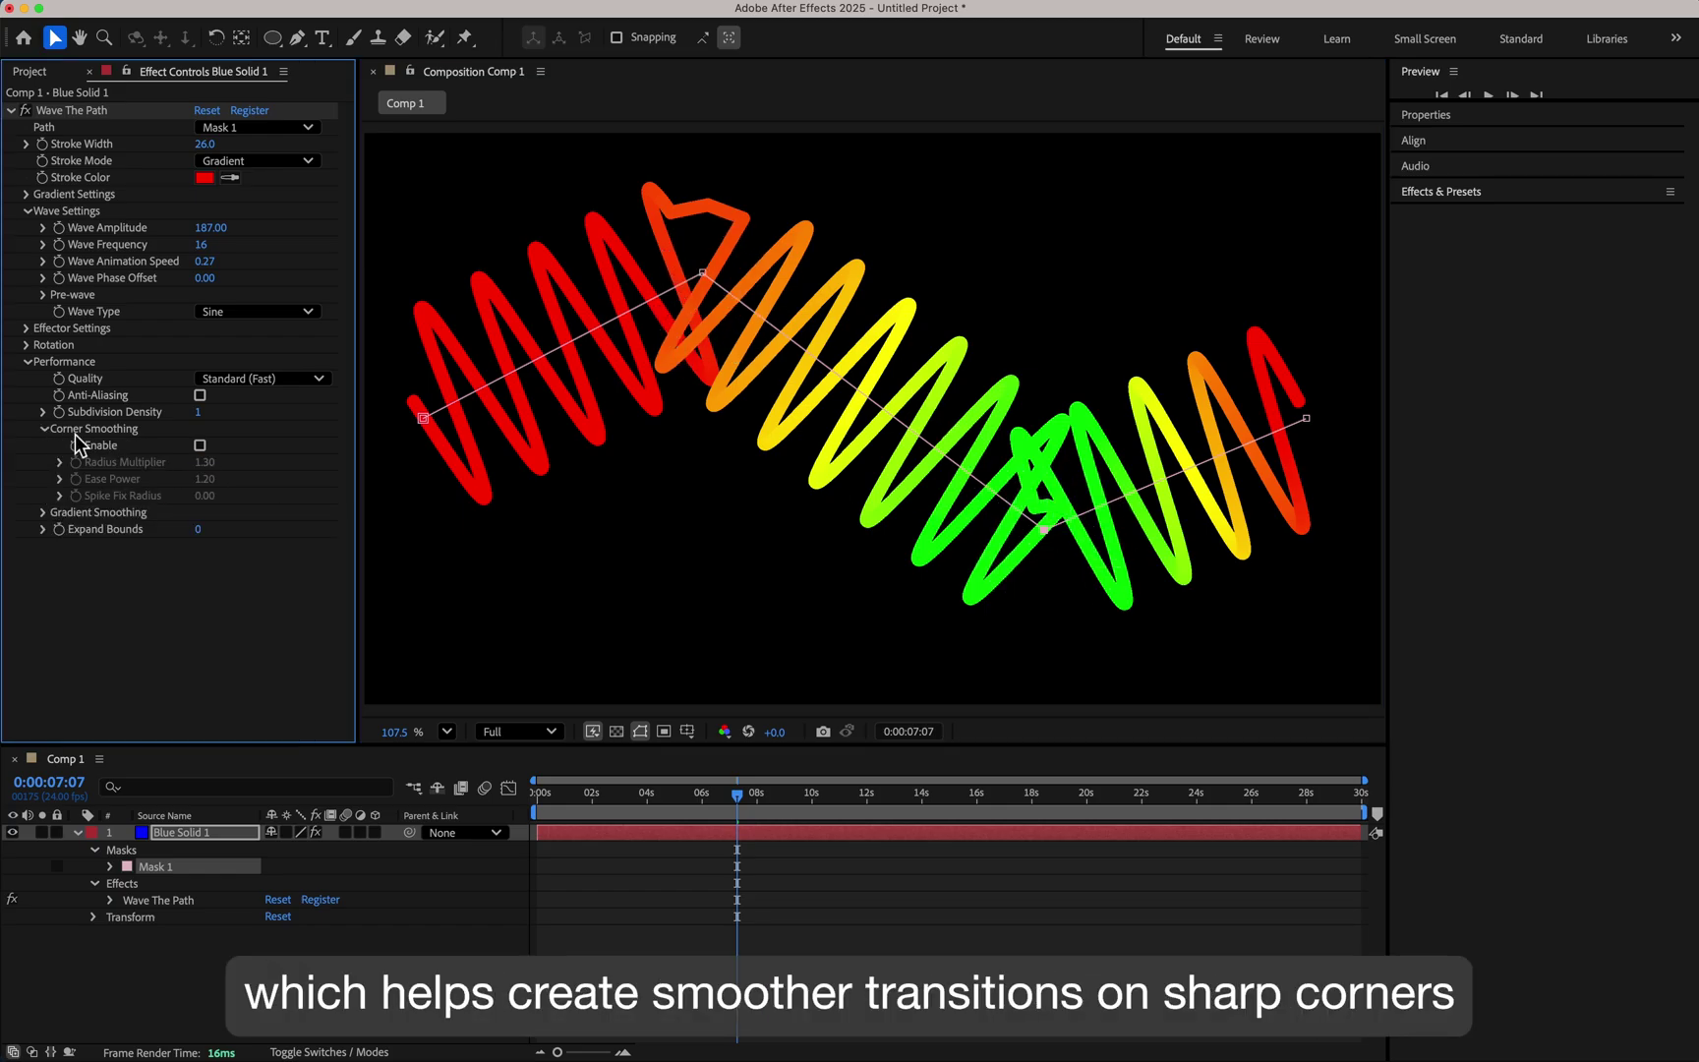
left_click(201, 446)
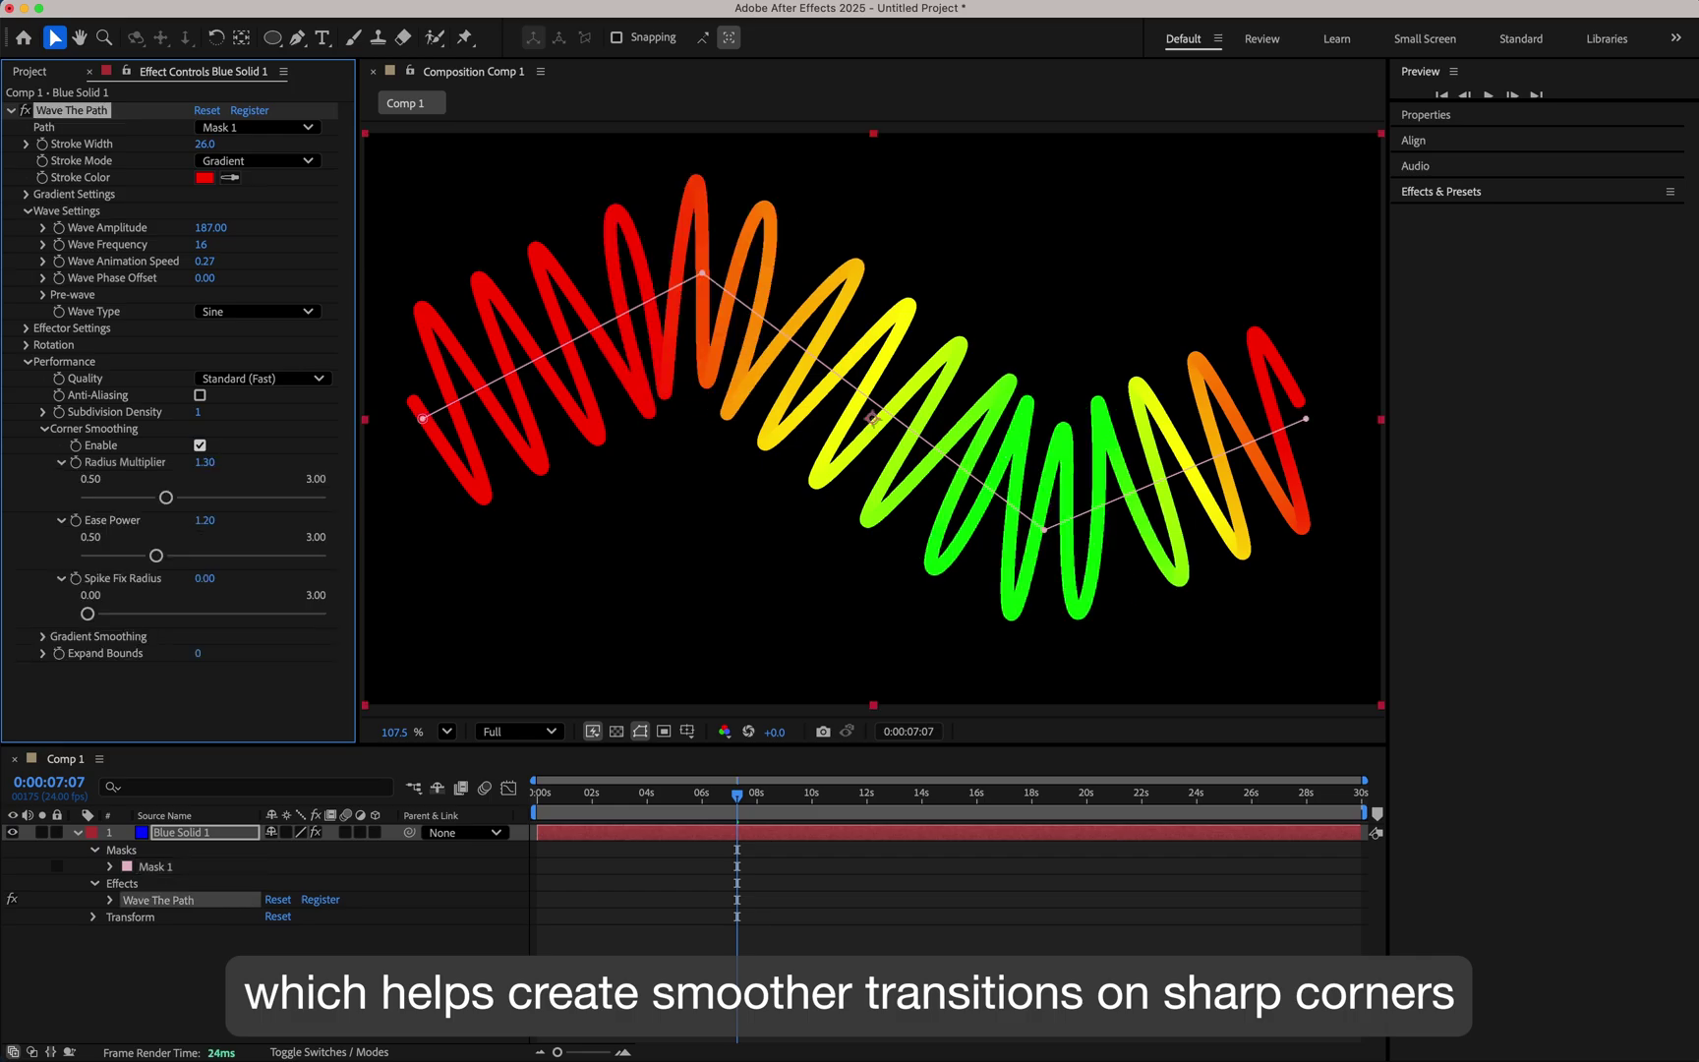
left_click(201, 445)
left_click(201, 446)
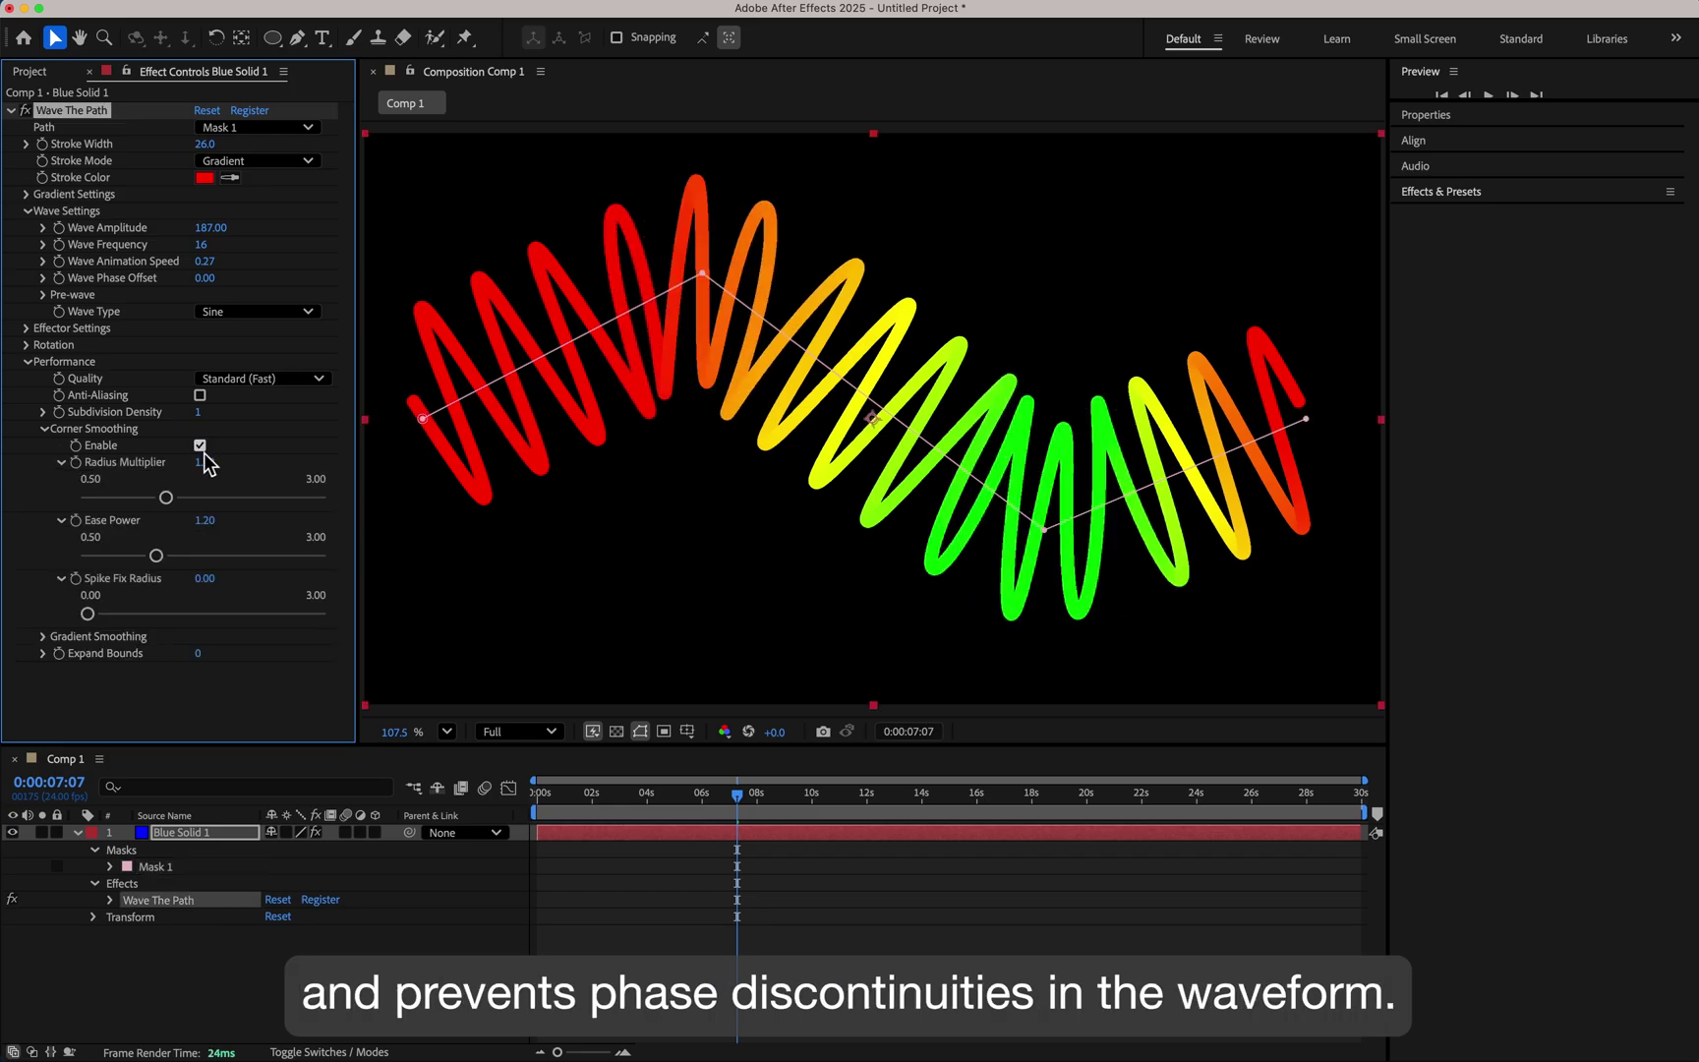
mouse_move(156, 555)
left_mouse_down()
mouse_move(199, 556)
mouse_move(154, 557)
left_mouse_up()
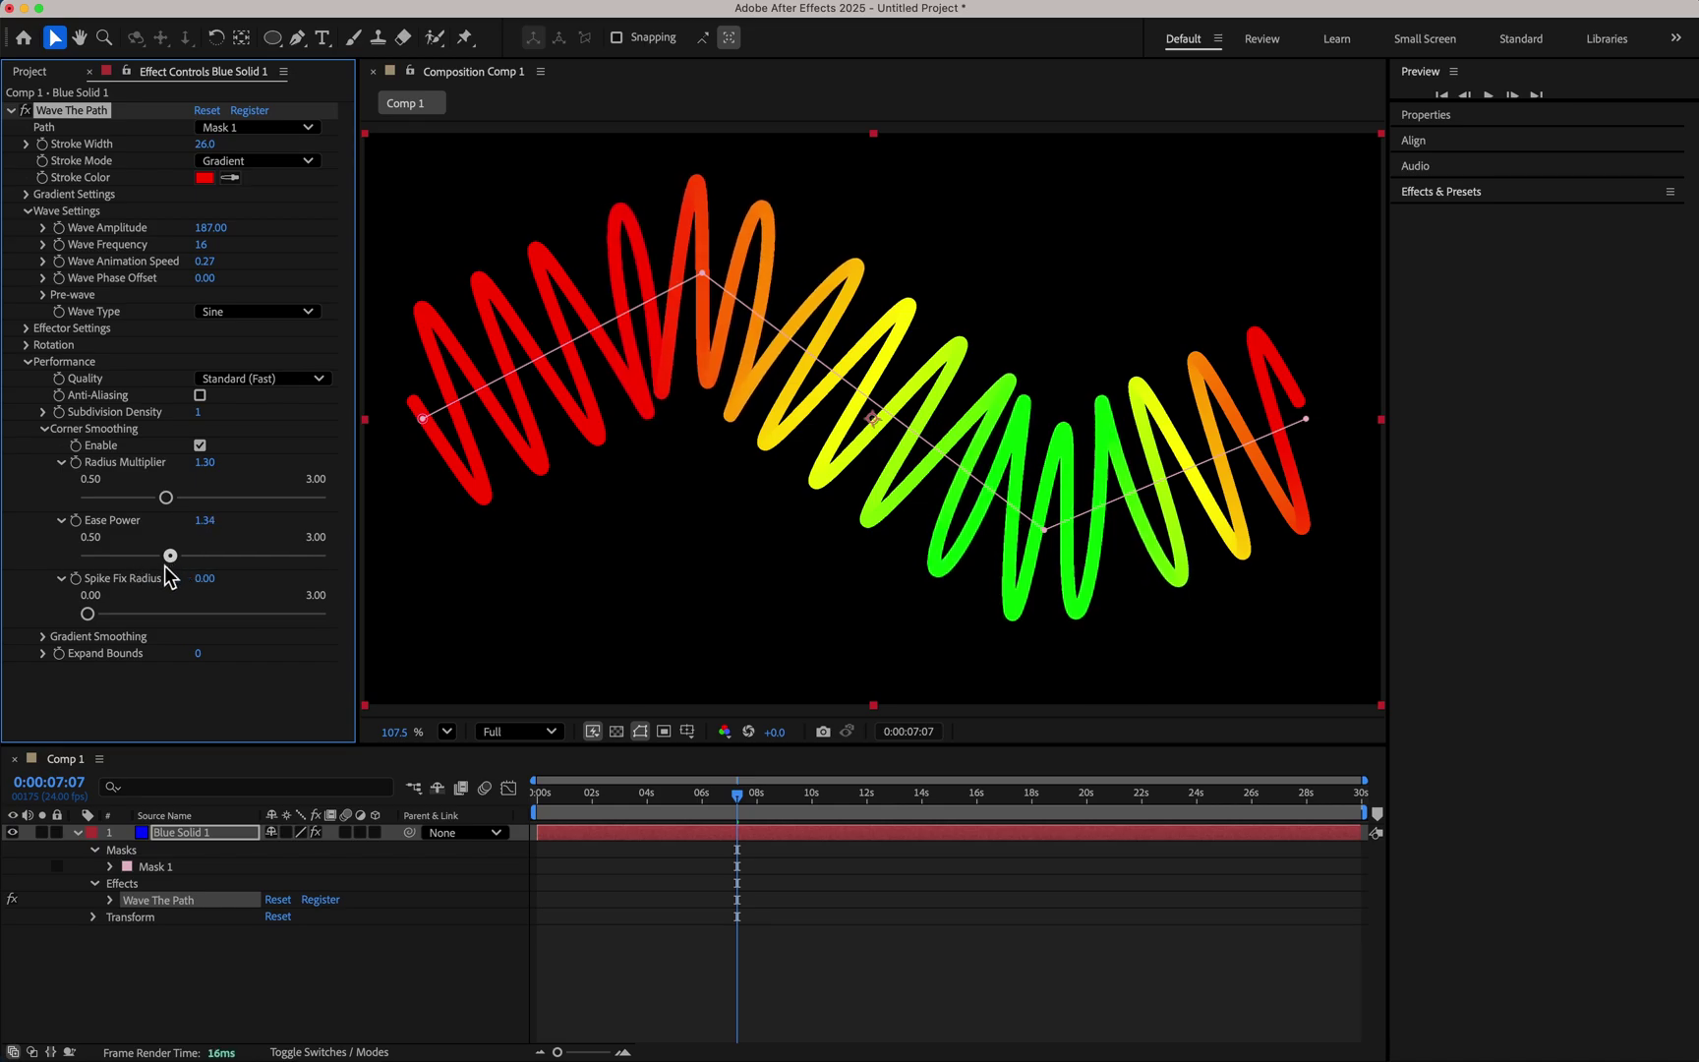
mouse_move(691, 275)
left_mouse_down()
mouse_move(686, 557)
mouse_move(682, 372)
mouse_move(834, 270)
mouse_move(701, 286)
left_mouse_up()
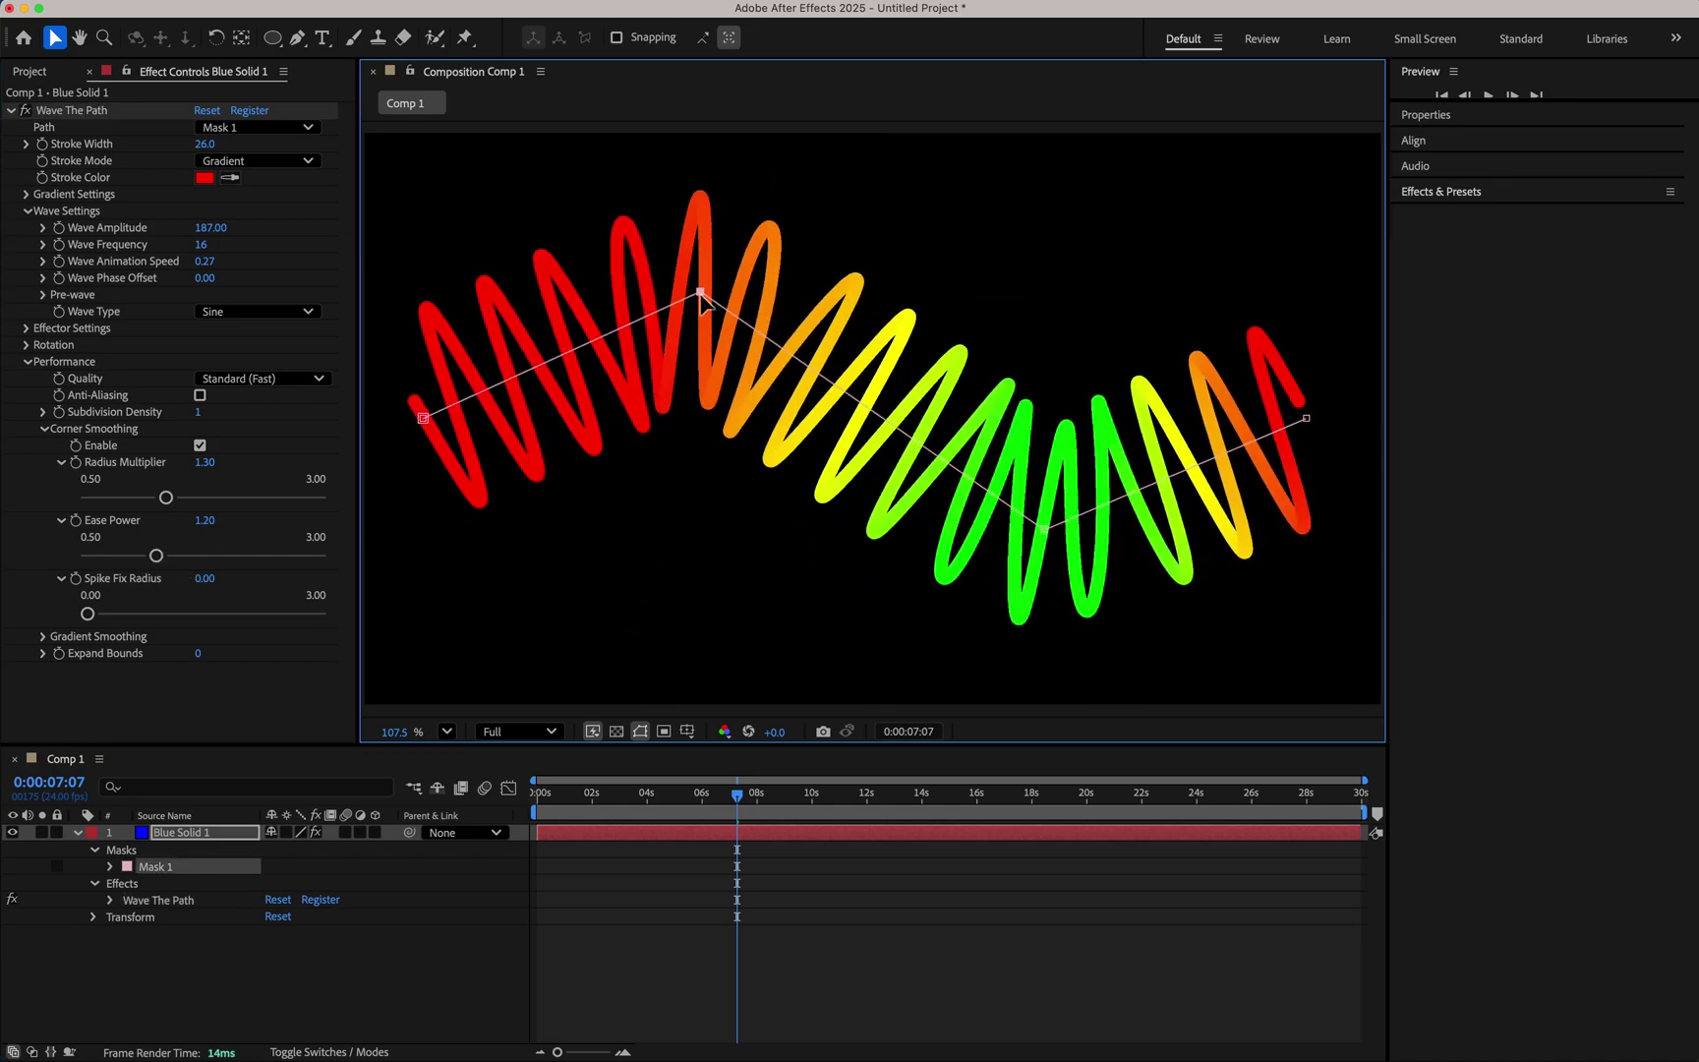
mouse_move(1042, 531)
left_mouse_down()
mouse_move(1030, 317)
mouse_move(1025, 511)
left_mouse_up()
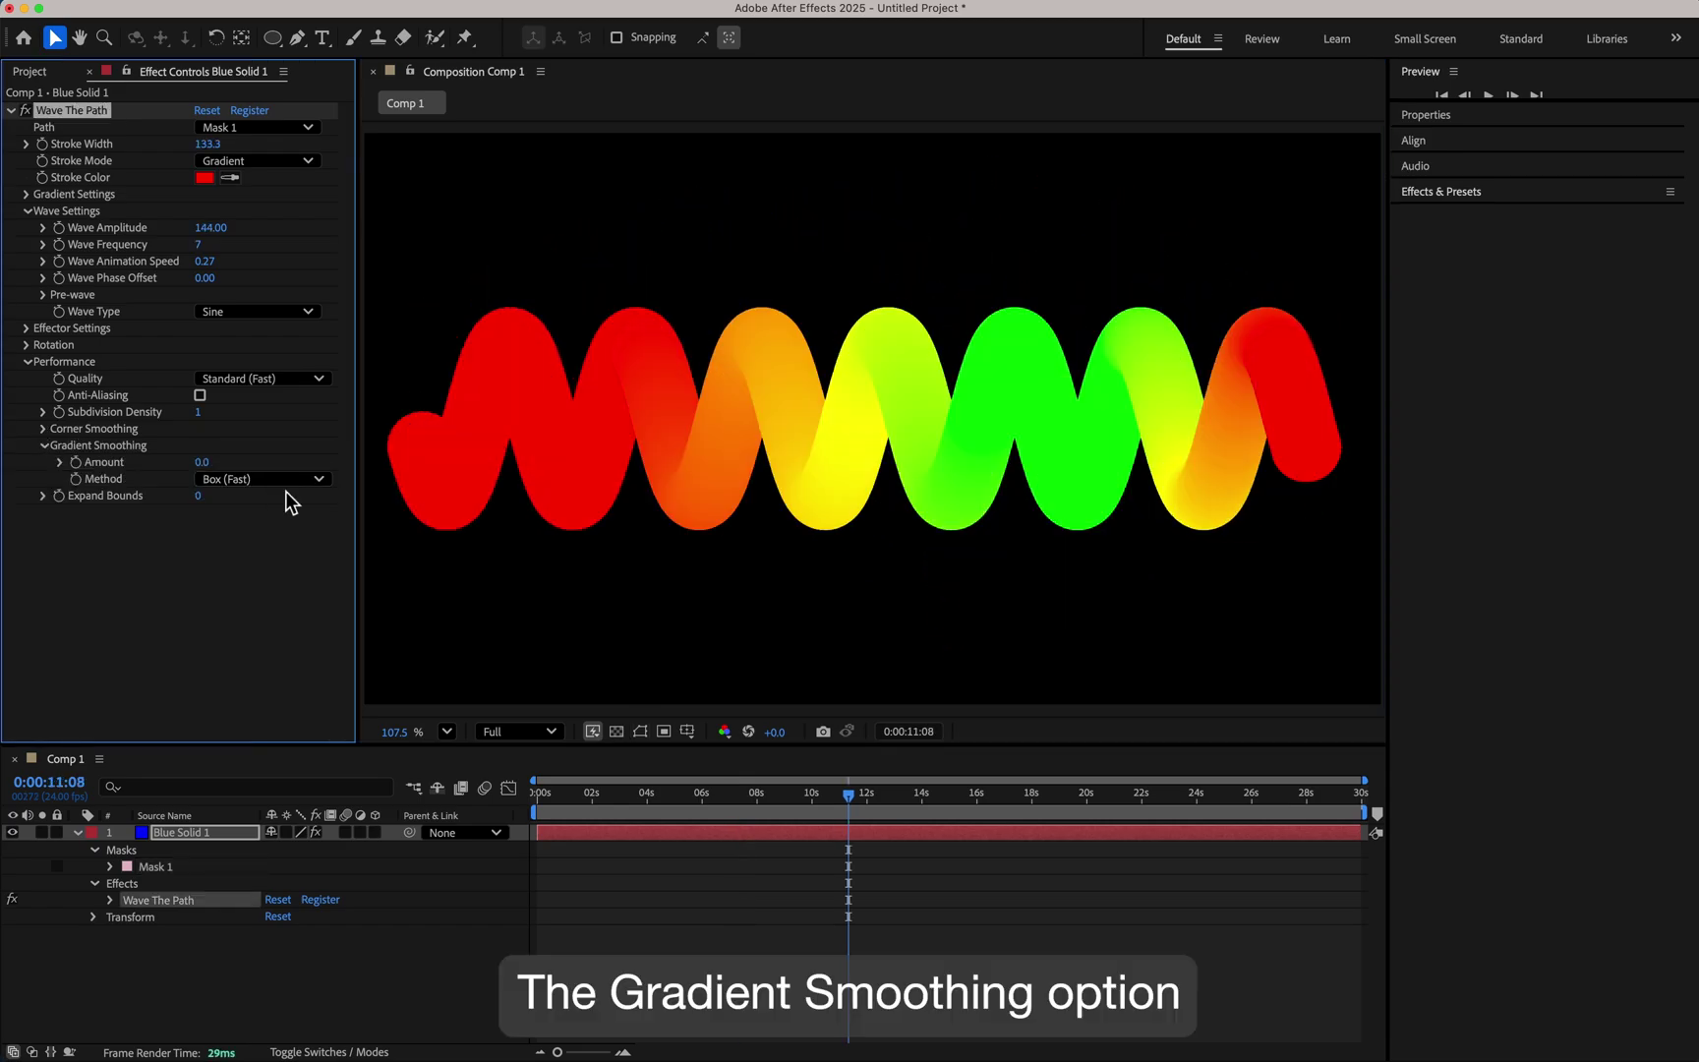
Scrub Gradient Smoothing Amount down to 12 and show safe-area guides.
left_click_drag(211, 463, 245, 465)
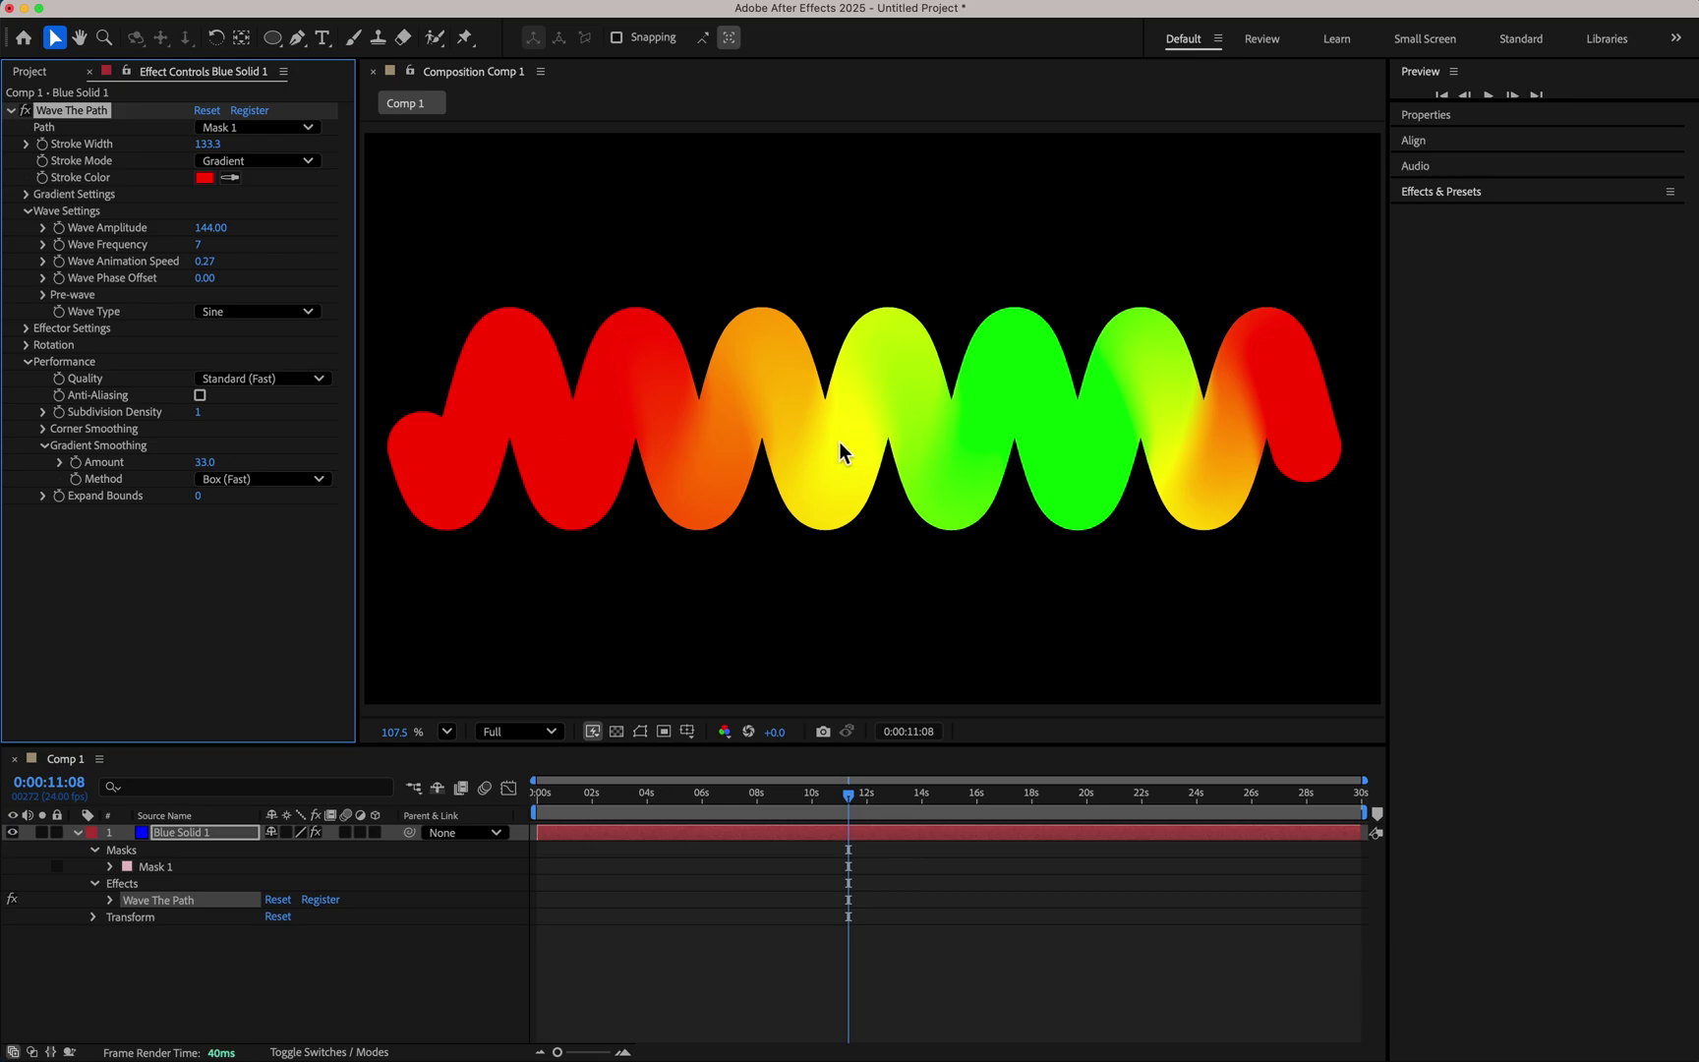
left_click_drag(200, 466, 181, 465)
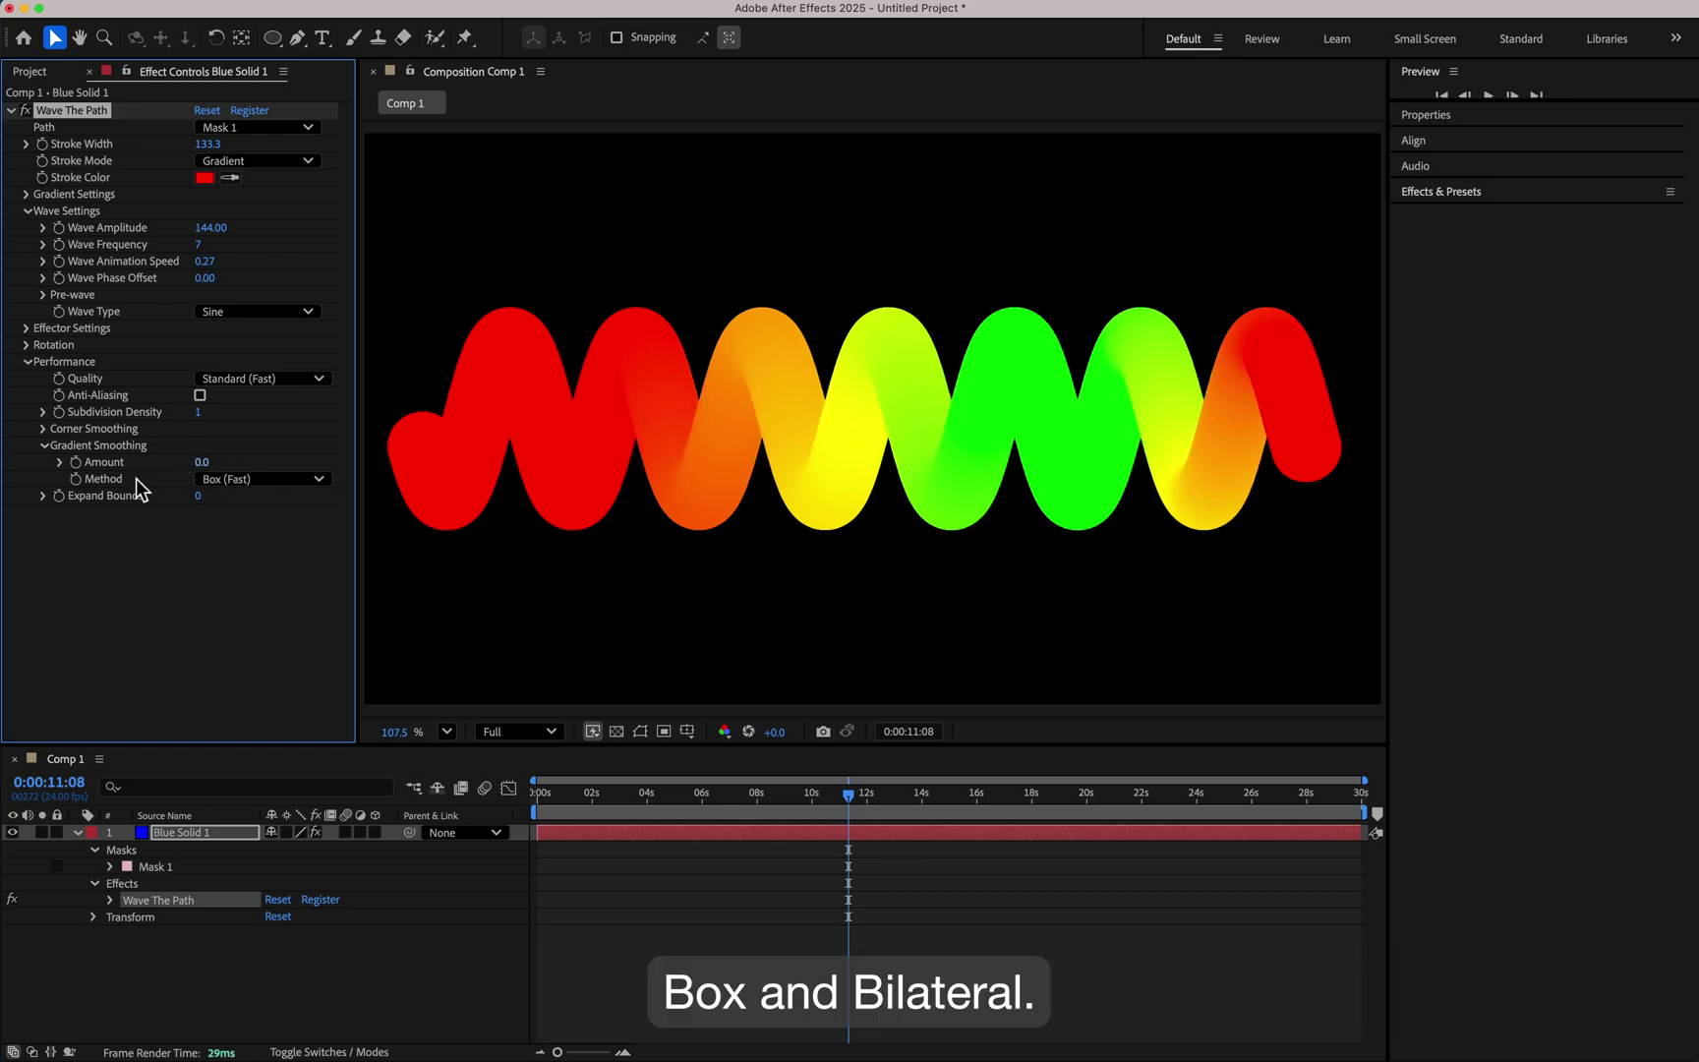
key("apostrophe")
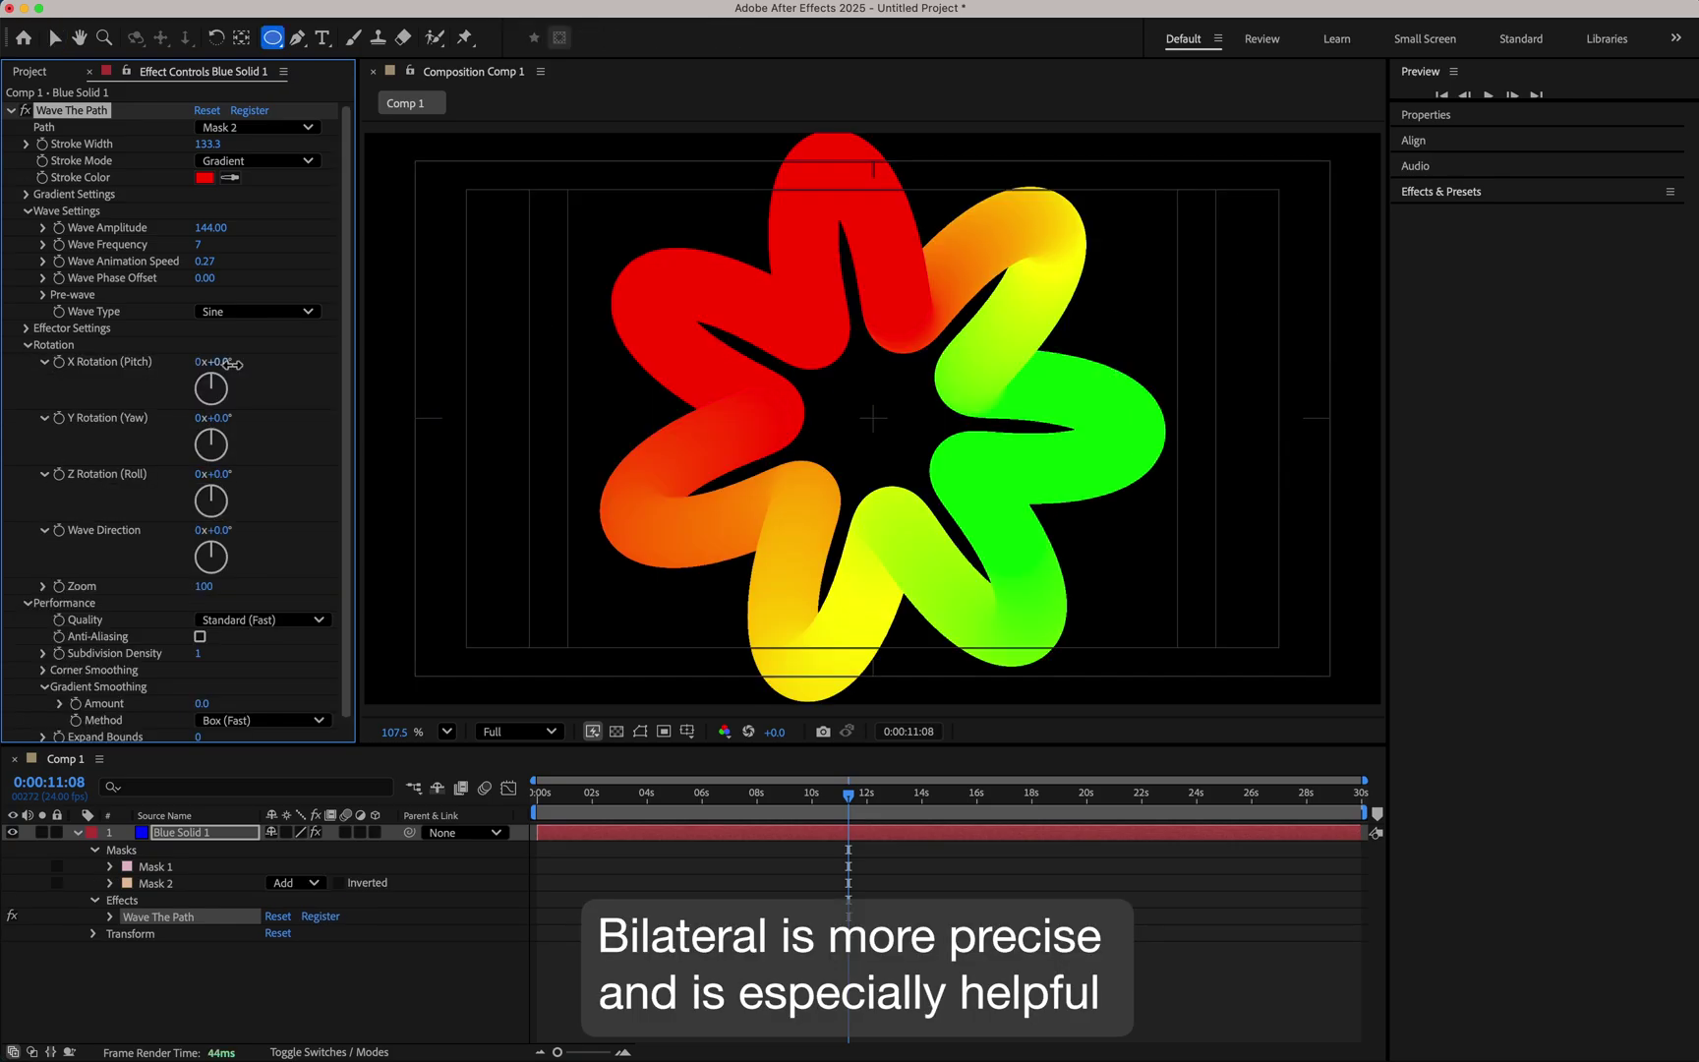
Tilt the wave to 120° X Rotation and 88° Wave Direction to form a W.
left_click_drag(236, 362, 364, 379)
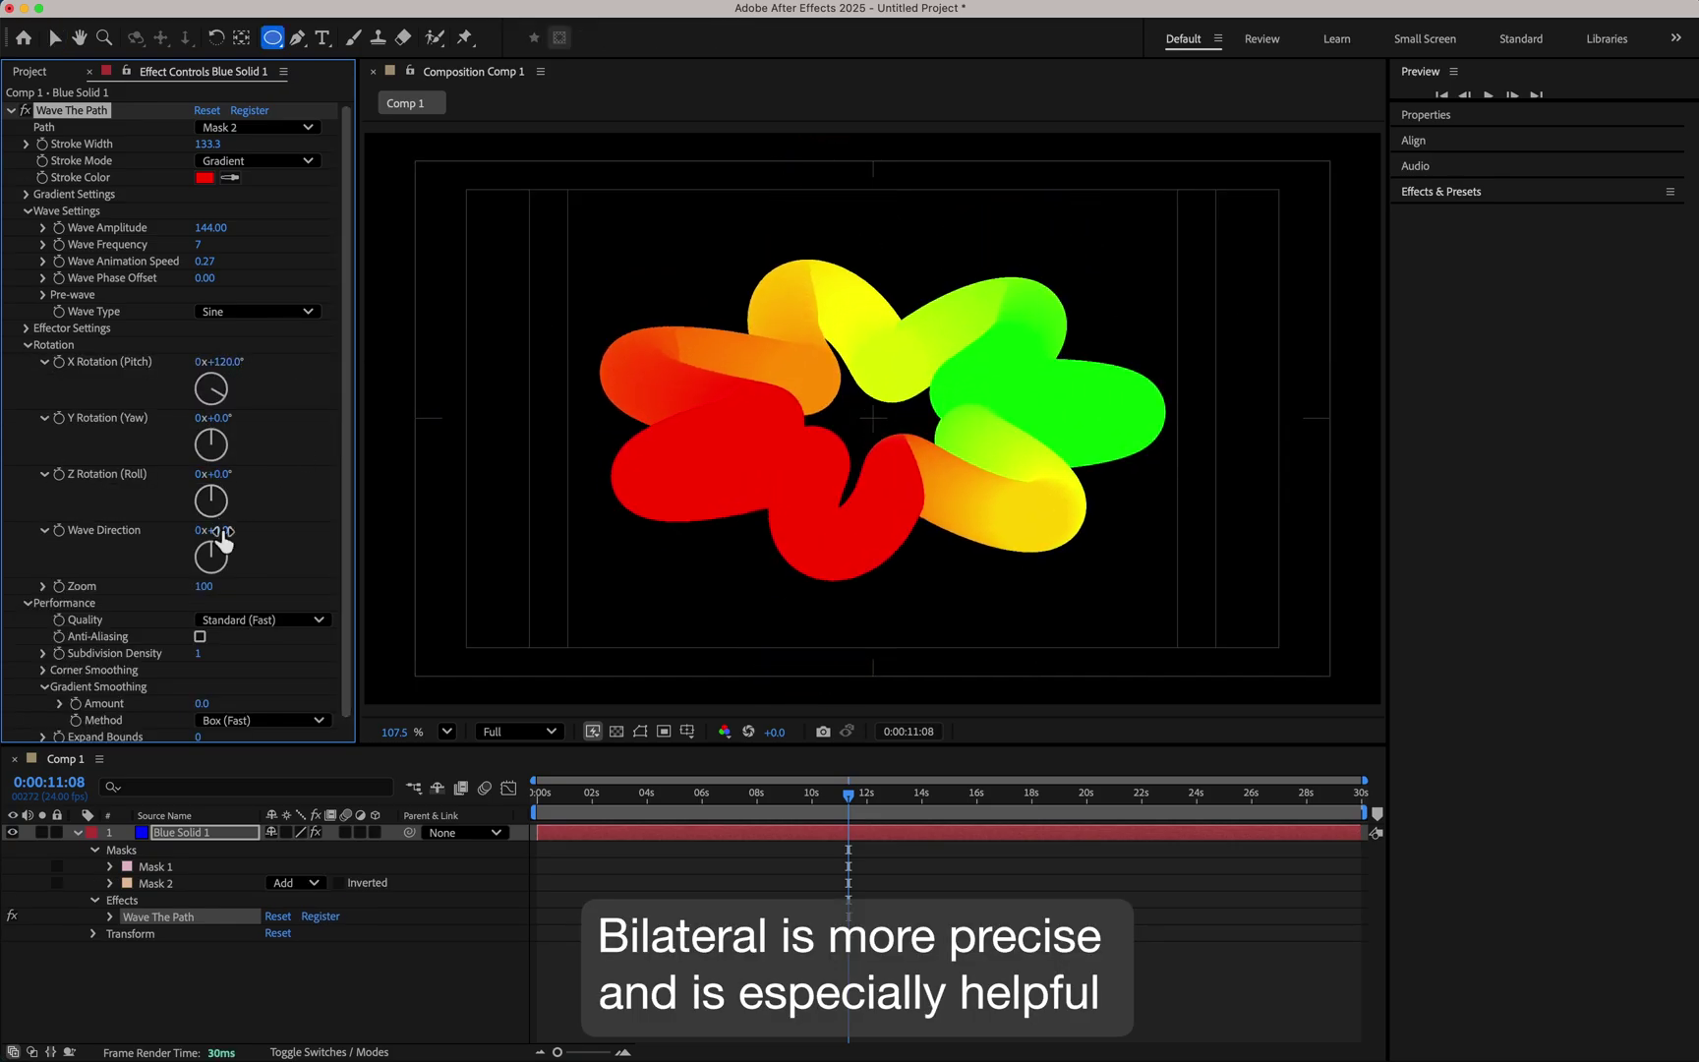
left_click_drag(223, 539, 413, 540)
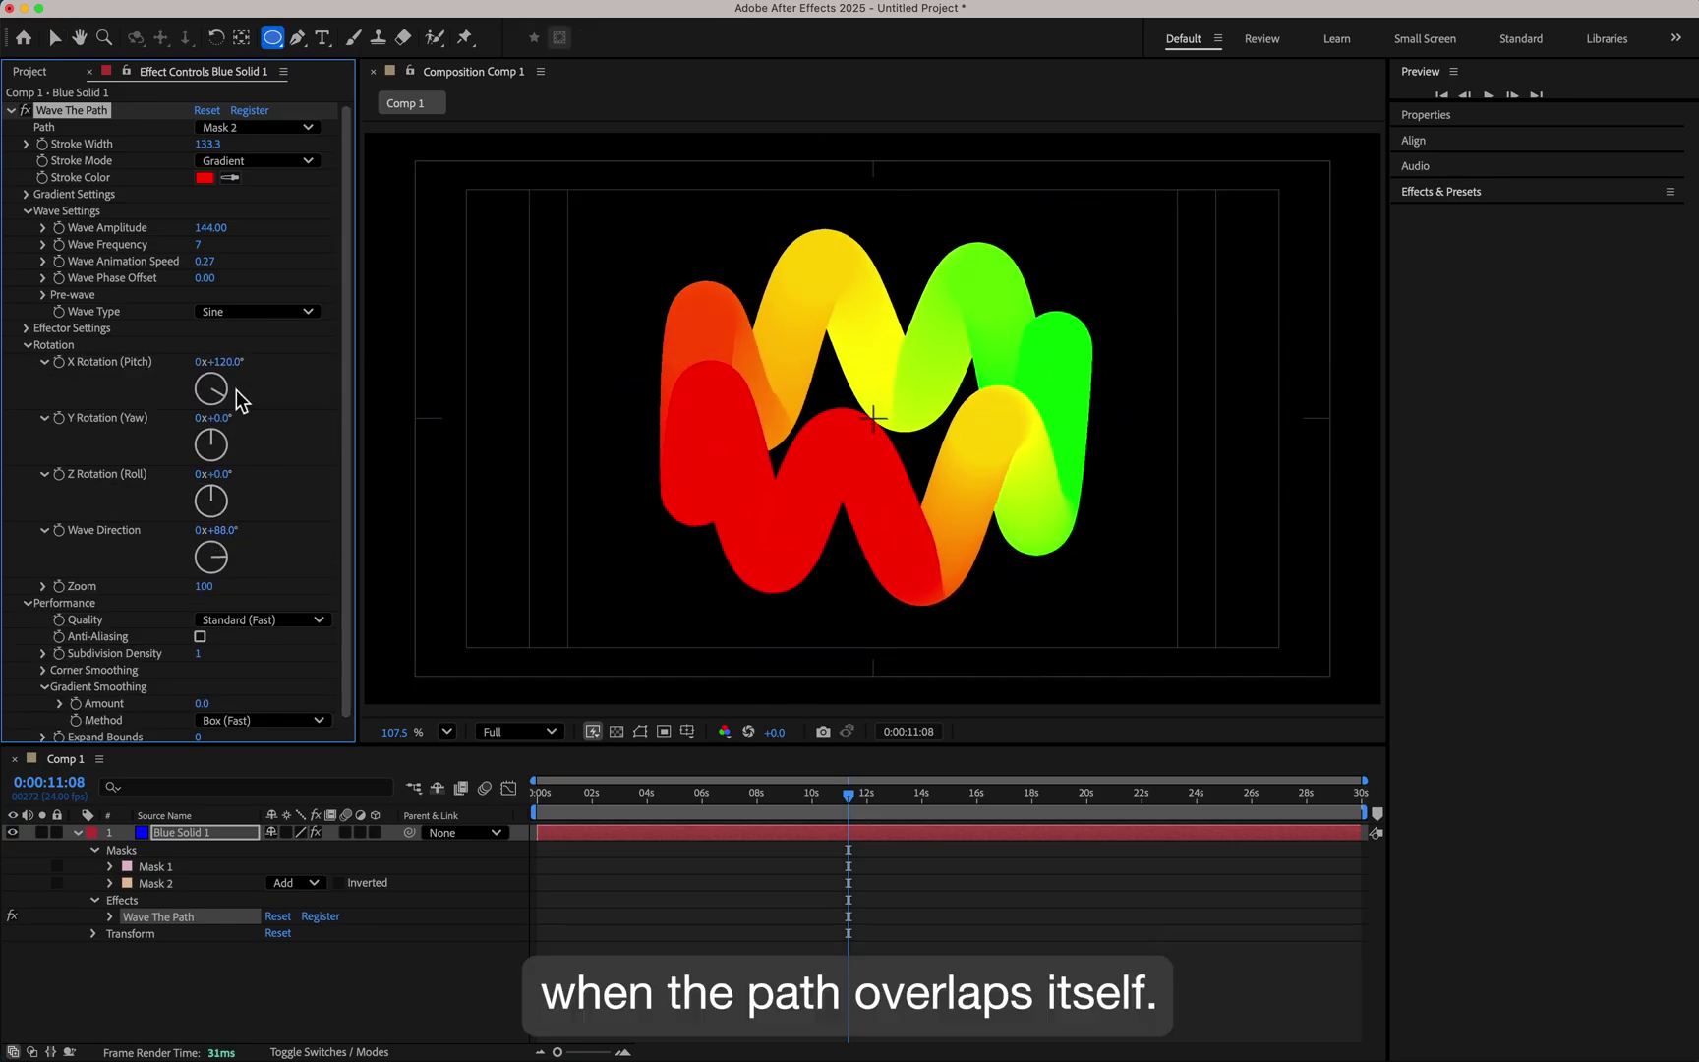
left_click_drag(229, 364, 214, 364)
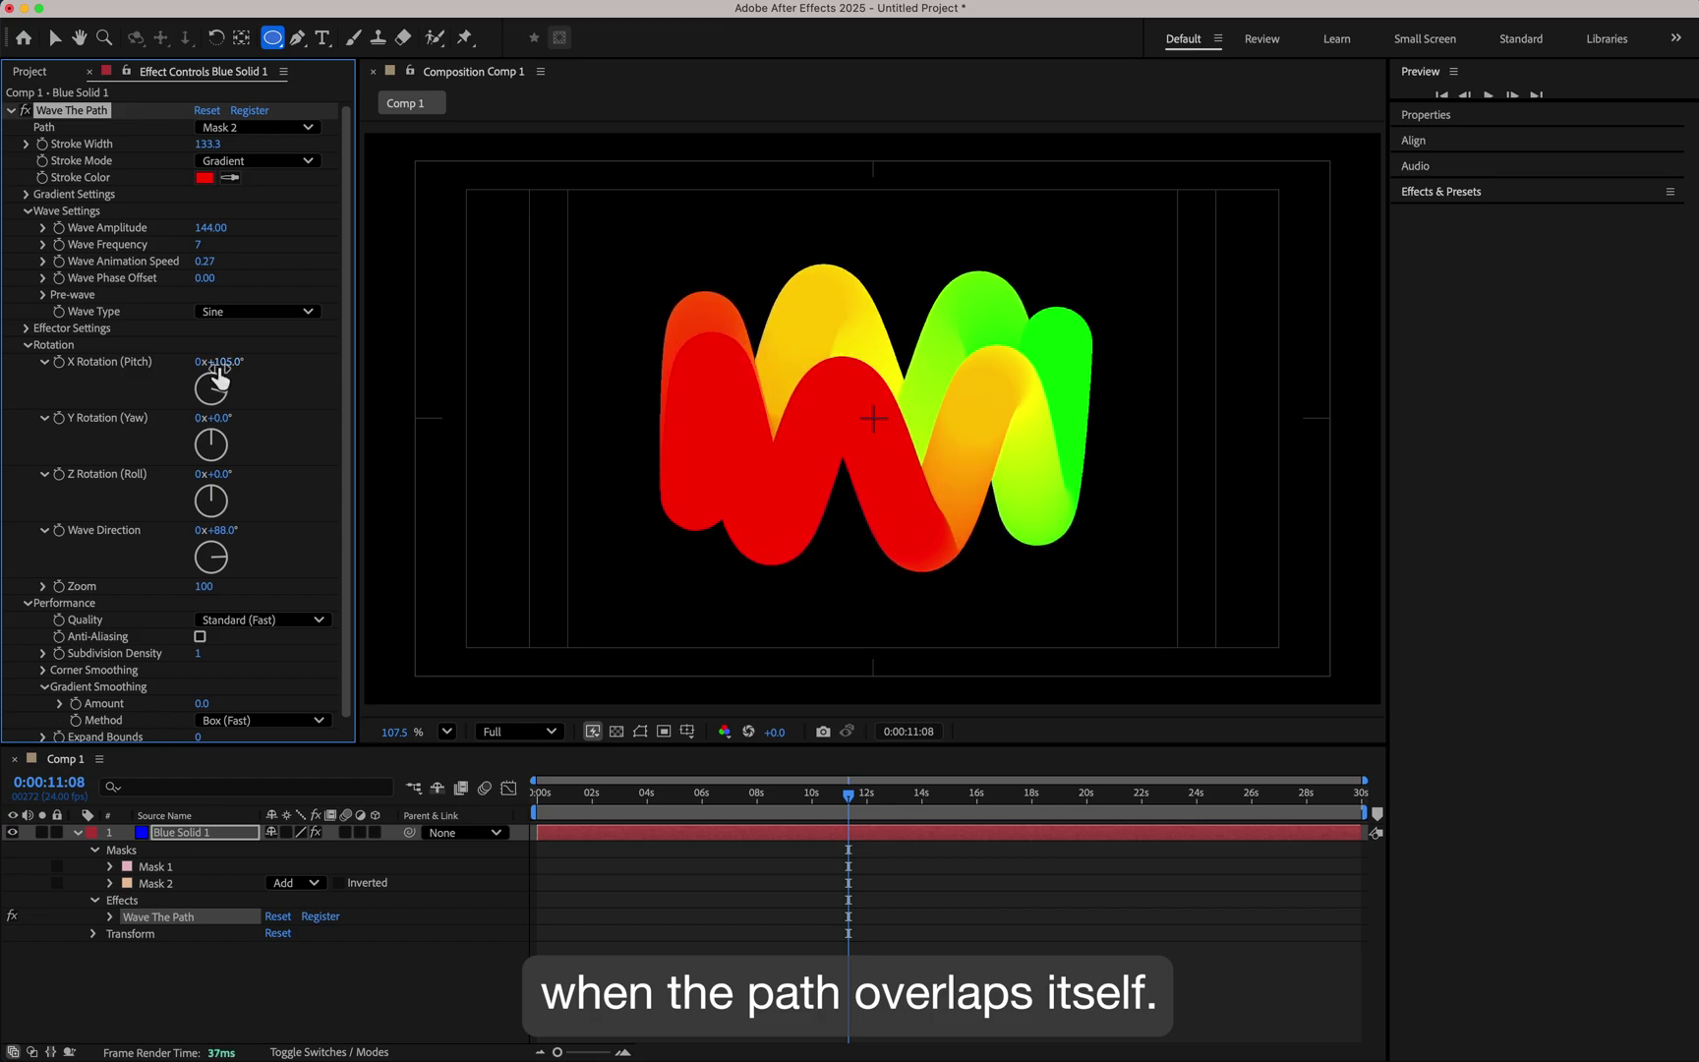
scroll(108, 585, "down", 1)
Set Gradient Smoothing Amount to 16.5 with the Bilateral (Quality) method.
left_click_drag(225, 707, 377, 713)
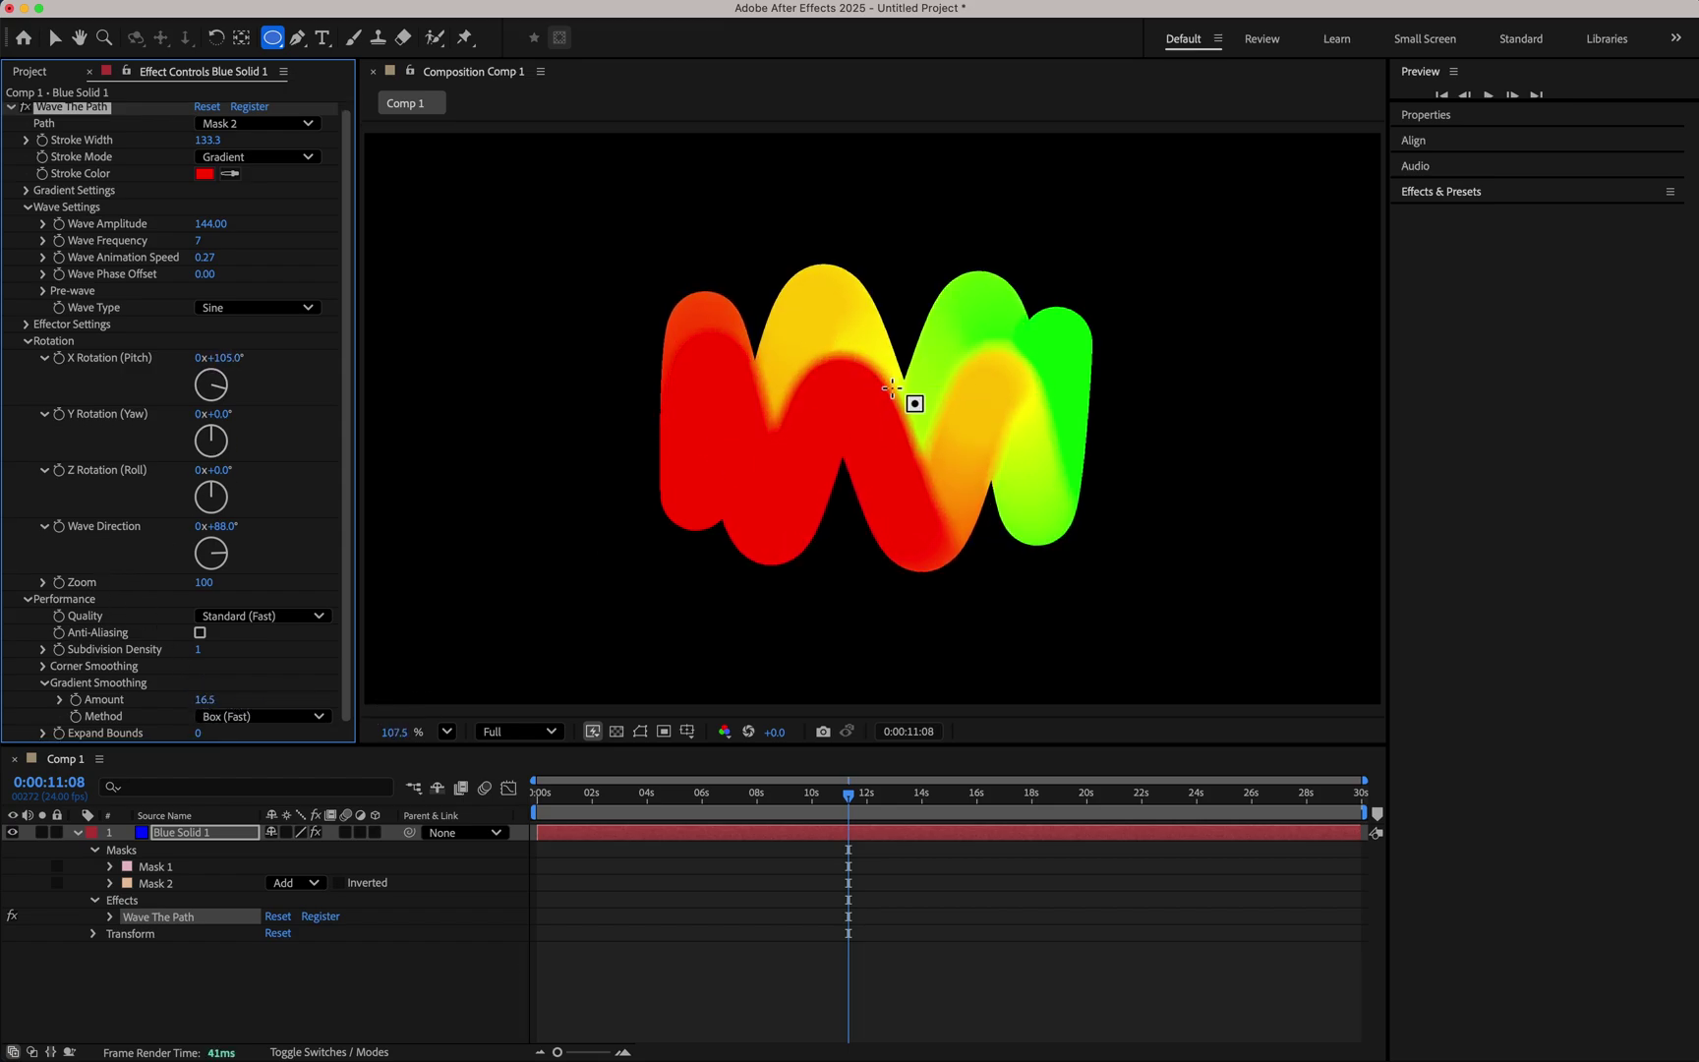
left_click(261, 716)
left_click(292, 759)
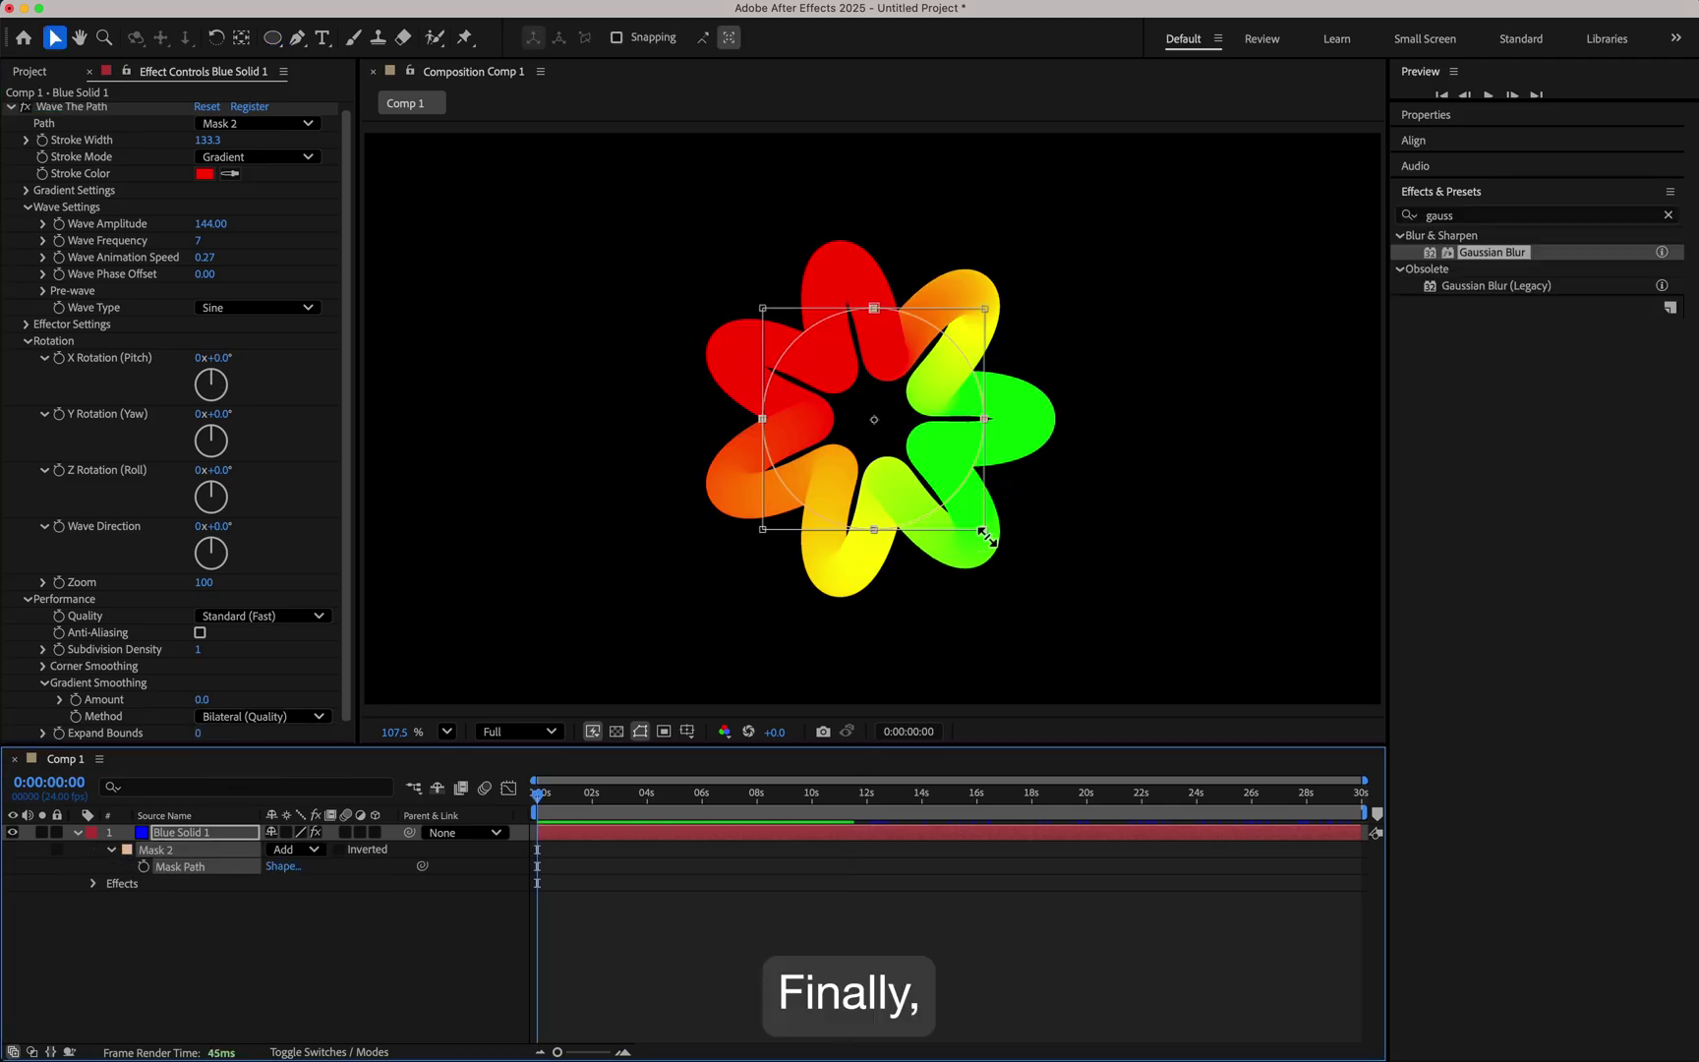
Scale the circular mask up, set Expand Bounds to 113, and move the effector ellipse right.
left_click_drag(986, 534, 1019, 564)
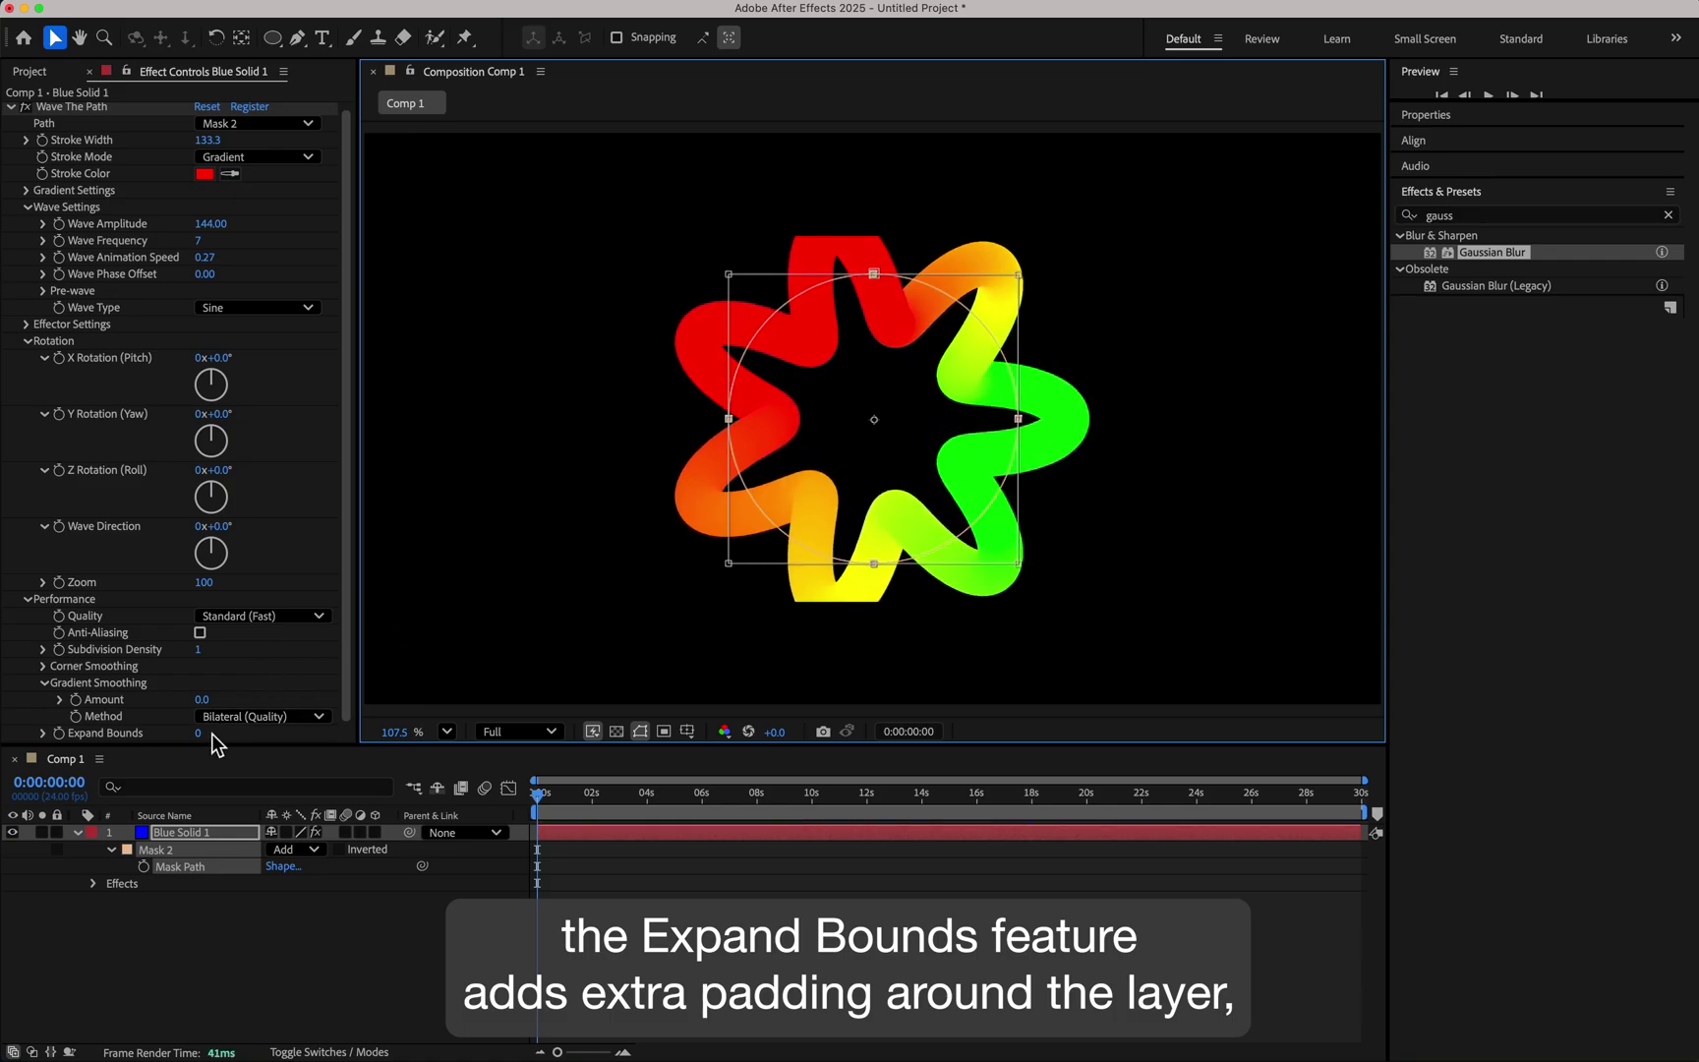
left_click_drag(211, 735, 298, 747)
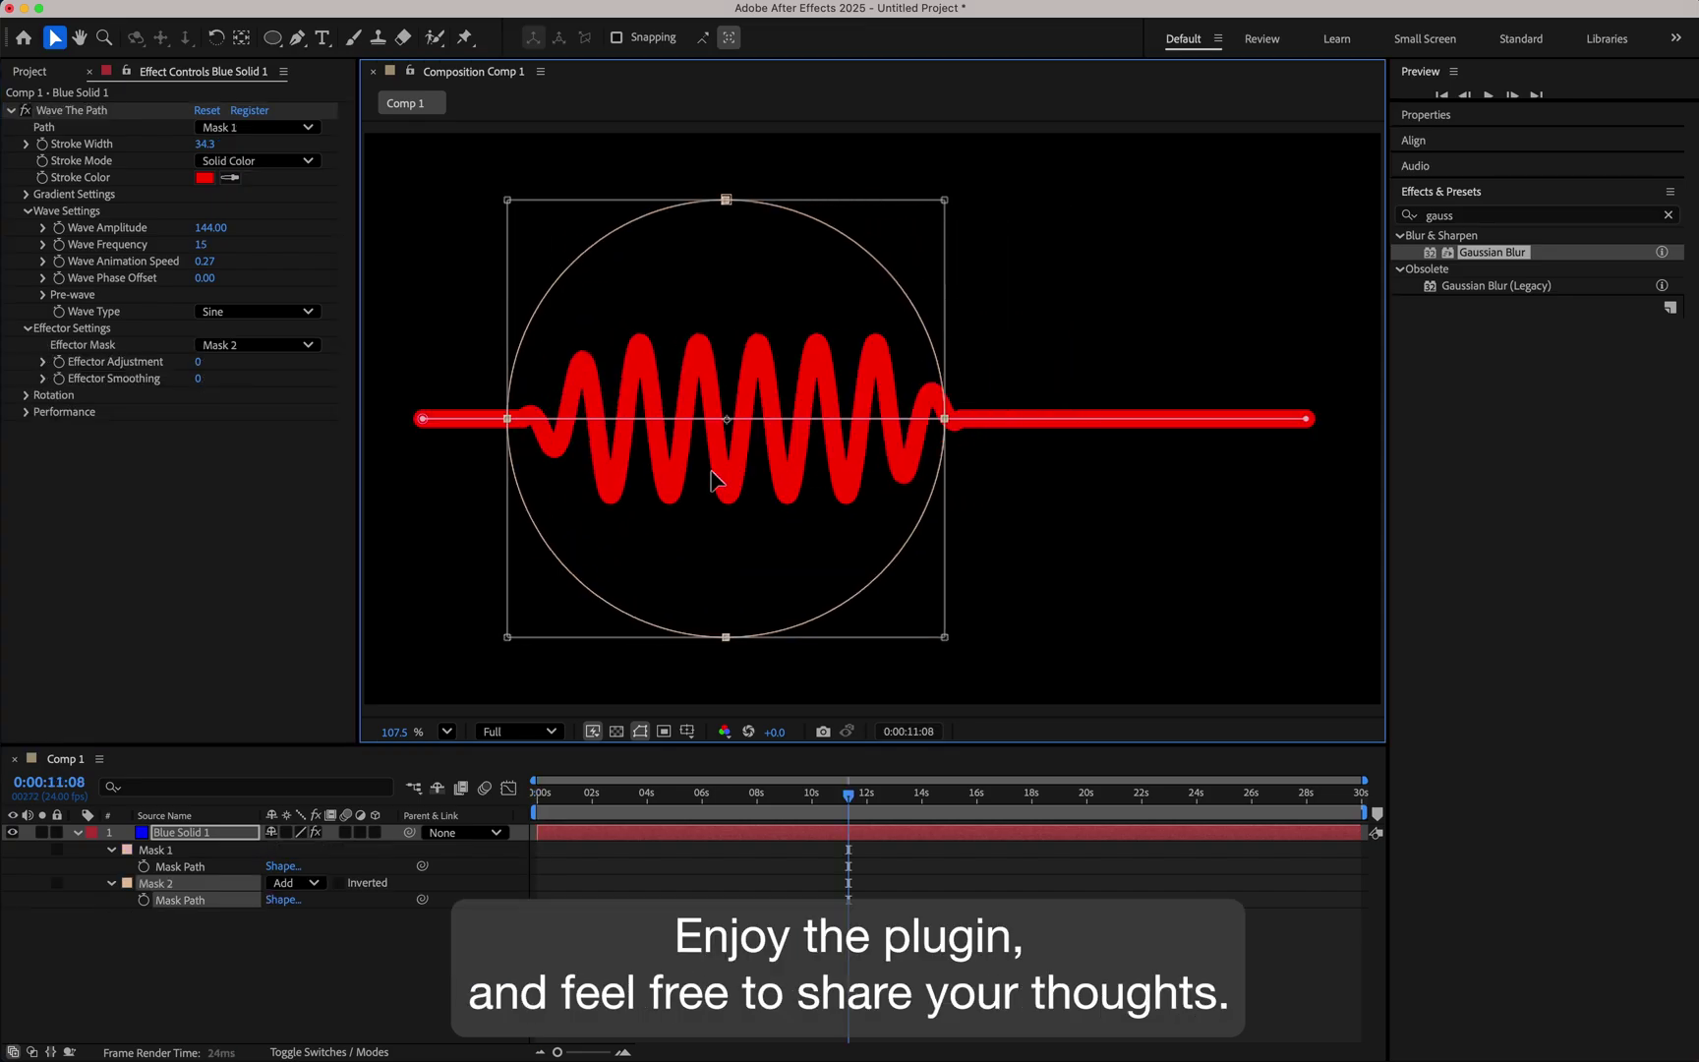
left_click_drag(713, 474, 778, 474)
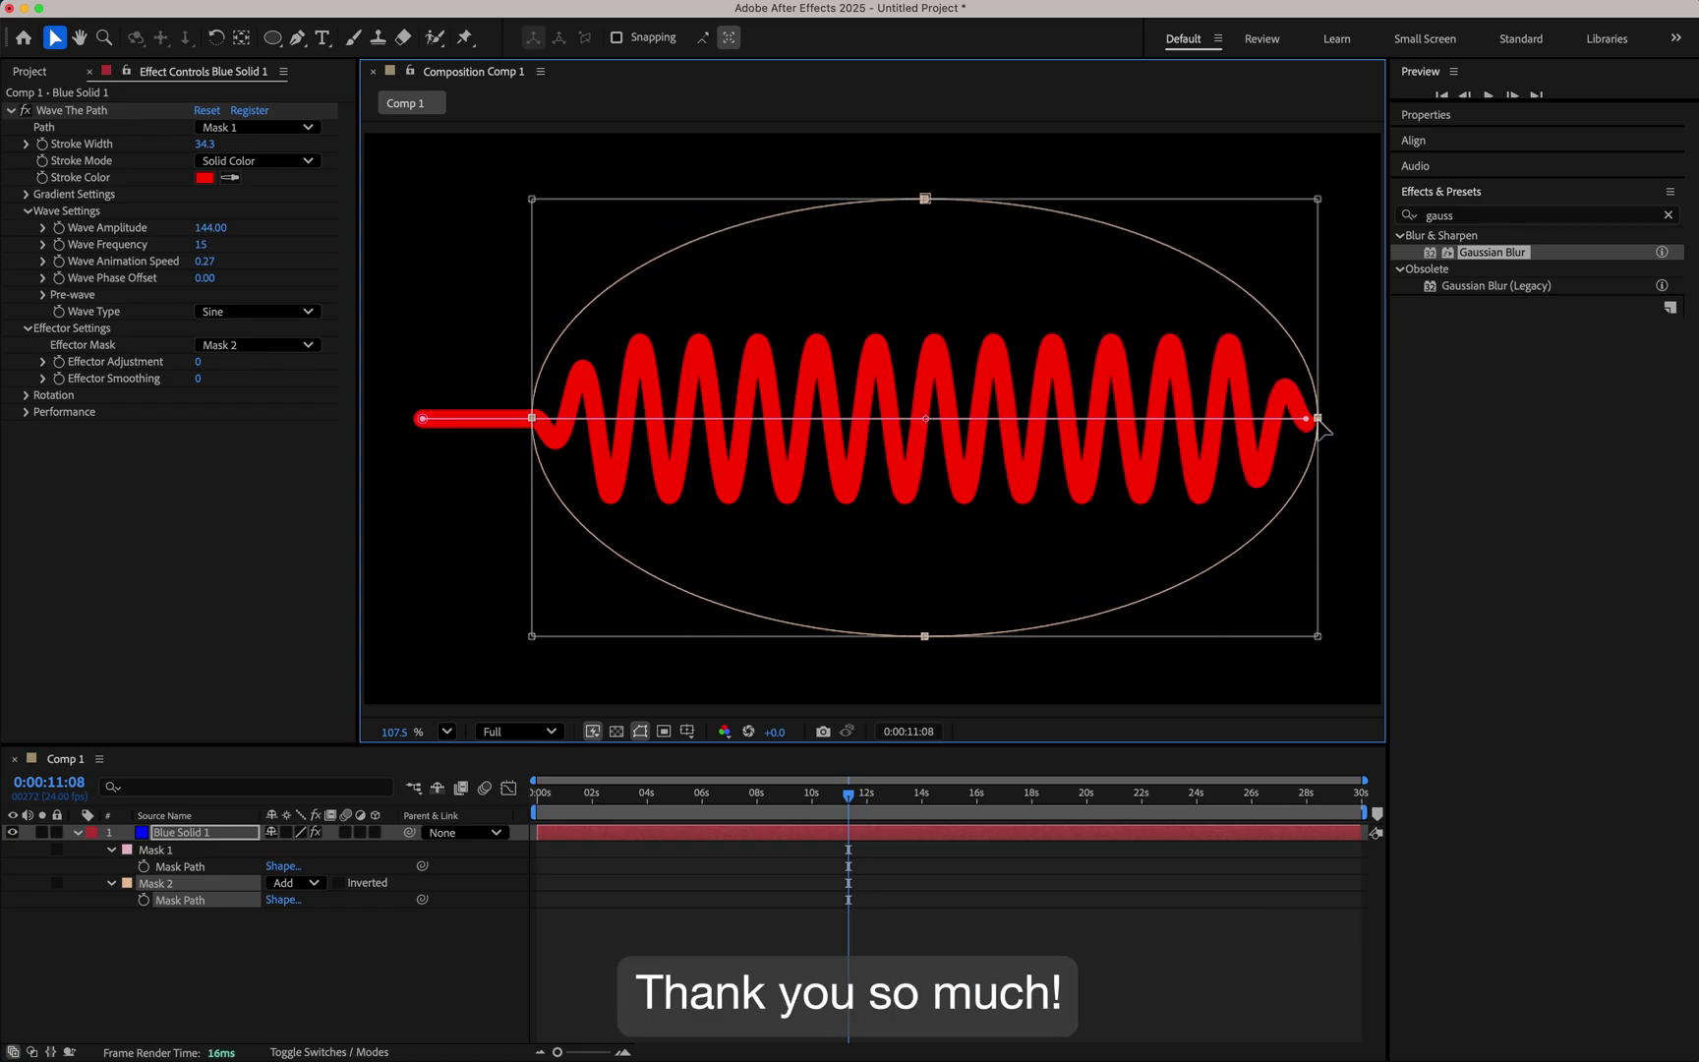